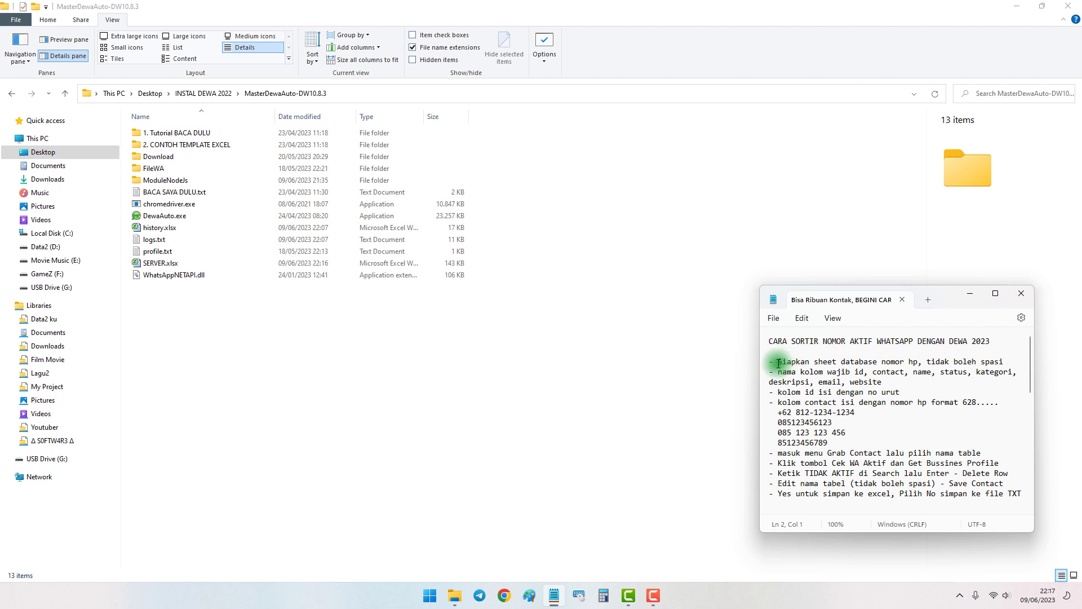
Open the SERVER.xlsx workbook from the MasterDewaAuto-DW10.8.3 folder
drag(787, 363, 886, 362)
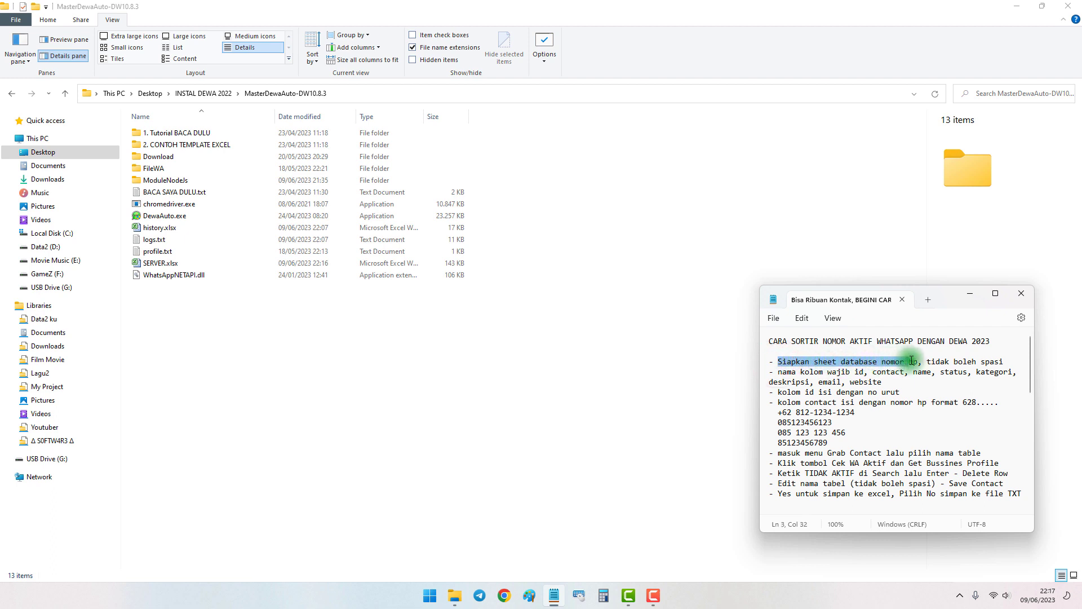
click(809, 351)
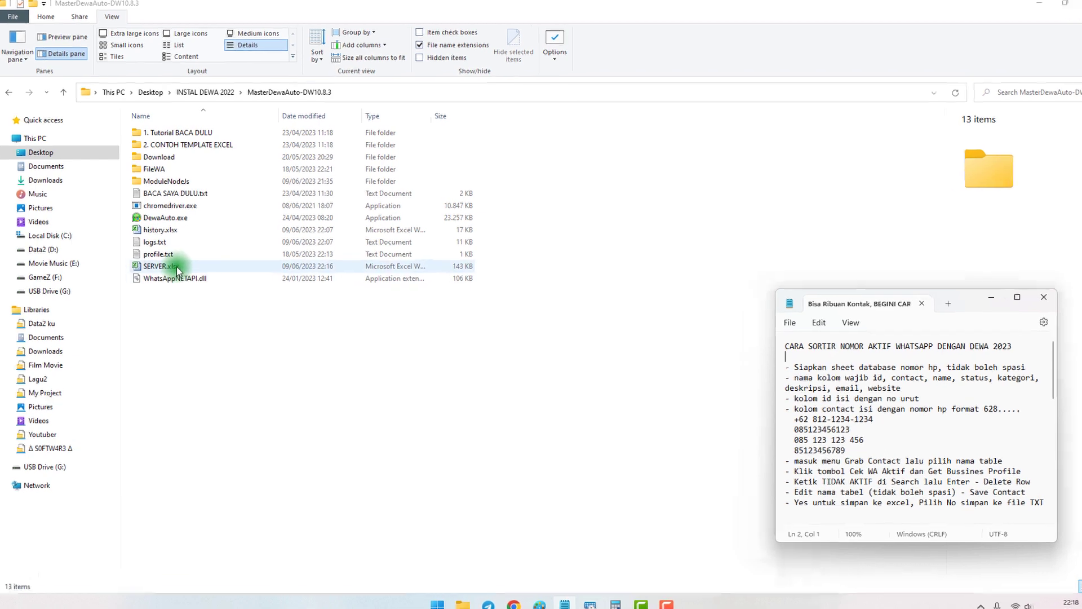
click(217, 270)
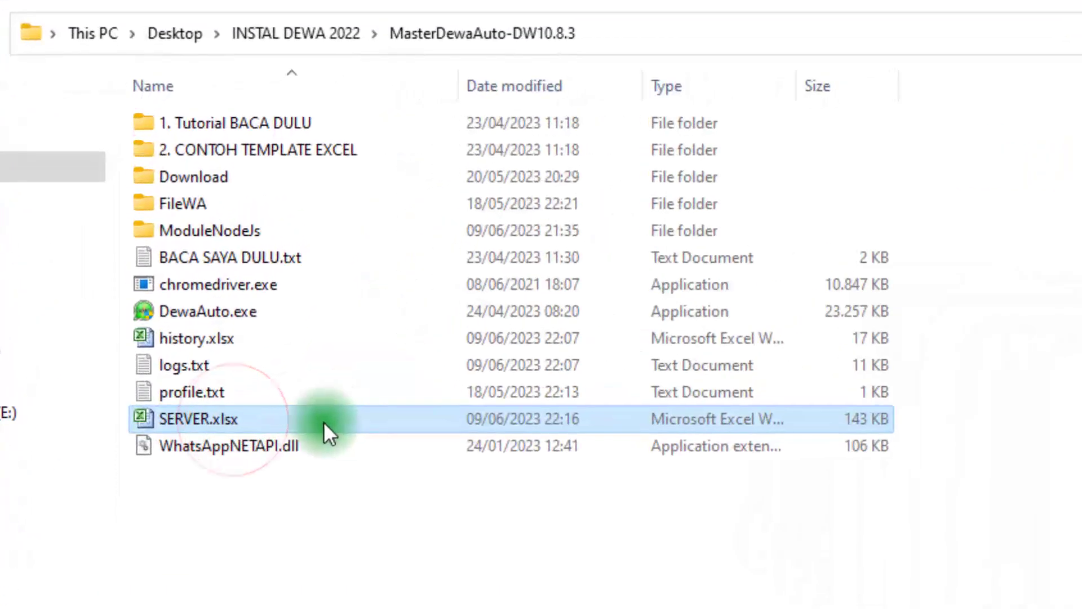
double_click(289, 421)
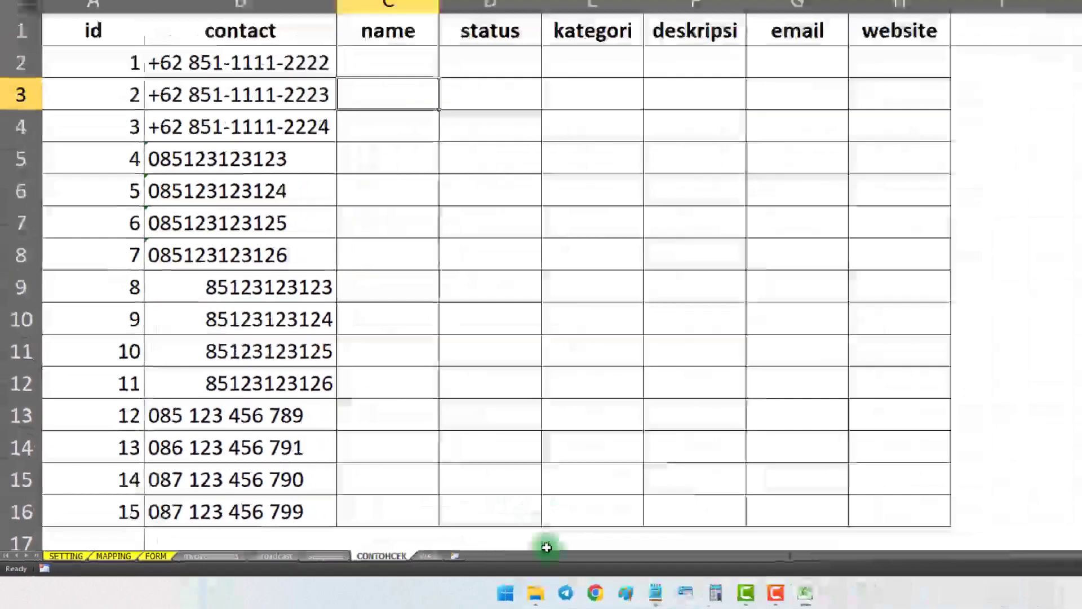
Check the required column names in the text notes against the header row of the CONTOHCEK sheet
click(656, 593)
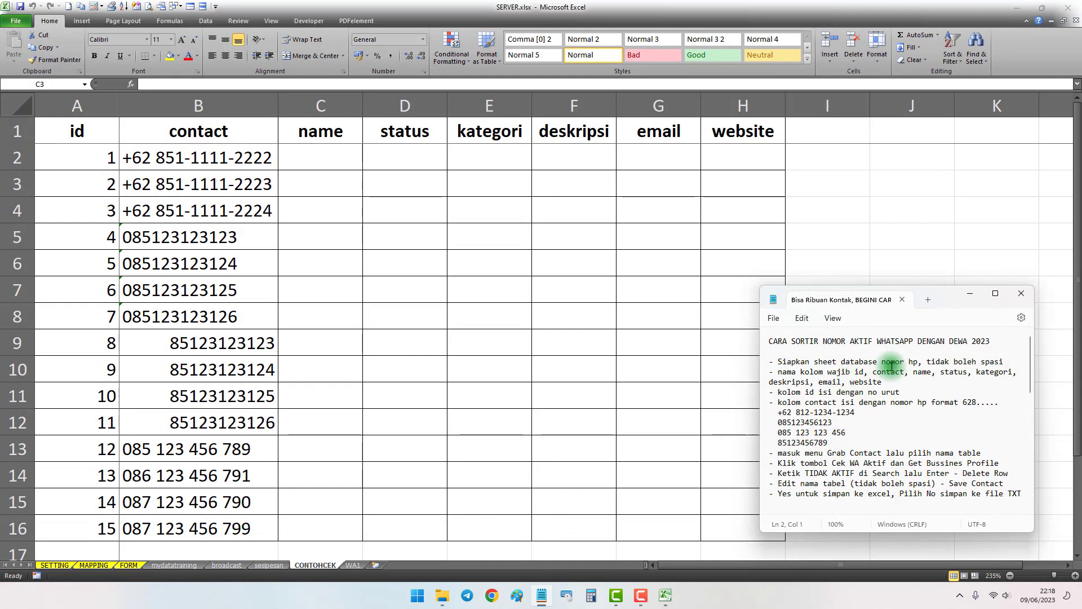
click(779, 372)
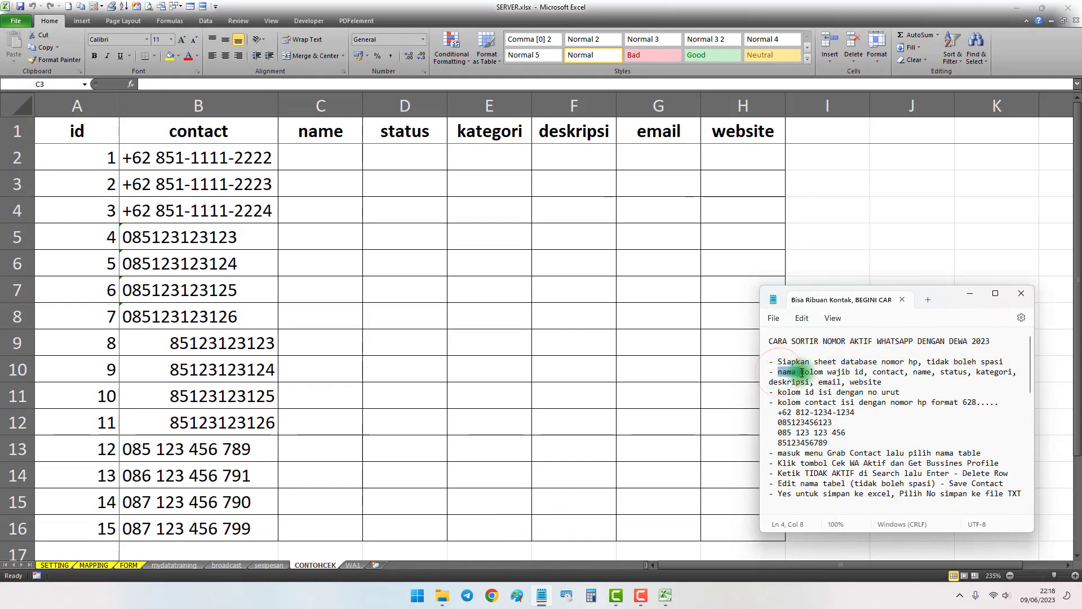
drag(801, 372, 828, 373)
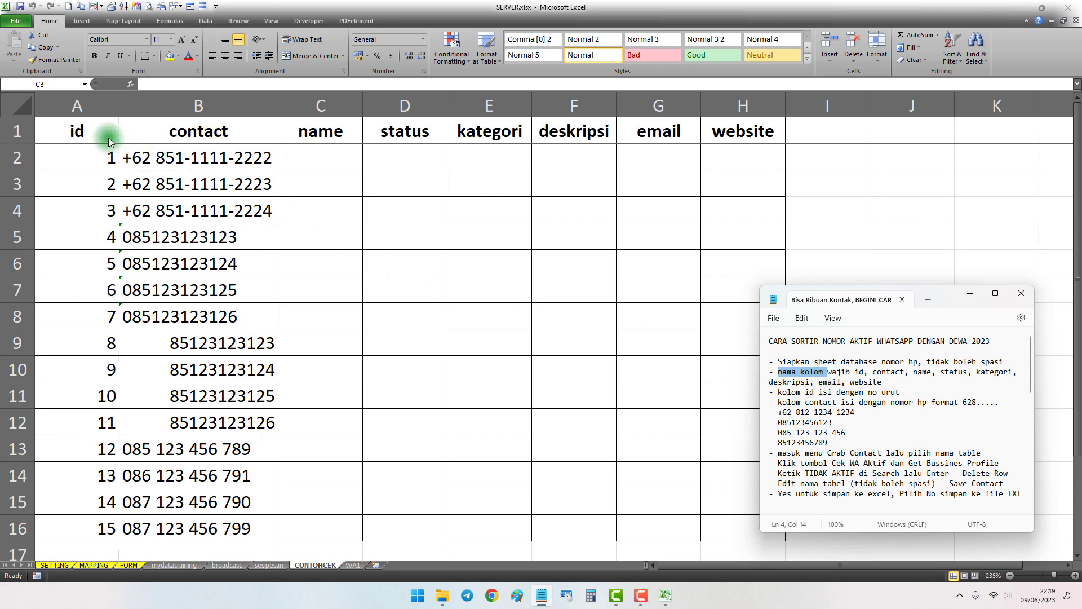
drag(109, 138, 737, 139)
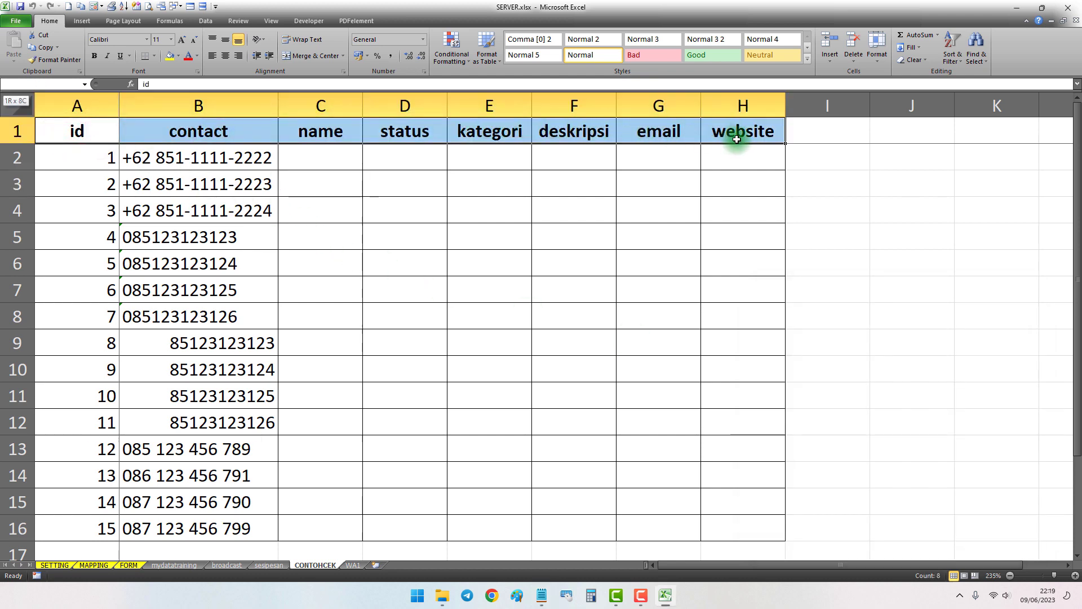
click(542, 593)
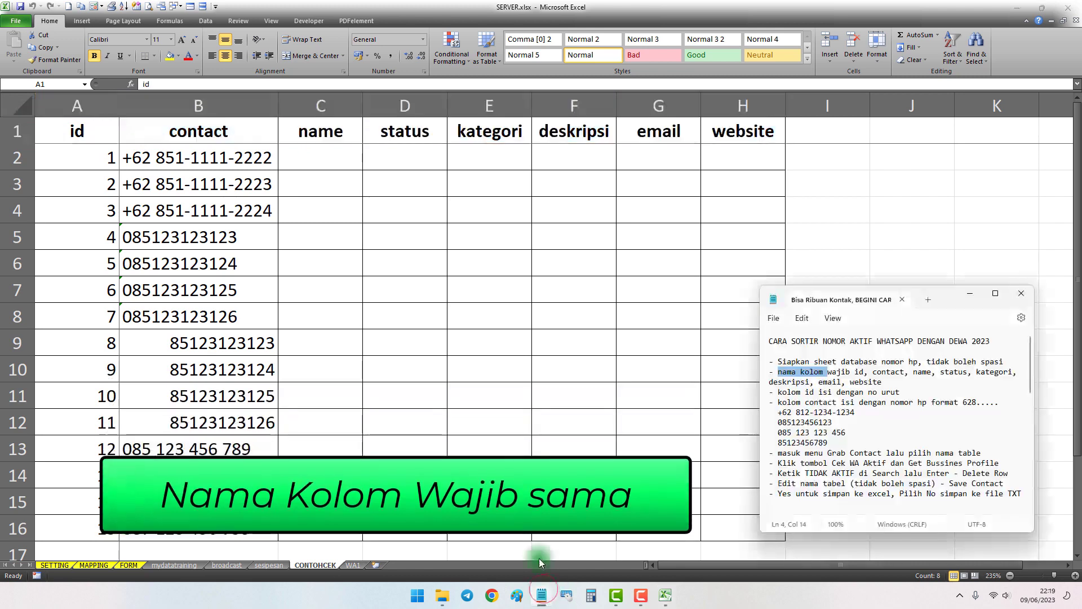
drag(854, 373, 869, 372)
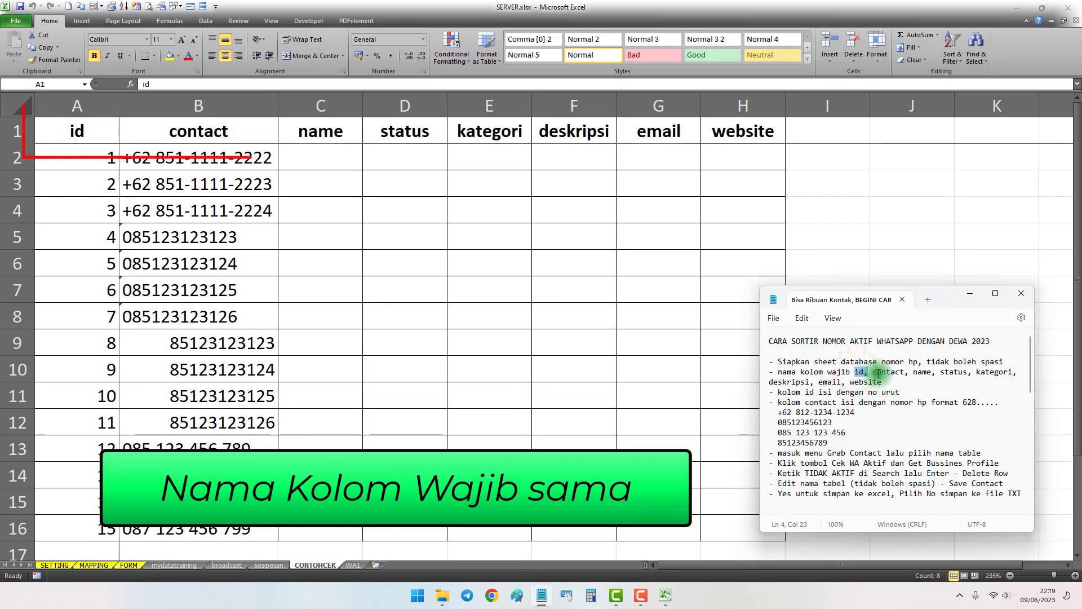
drag(957, 373, 996, 371)
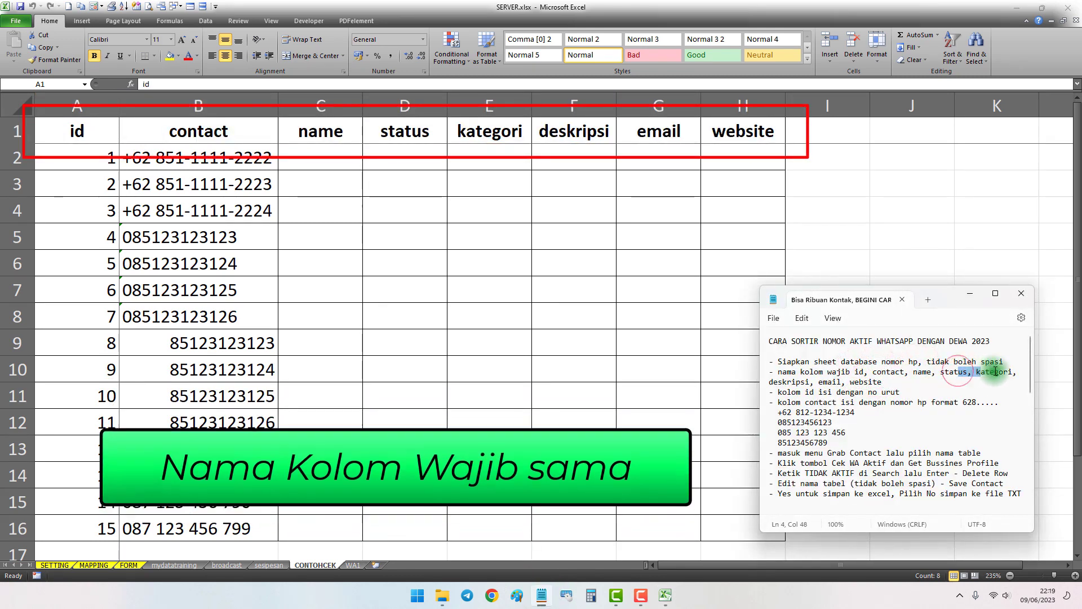
drag(828, 382, 871, 383)
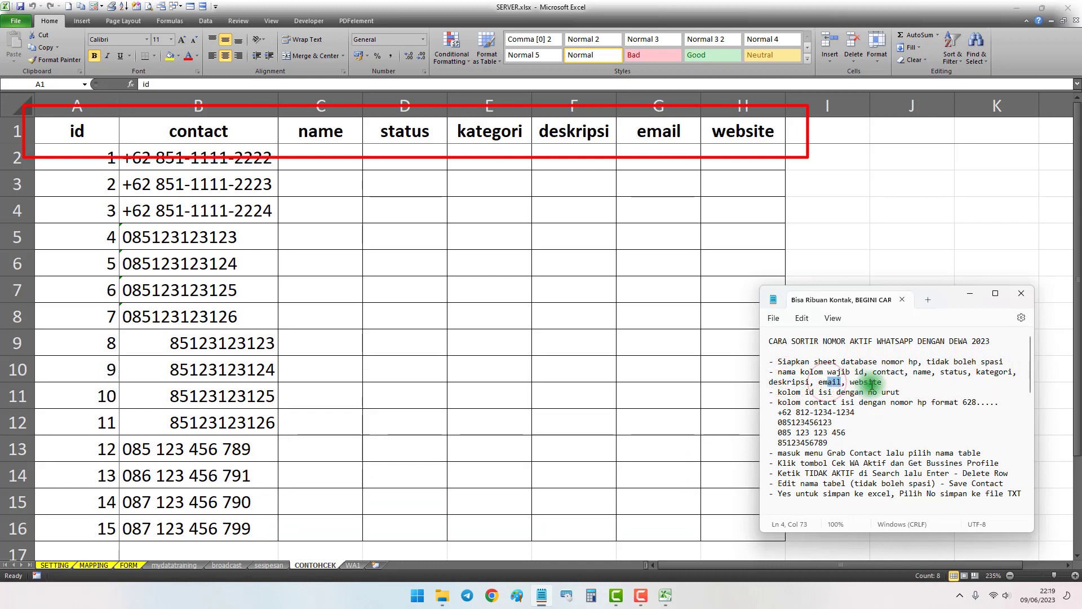
Examine the header cells A1 to H1, from id and contact through to website
click(505, 234)
click(473, 241)
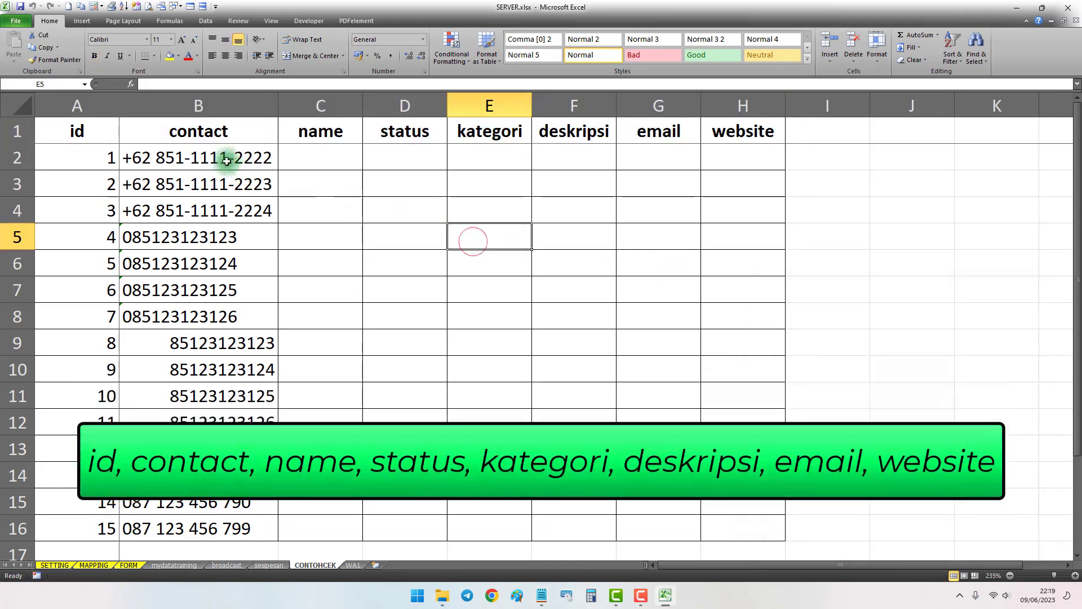
drag(84, 131, 756, 133)
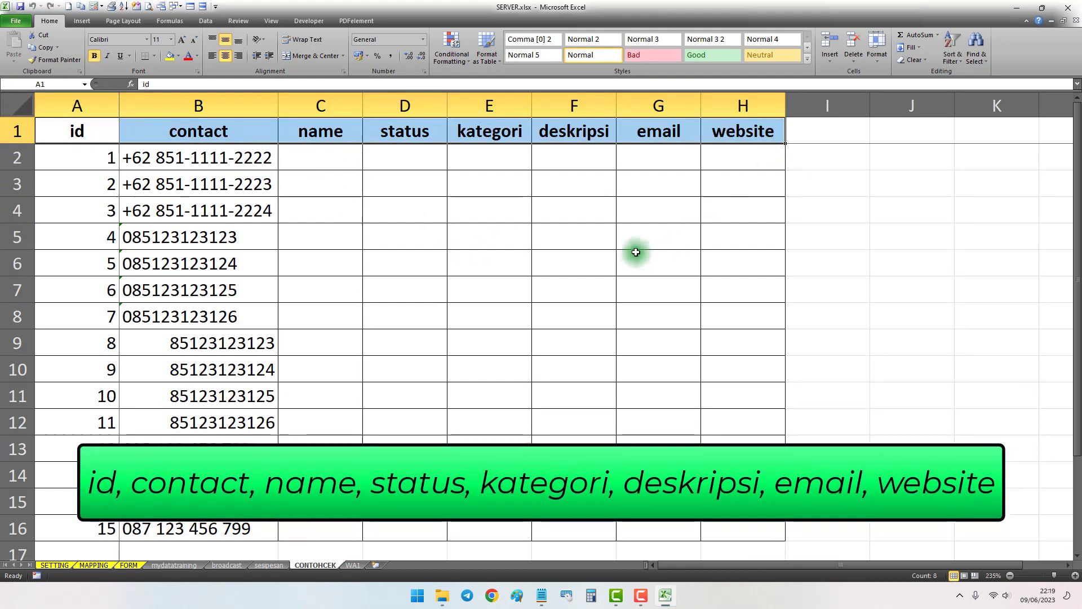
click(319, 207)
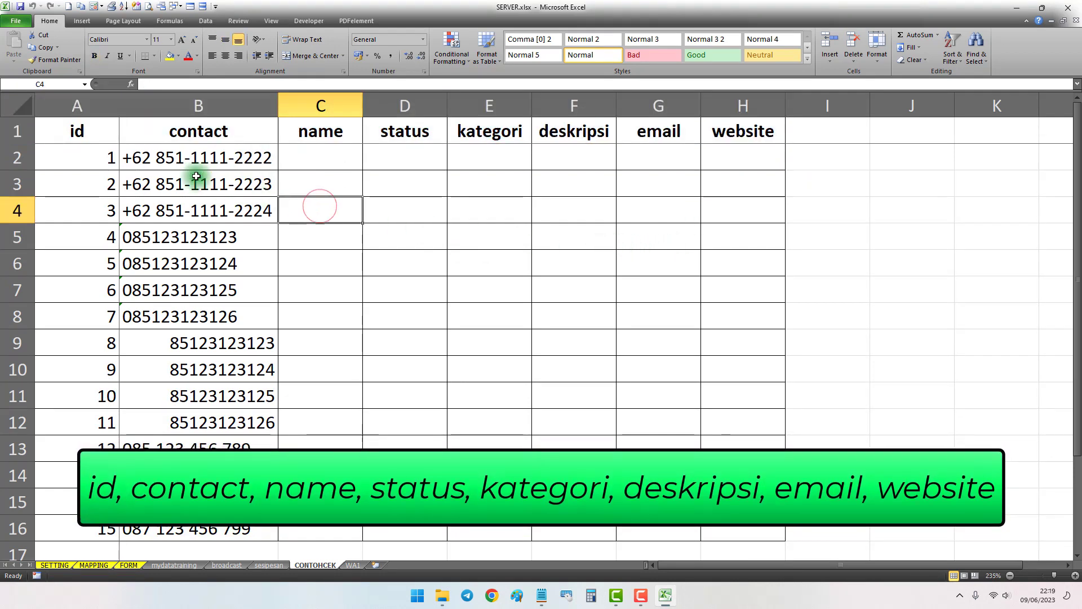
click(96, 143)
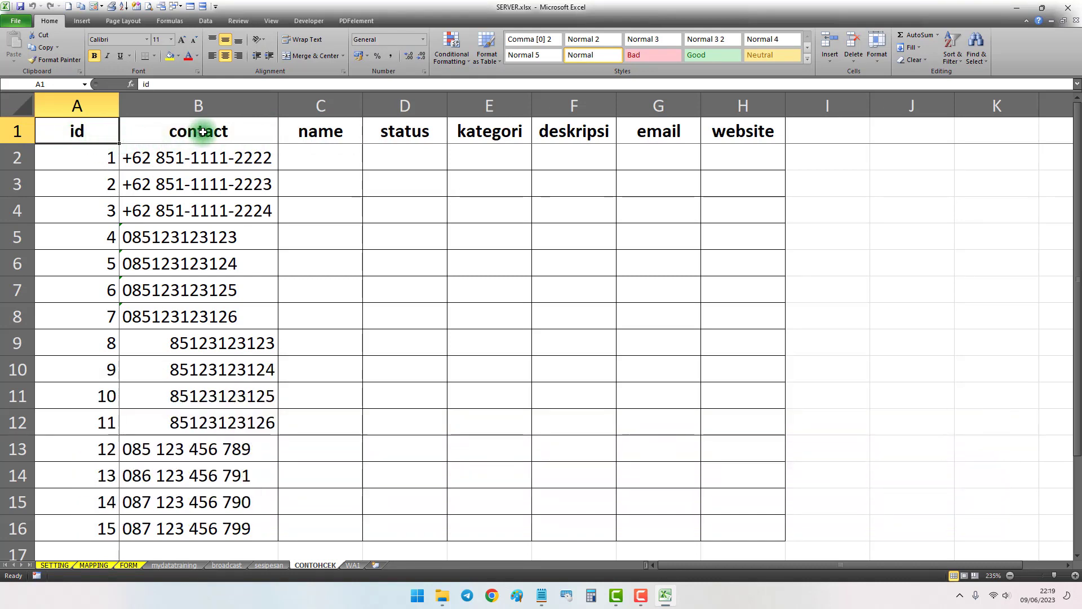
click(209, 132)
click(716, 134)
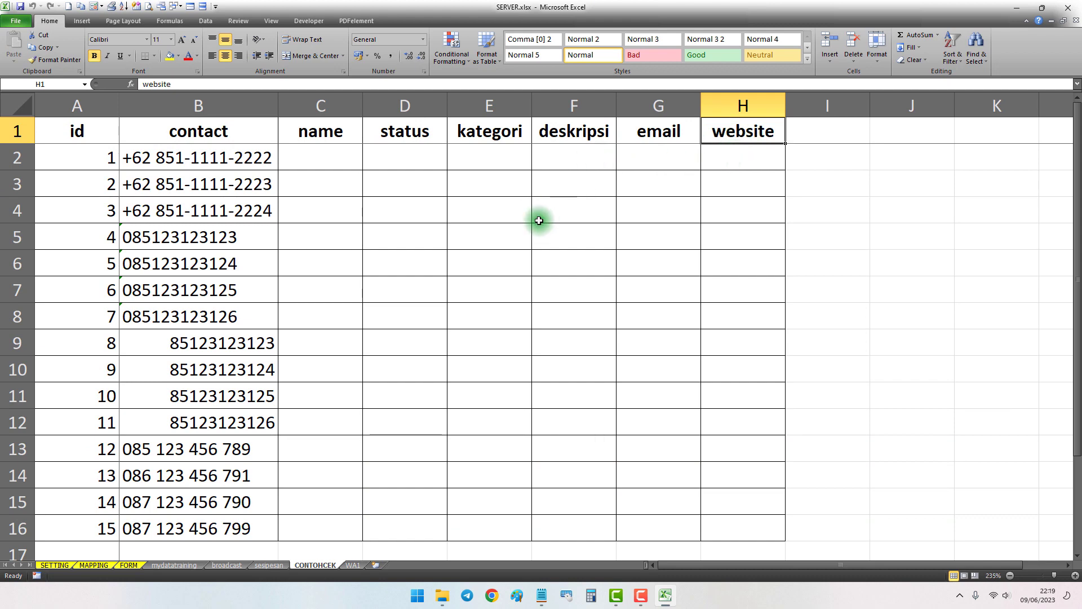
Read the note on the id column and check the sequence numbers in column A down to the last row
click(541, 593)
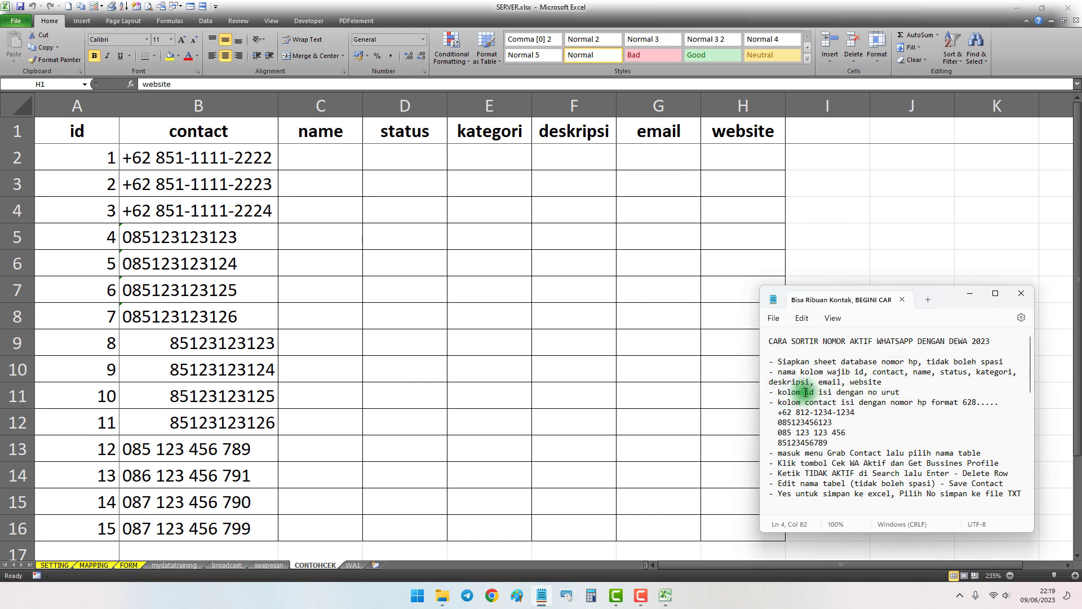
click(372, 324)
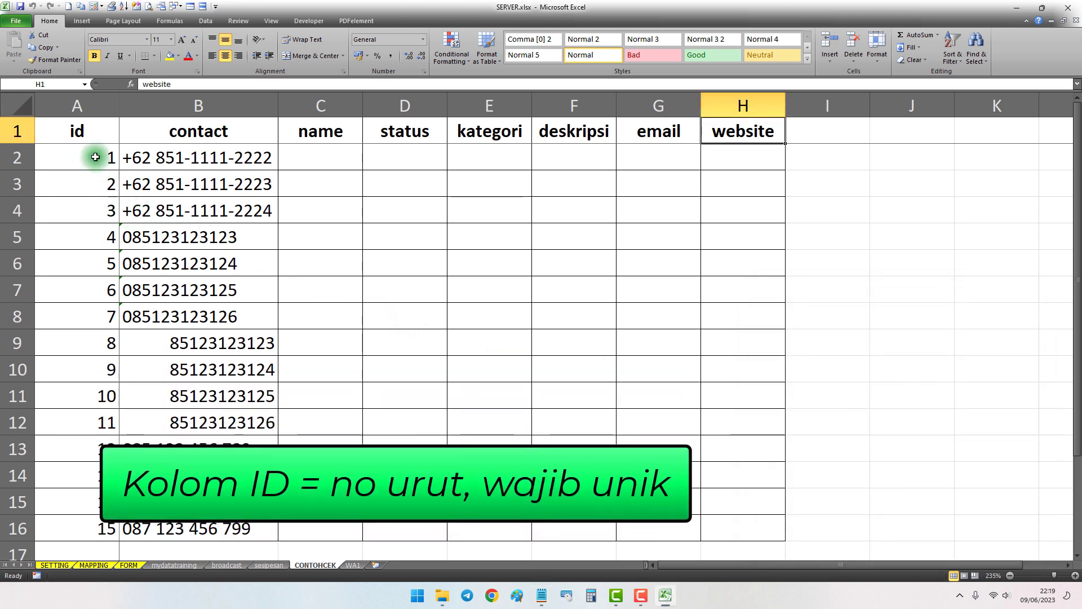
click(95, 158)
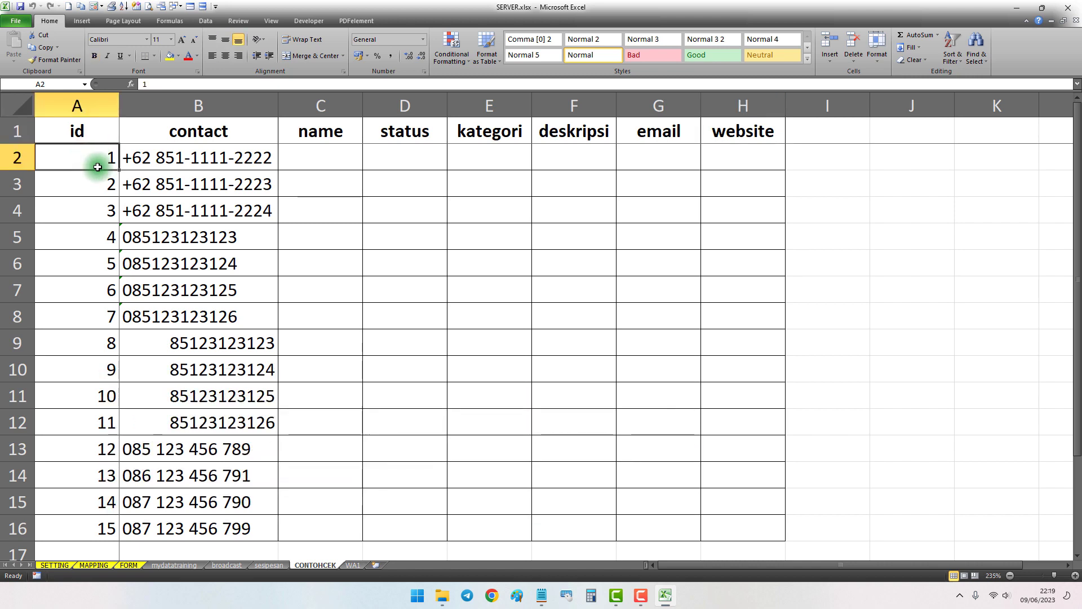
scroll(84, 287, down, 5)
scroll(86, 288, up, 2)
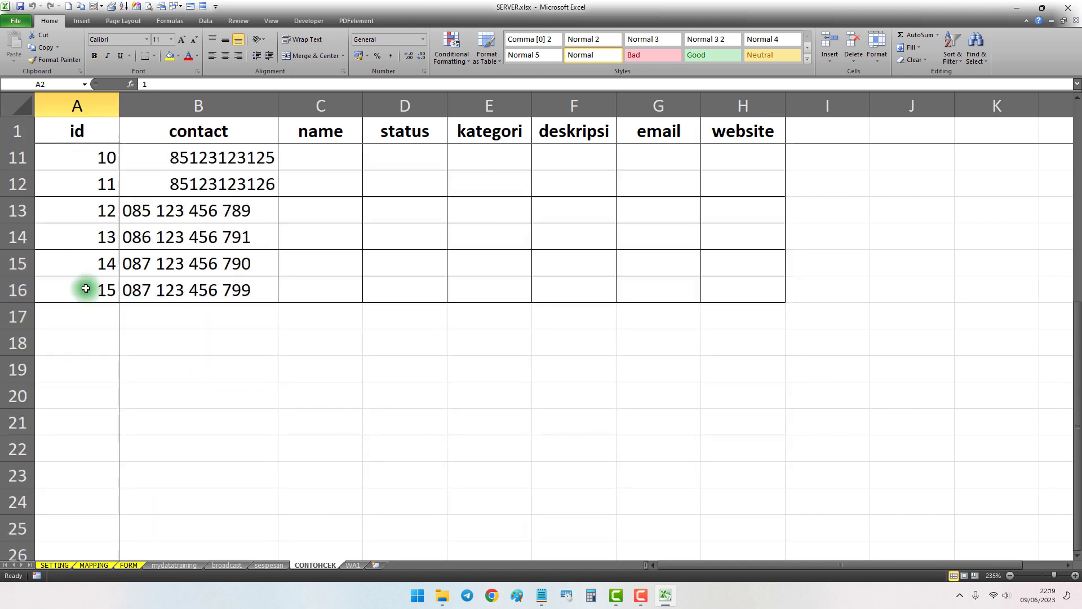
scroll(86, 288, up, 3)
scroll(85, 288, down, 5)
scroll(85, 288, up, 5)
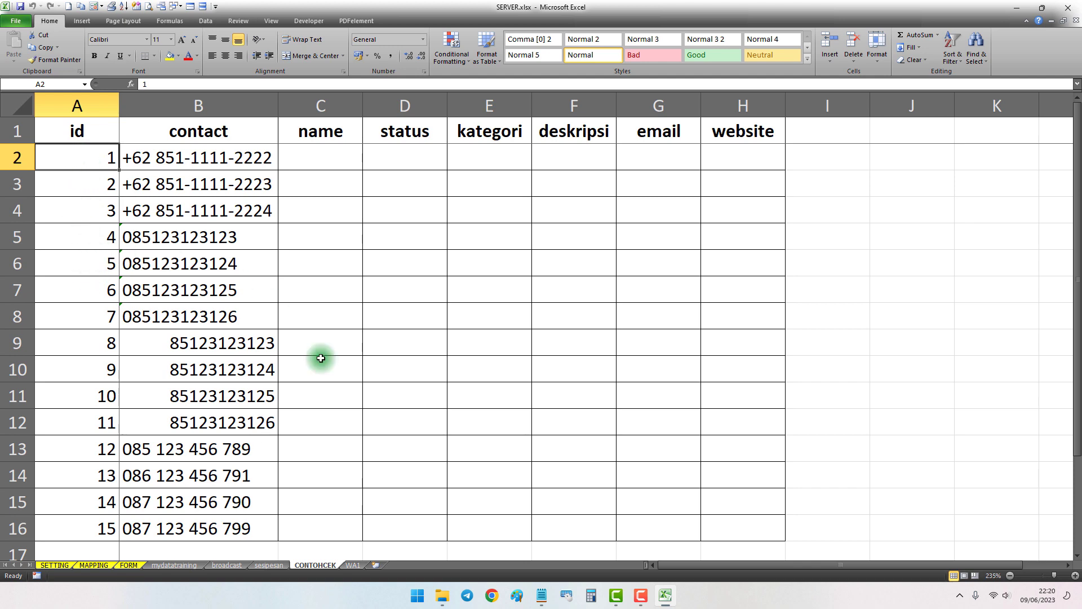
Review the notes on the 628 phone number format and compare them with the entries in the contact column
click(539, 597)
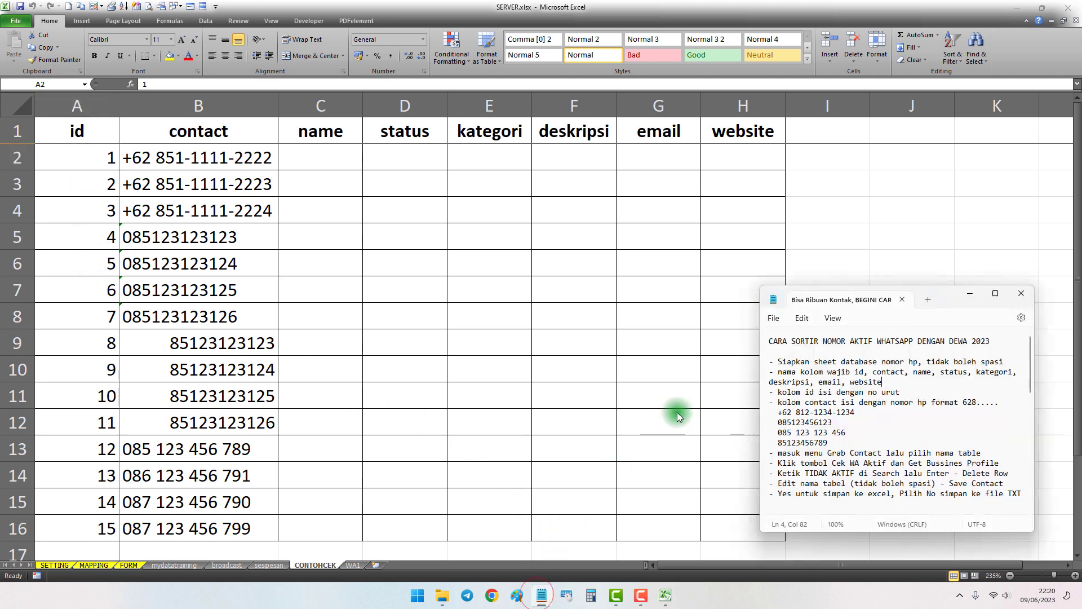
click(916, 393)
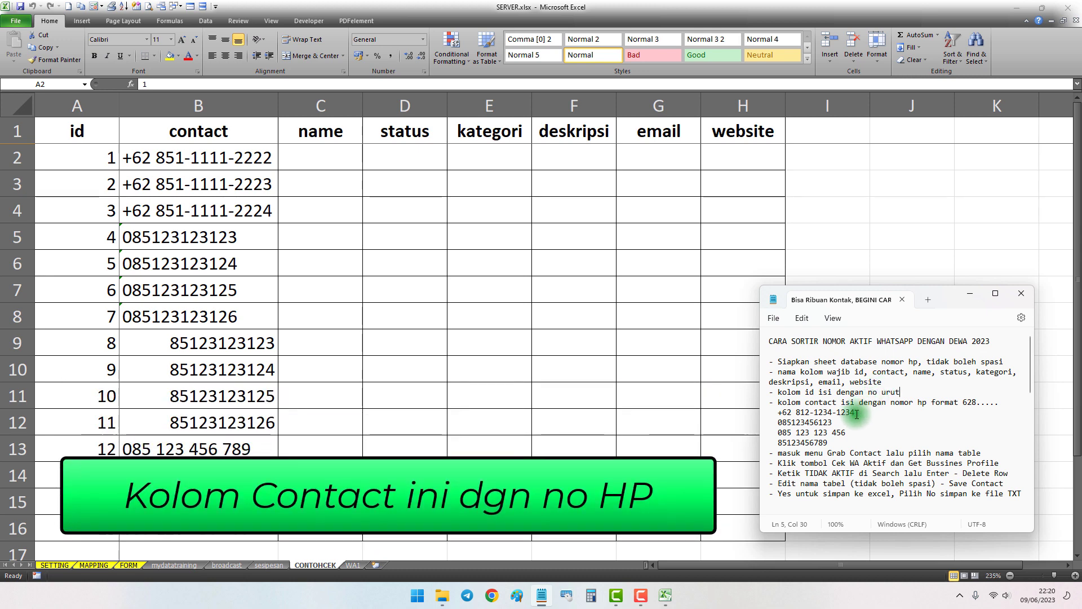
drag(932, 402, 1008, 401)
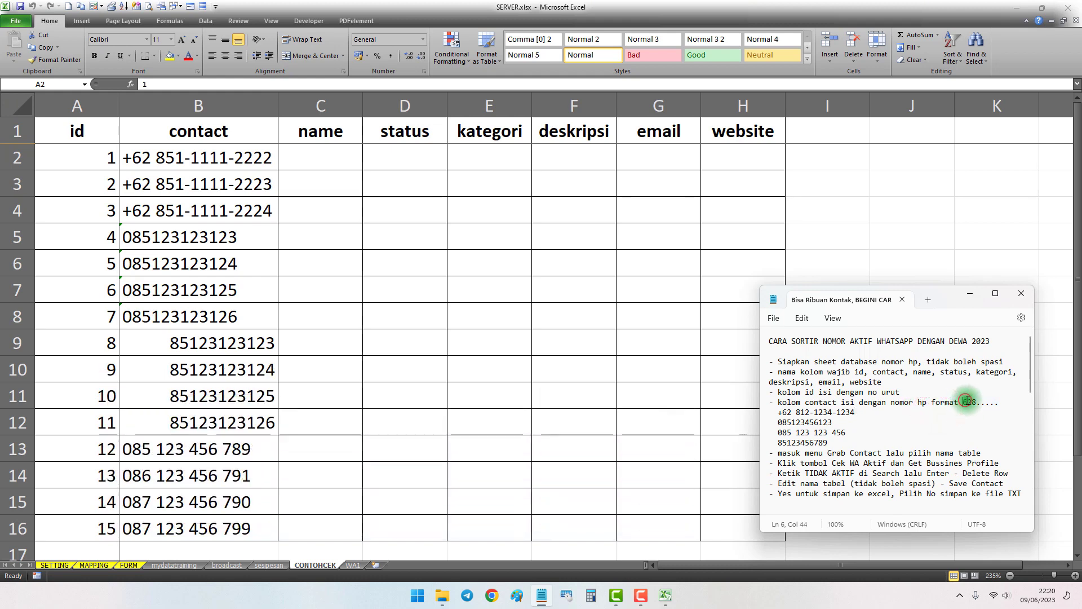
drag(963, 402, 996, 399)
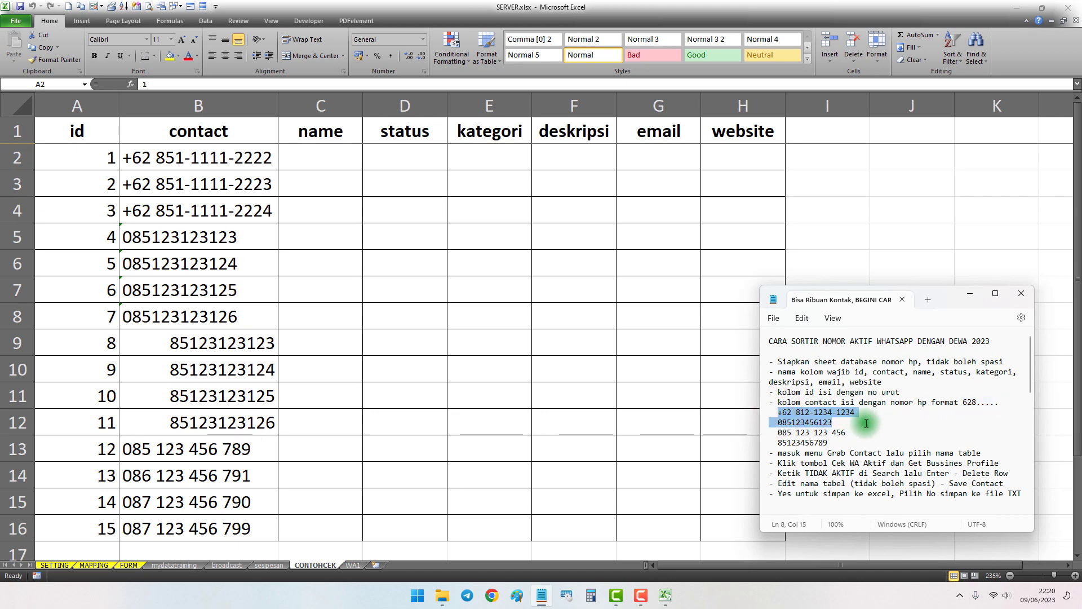
drag(866, 423, 785, 431)
click(825, 443)
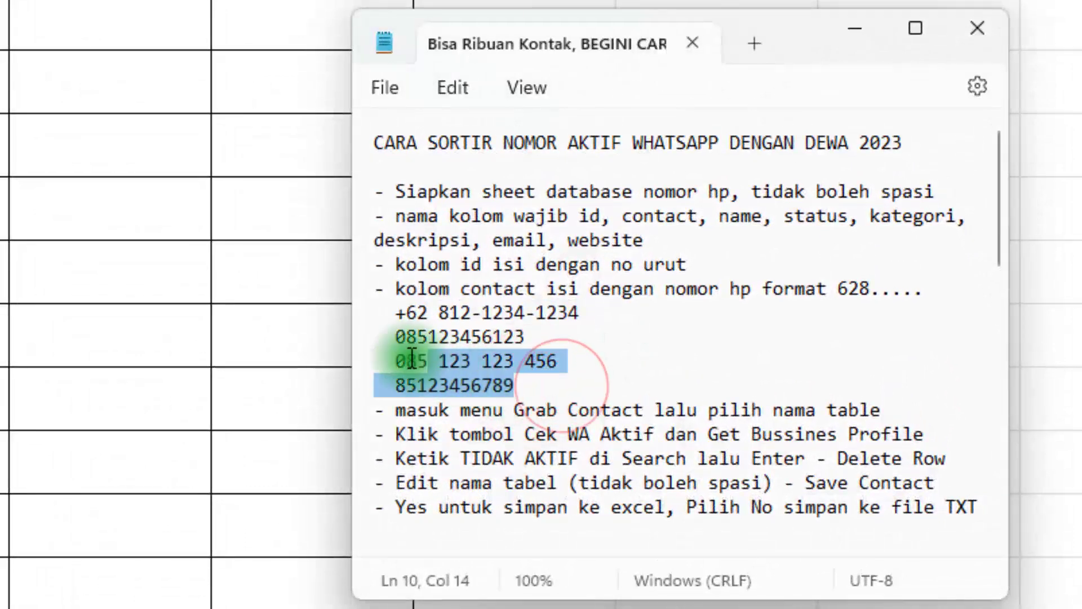
drag(411, 359, 443, 311)
click(392, 313)
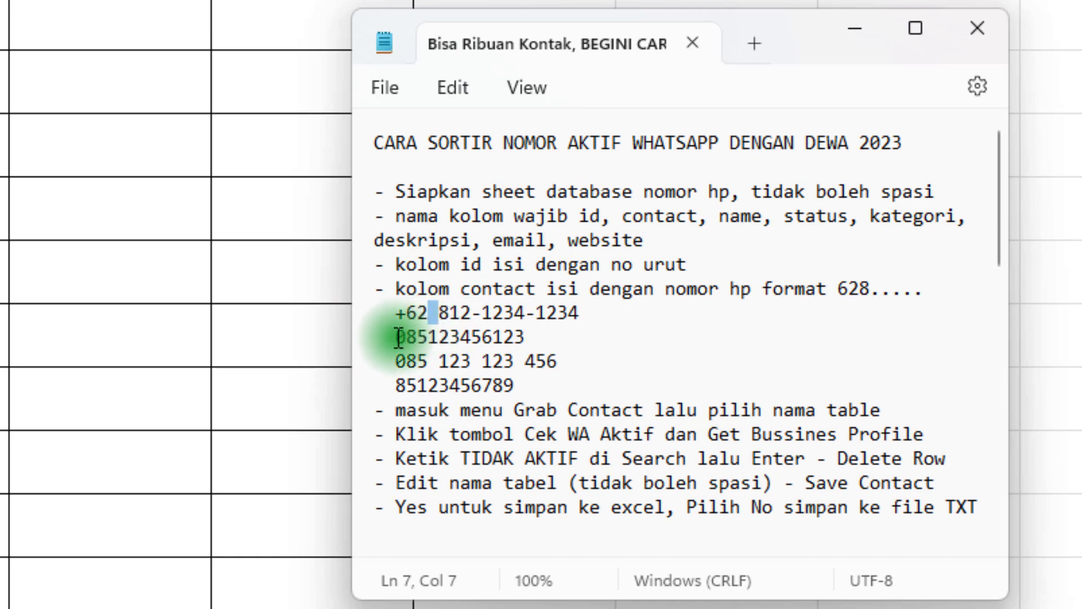
drag(397, 337, 420, 384)
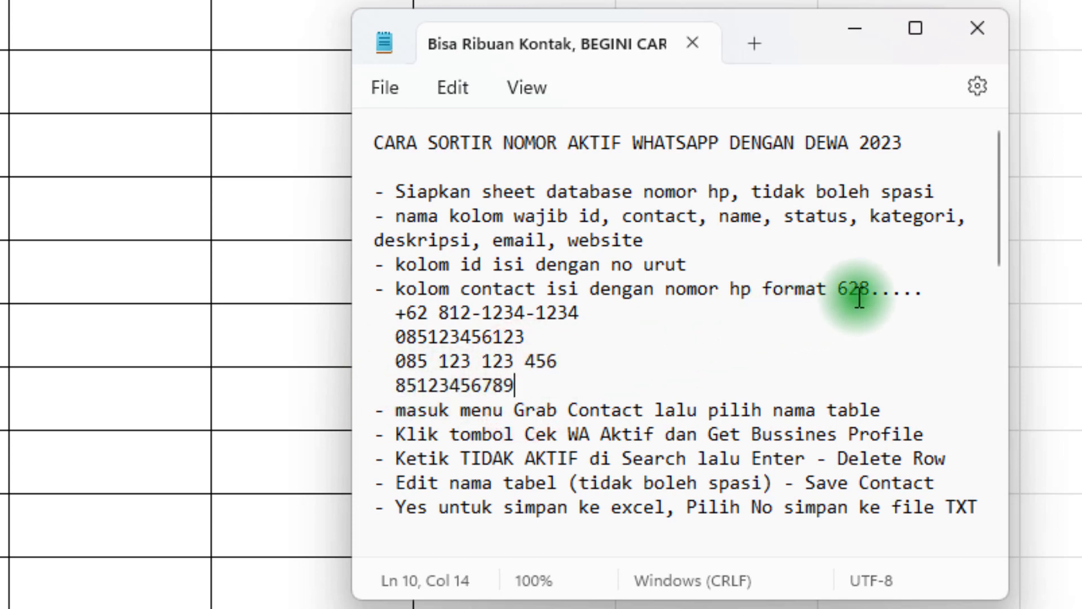
drag(838, 289, 1008, 282)
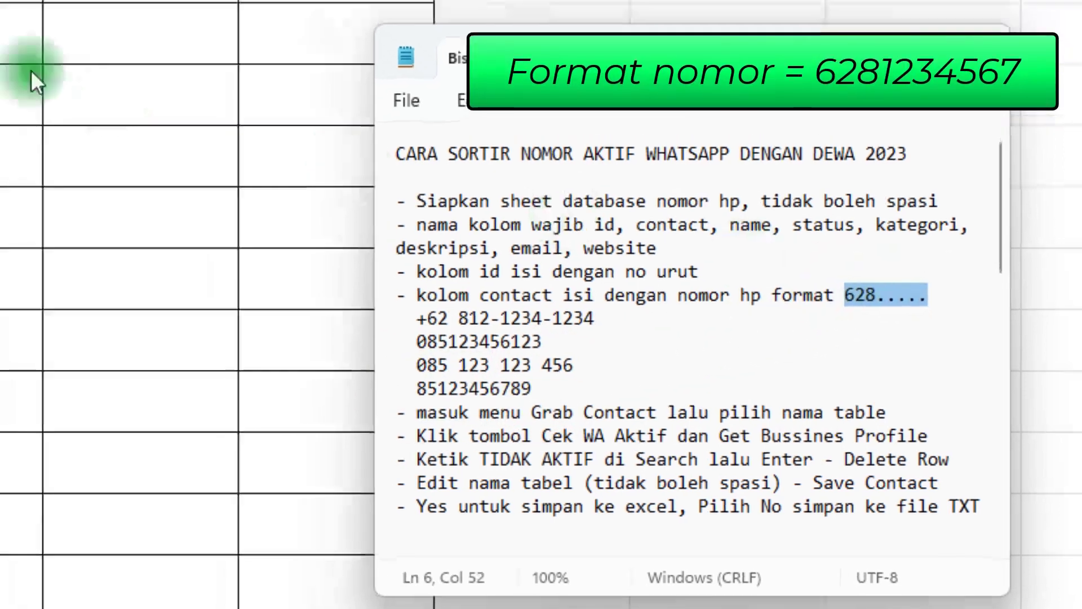
click(31, 77)
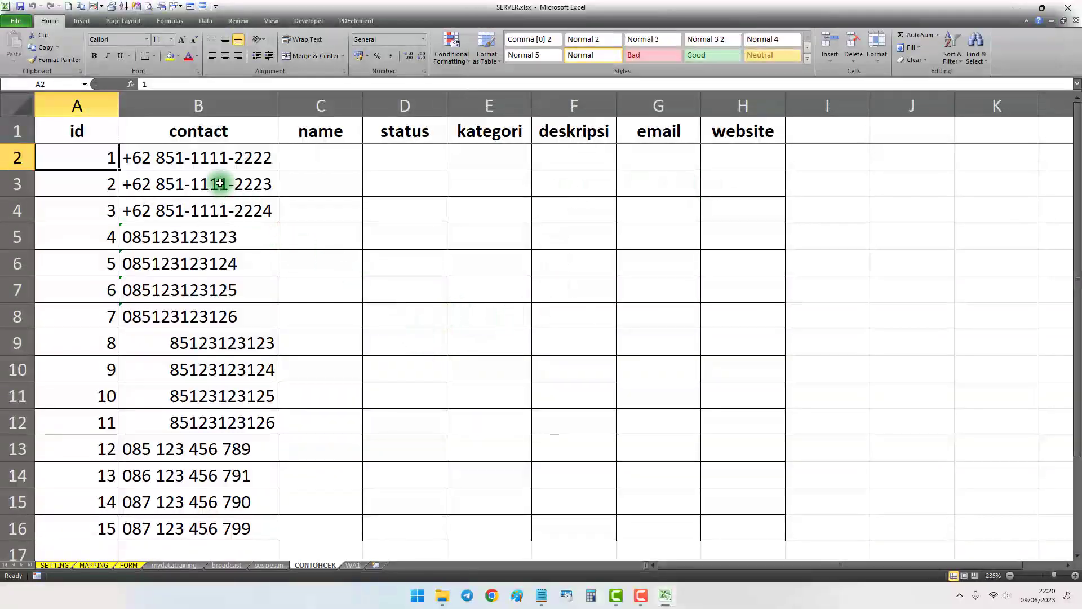
drag(200, 160, 173, 526)
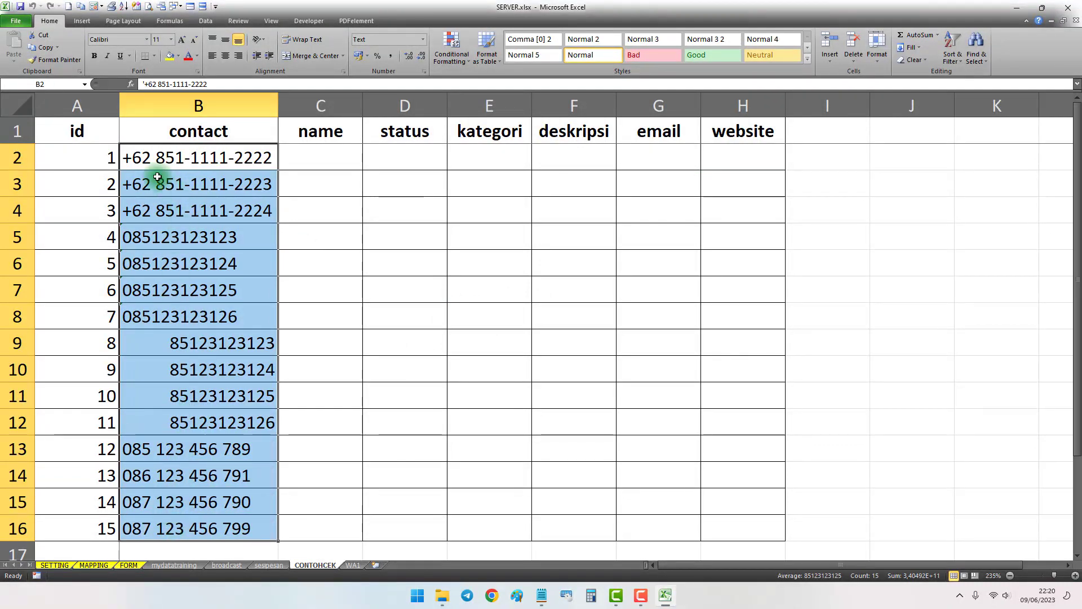
Remove all hyphens from the contact numbers in B2:B4 by replacing "-" with nothing
drag(150, 155, 159, 208)
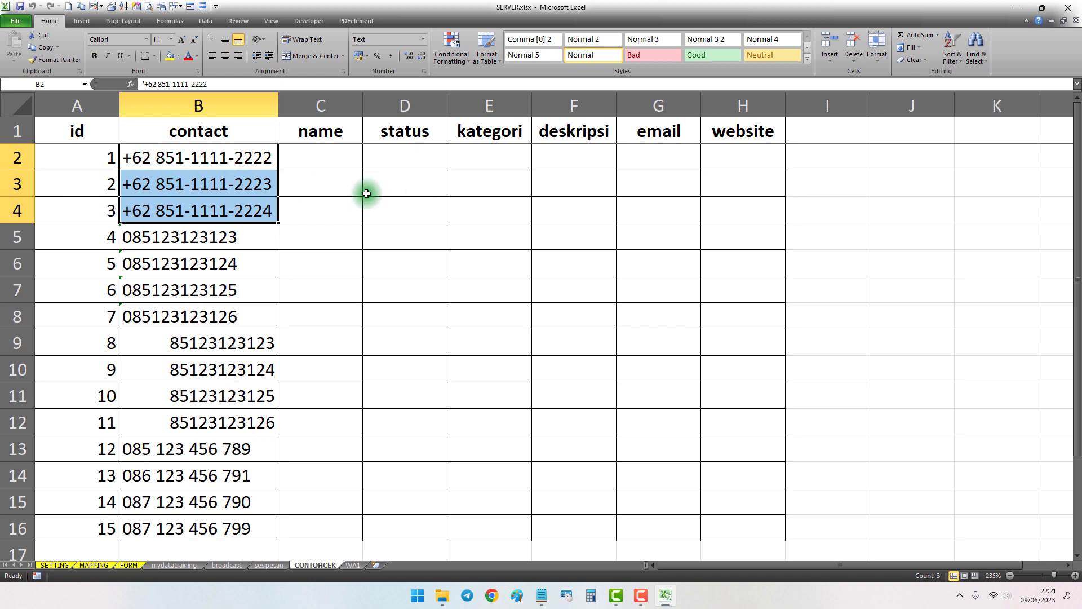
click(980, 53)
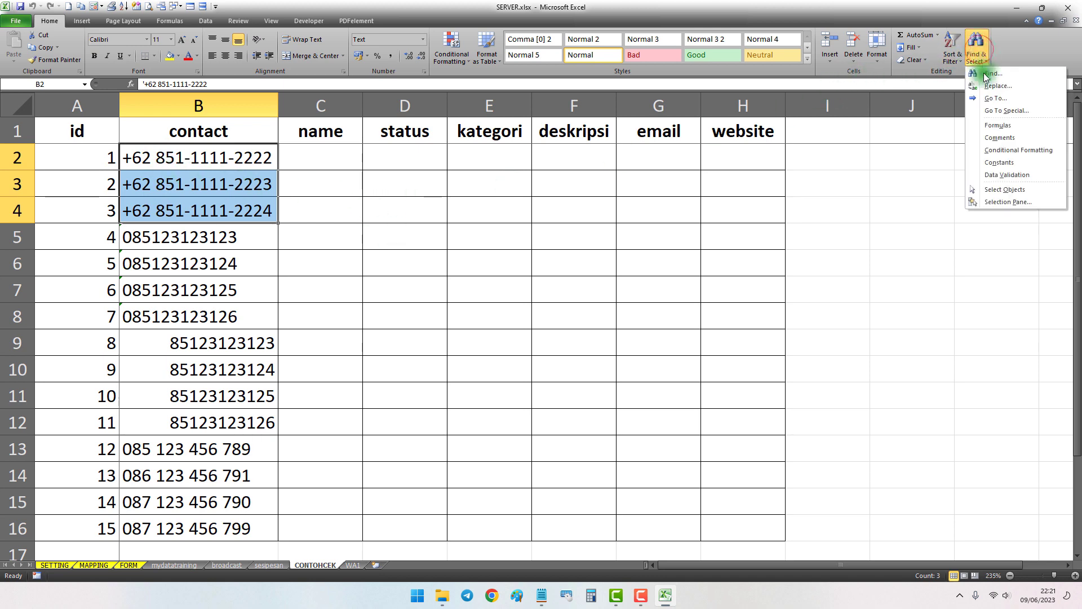
click(985, 85)
drag(283, 151, 426, 190)
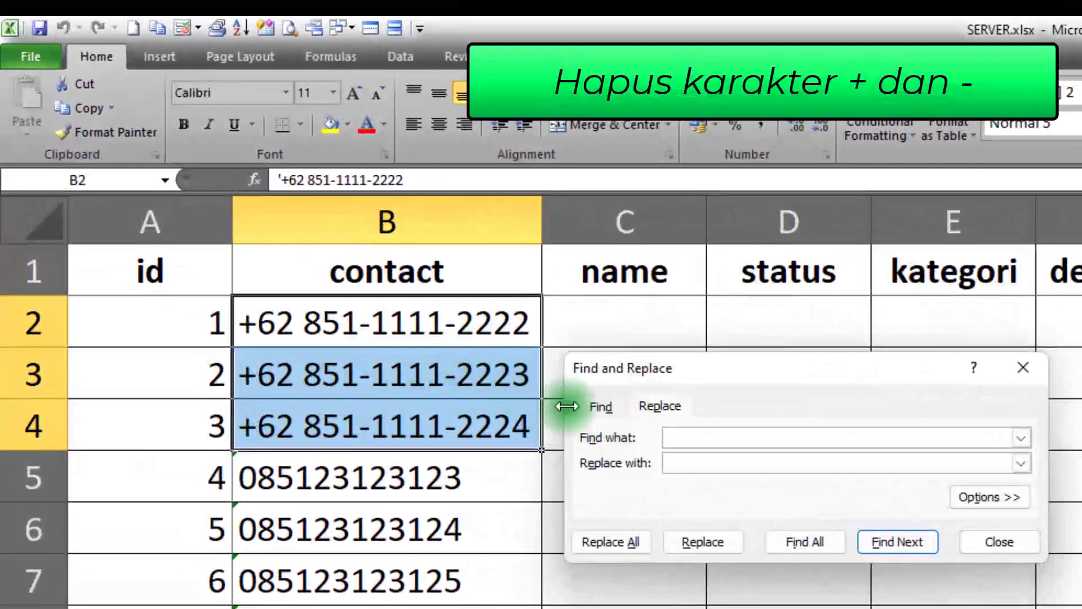
click(688, 435)
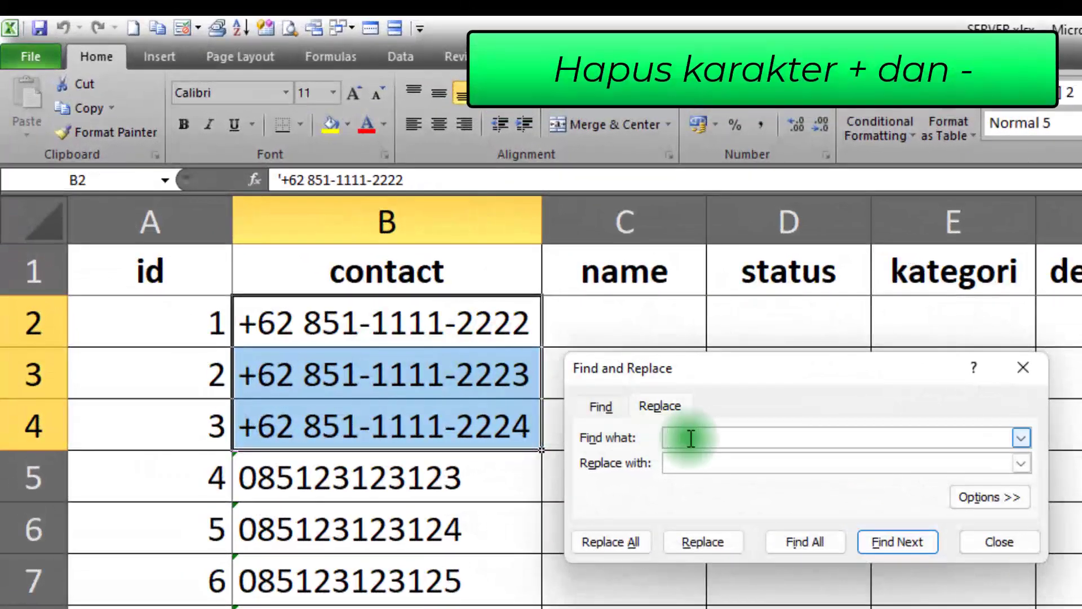
text(-)
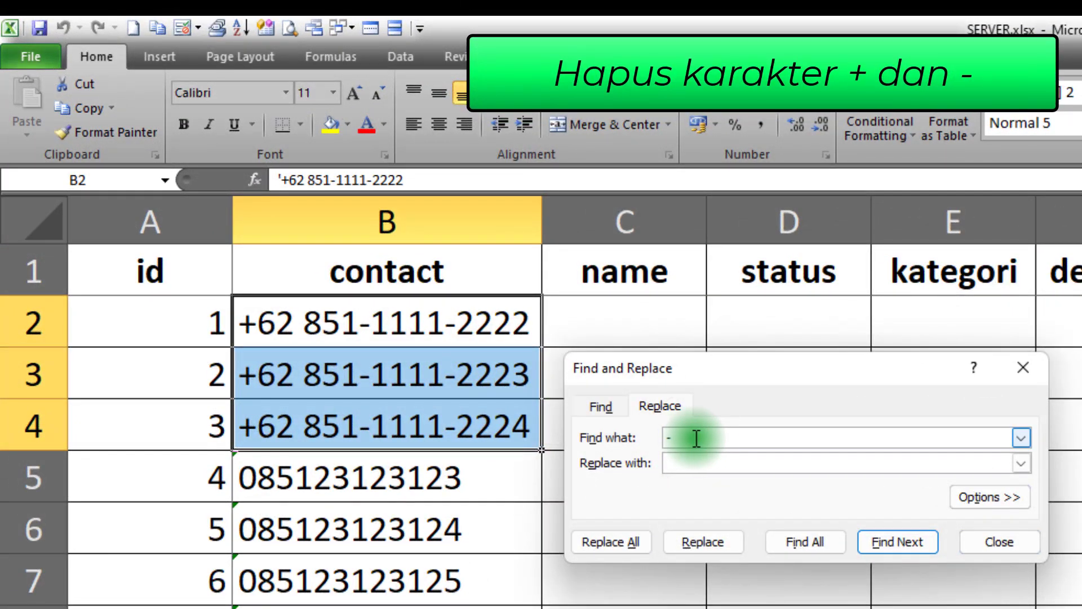
click(695, 463)
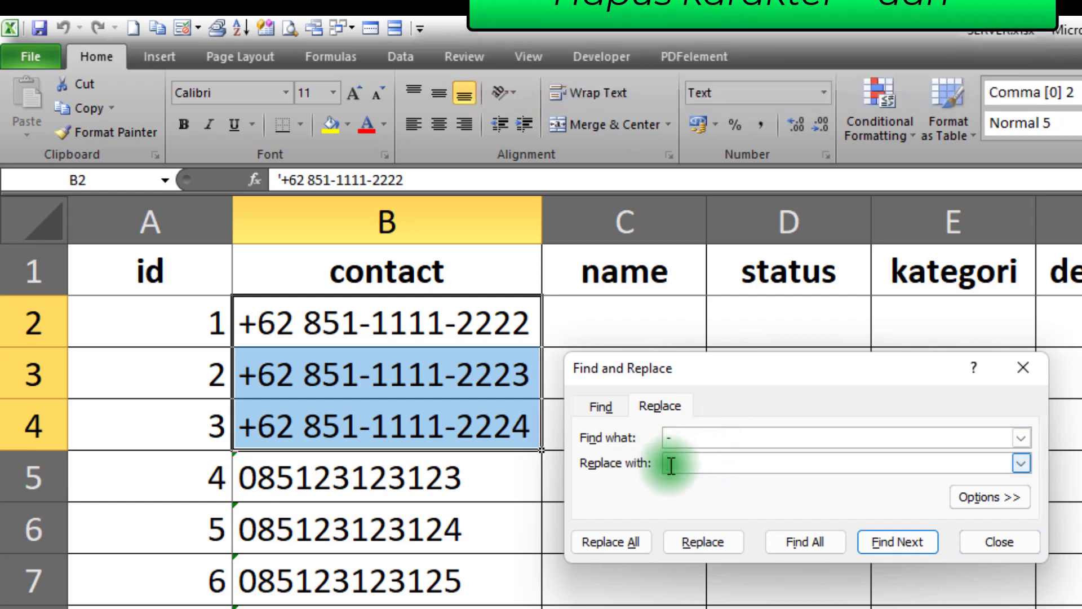
click(617, 543)
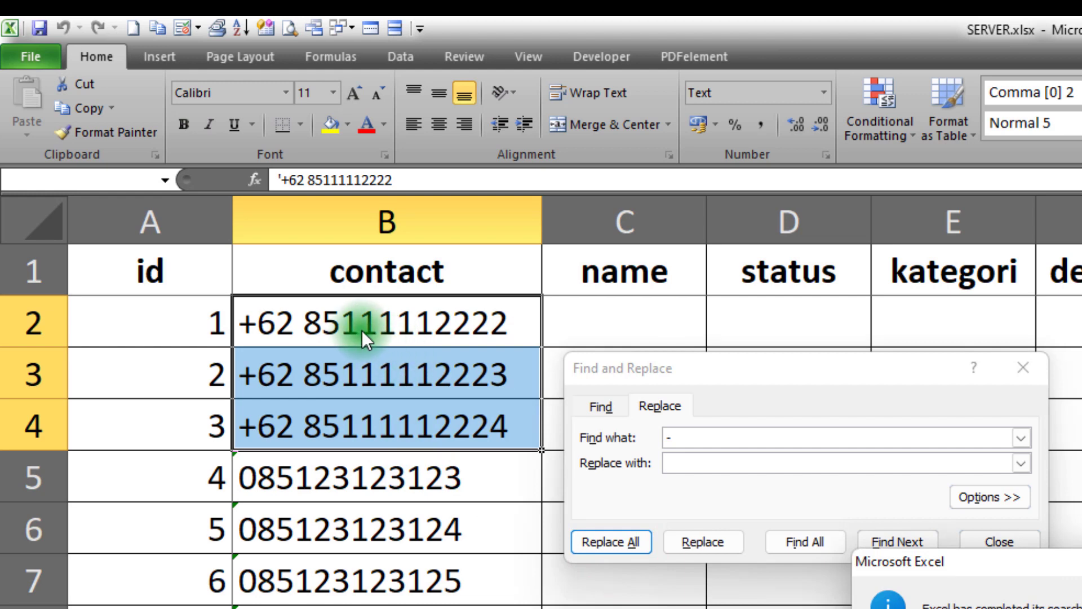
click(1029, 608)
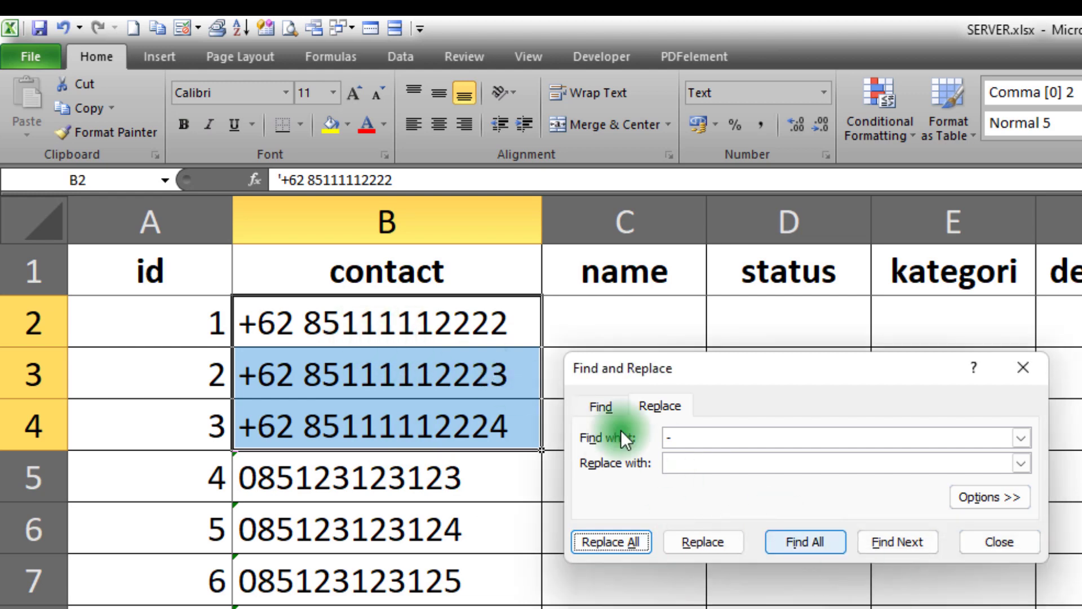
Remove all spaces from the contact numbers in B2:B4 by replacing a space with nothing
click(697, 435)
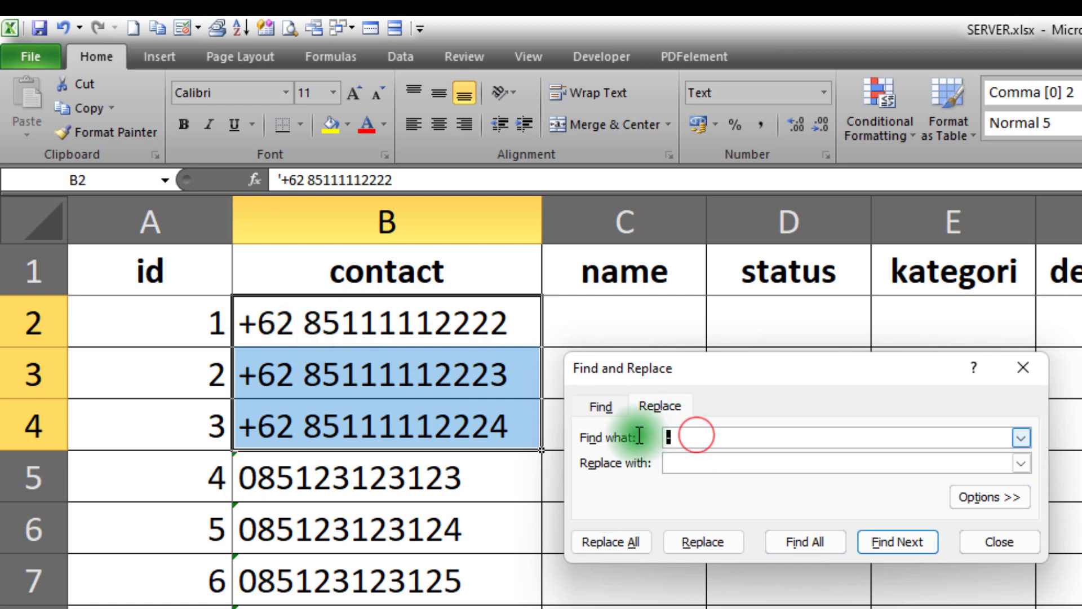
click(620, 542)
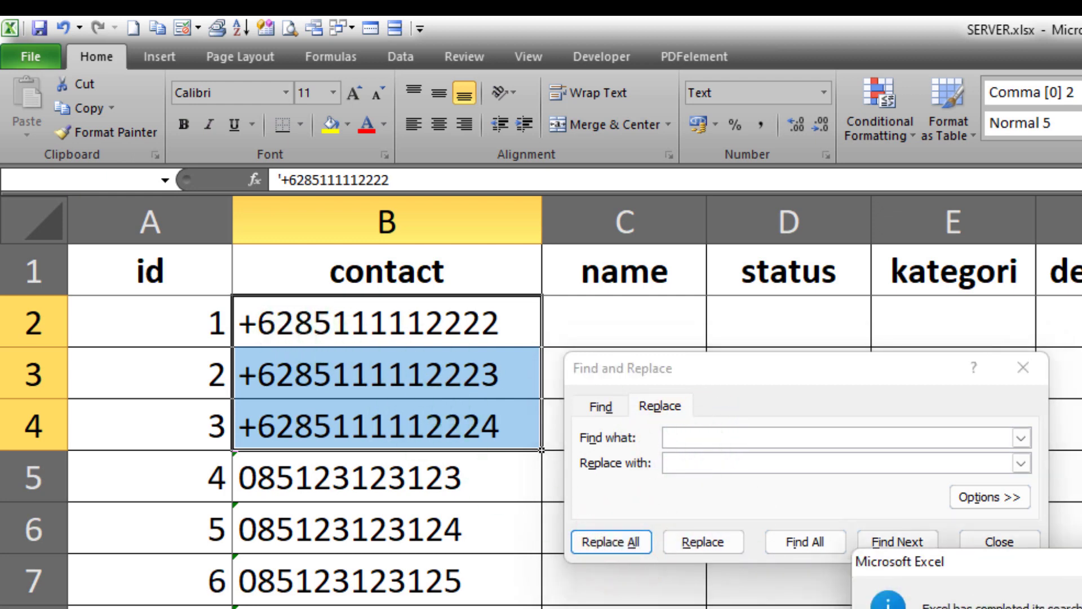
click(1040, 608)
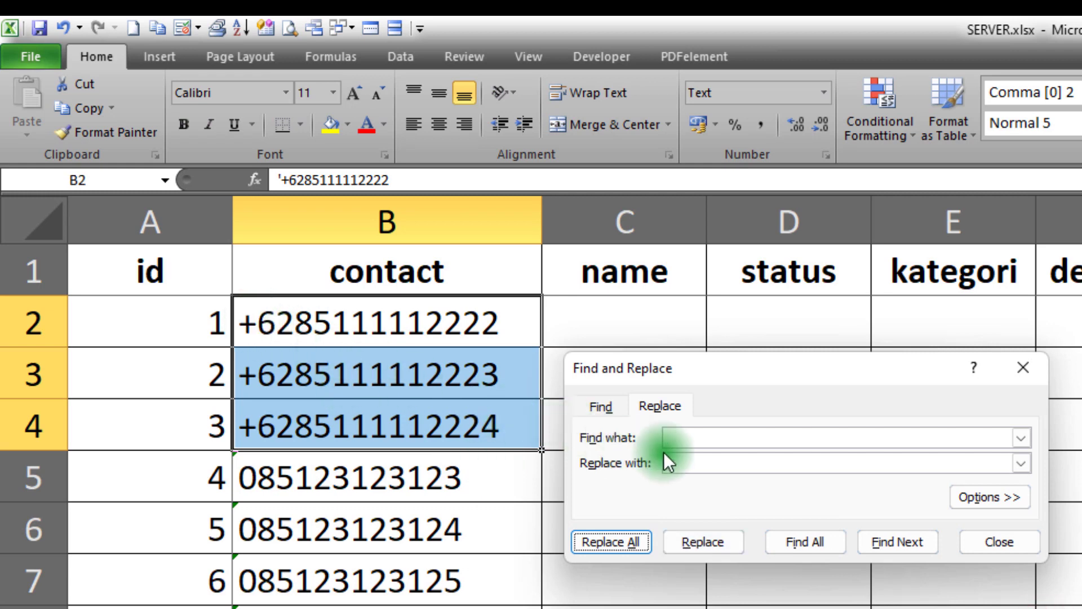
Remove the "+" from the contact numbers in B2:B4 by replacing it with nothing, and close Find and Replace
click(691, 437)
text(+)
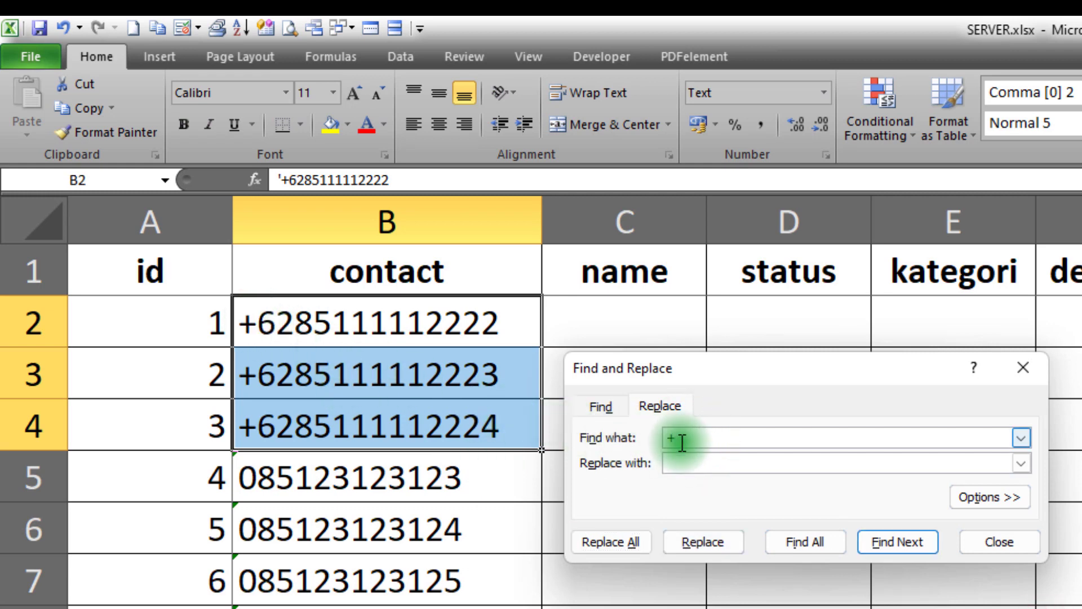
click(685, 463)
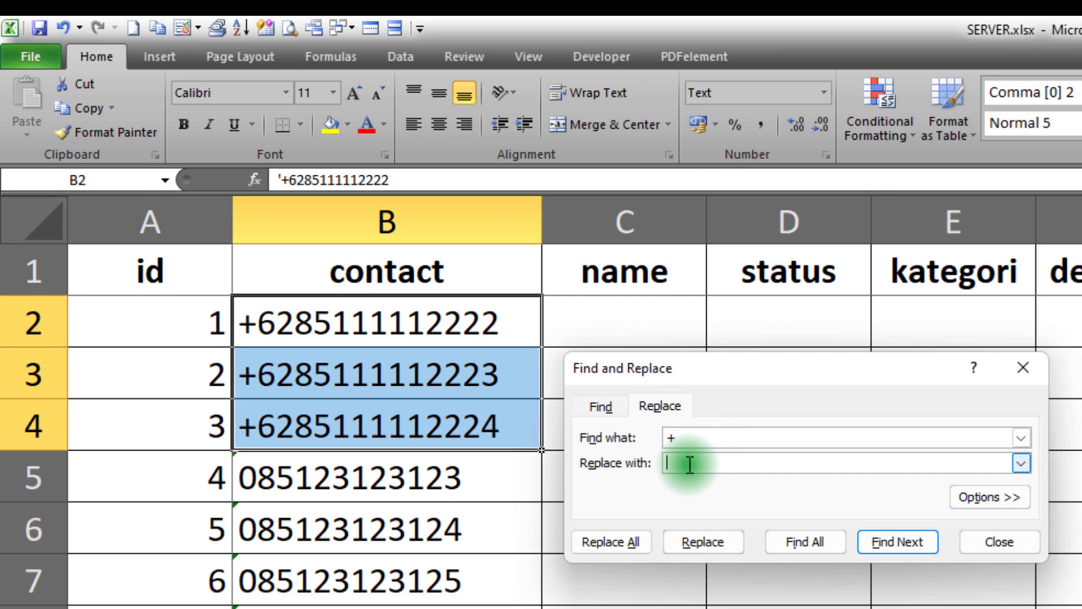
click(694, 436)
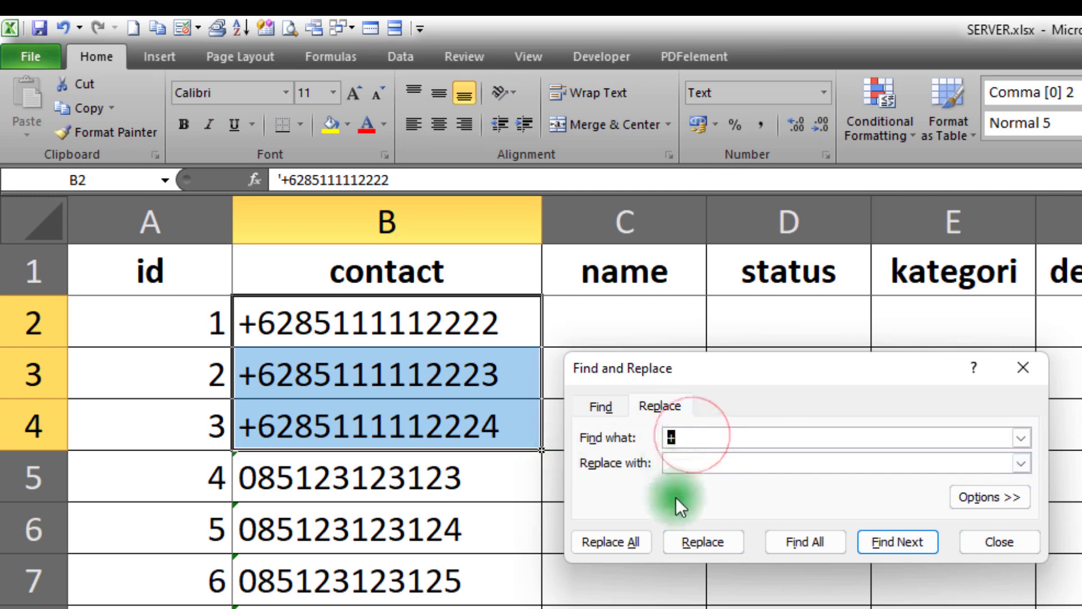
click(613, 542)
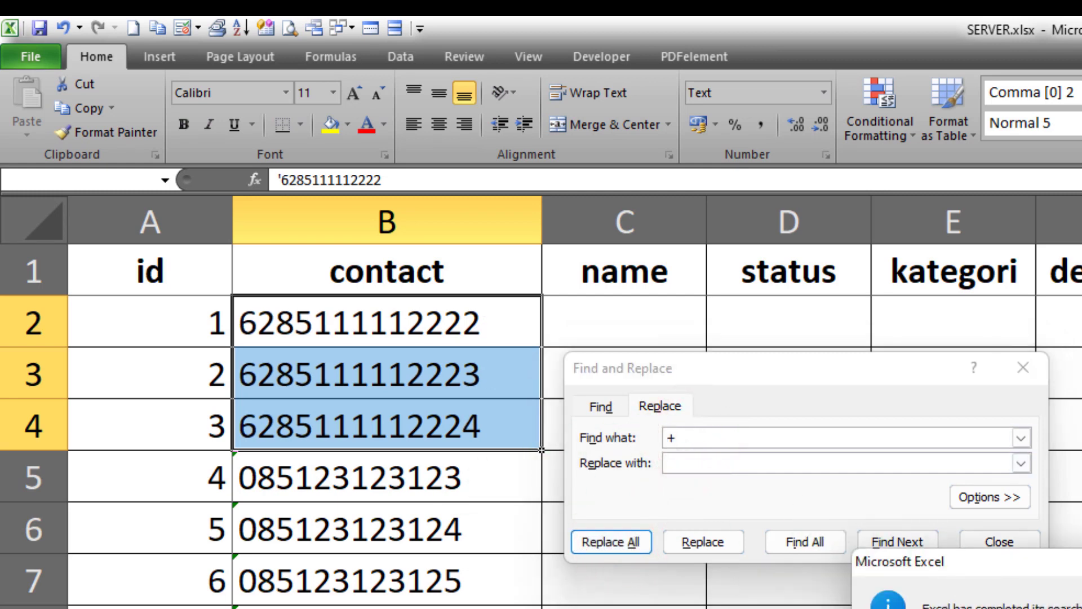
key(Return)
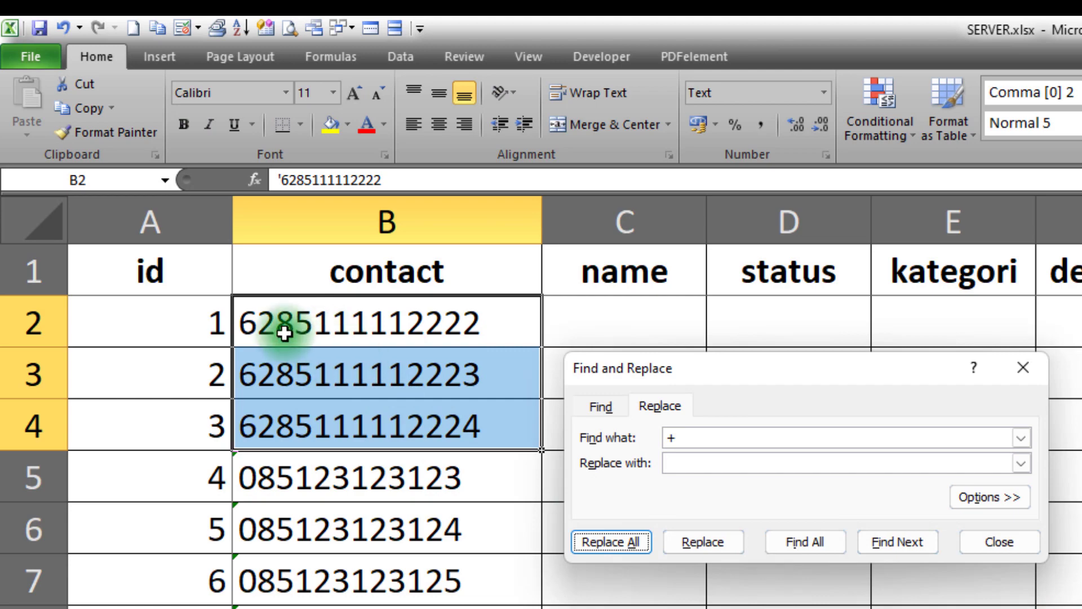
click(999, 541)
drag(316, 323, 319, 394)
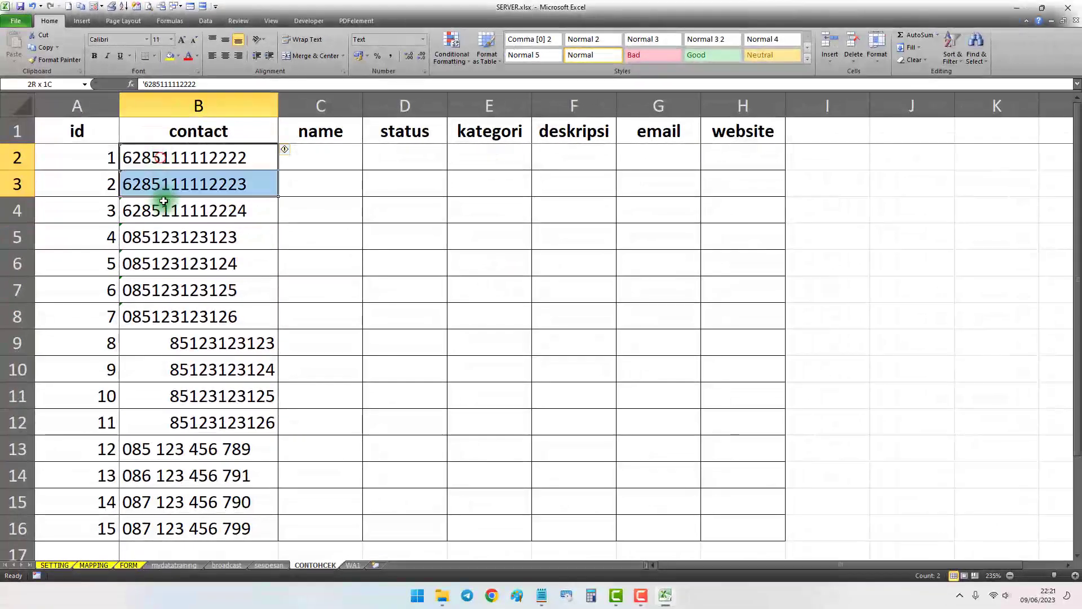
Enter the formula ="62"&MID(B5;2;15) in C5 to swap the contact number's leading zero for 62
drag(164, 201, 160, 314)
click(152, 239)
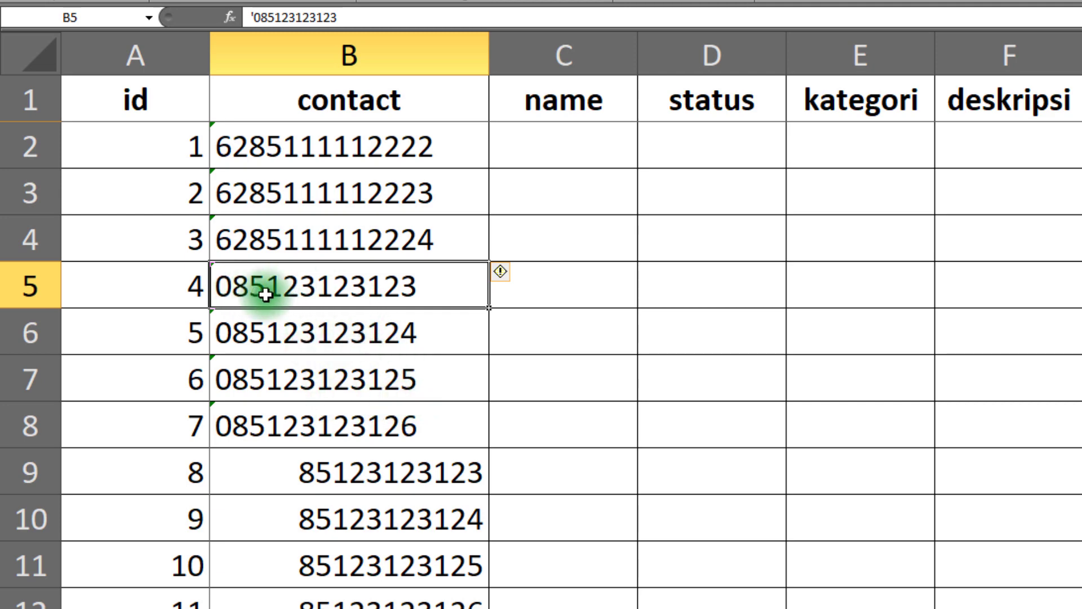
click(587, 288)
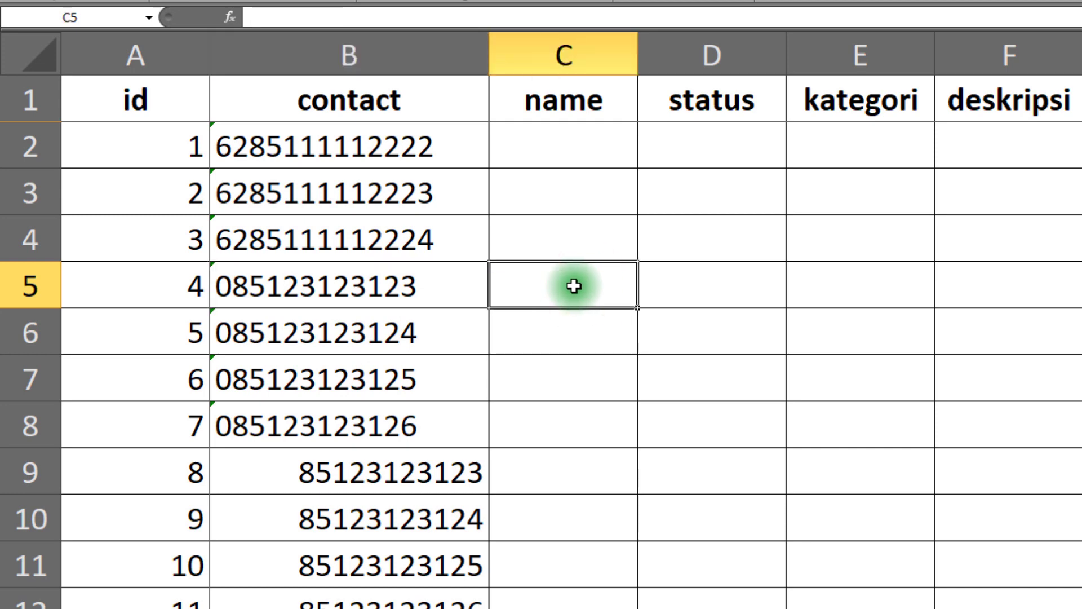
text(="62"&)
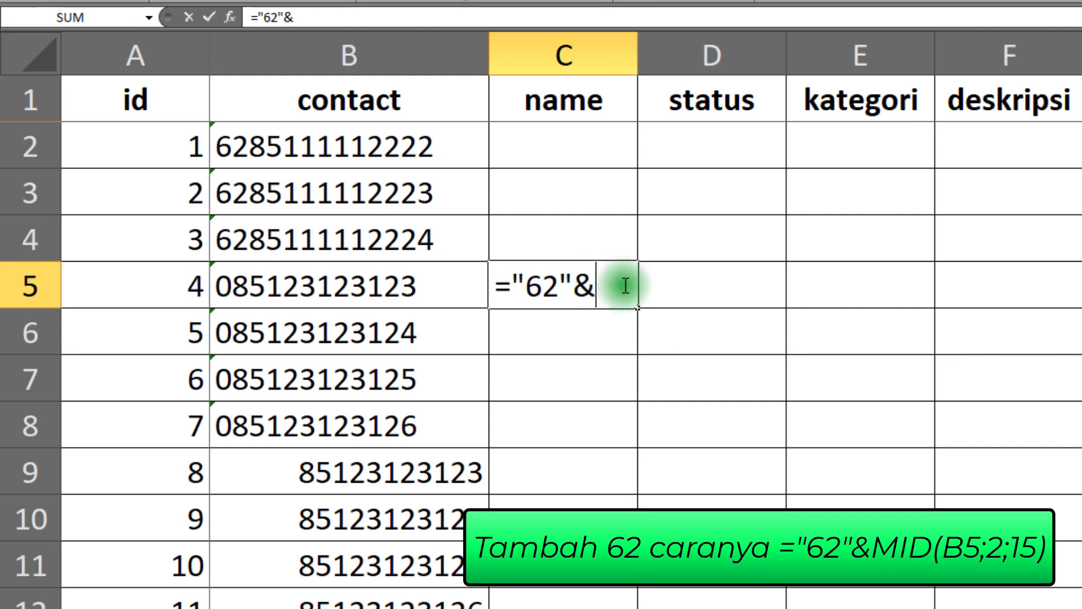
text(MID)
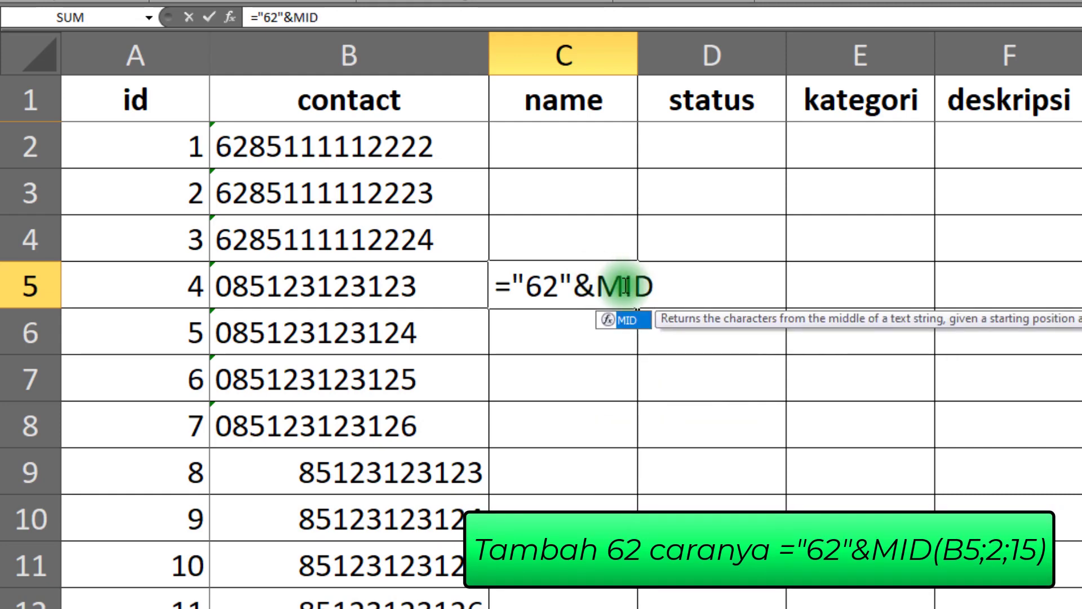
text(()
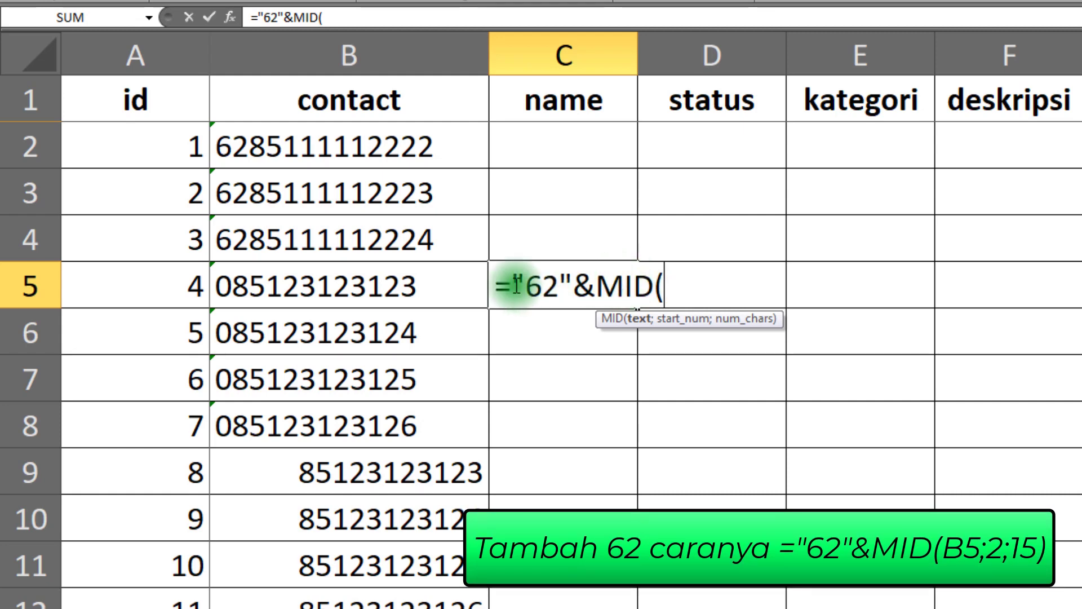
click(274, 285)
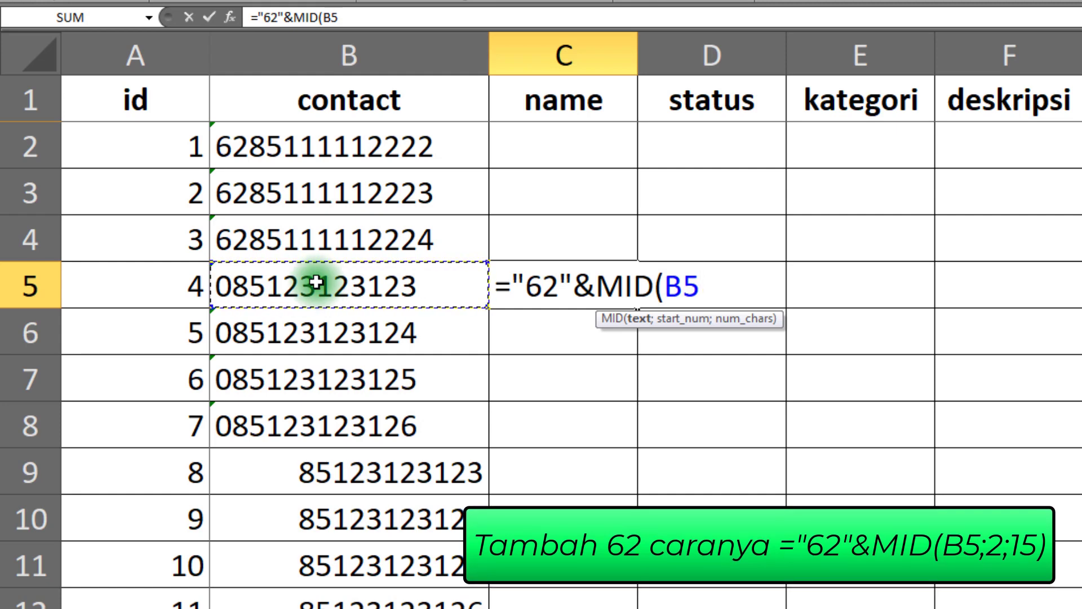
text(;)
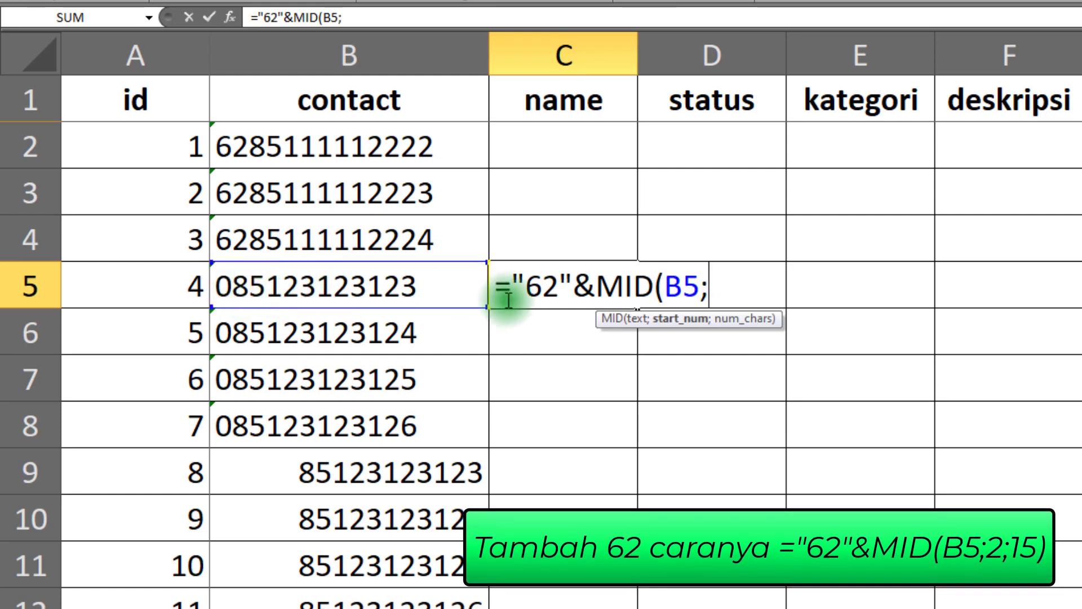
text(2)
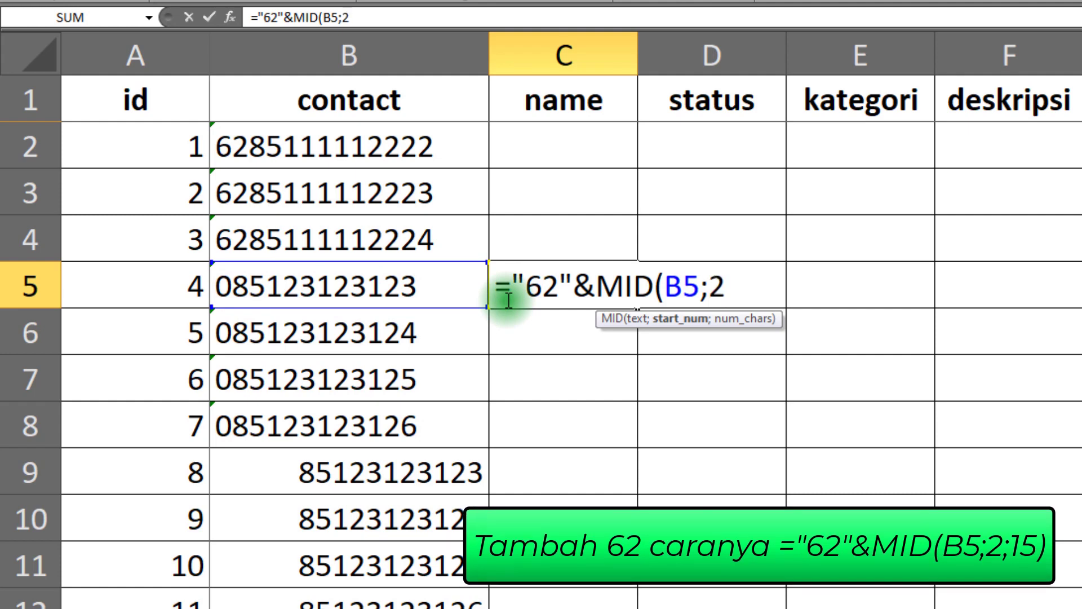
text(;)
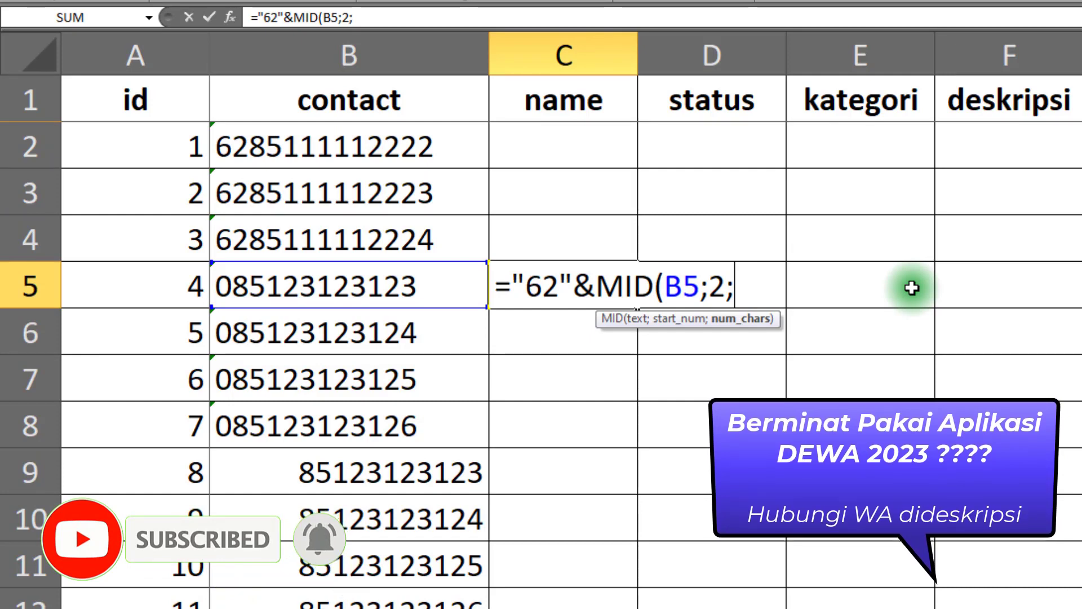
text(15)
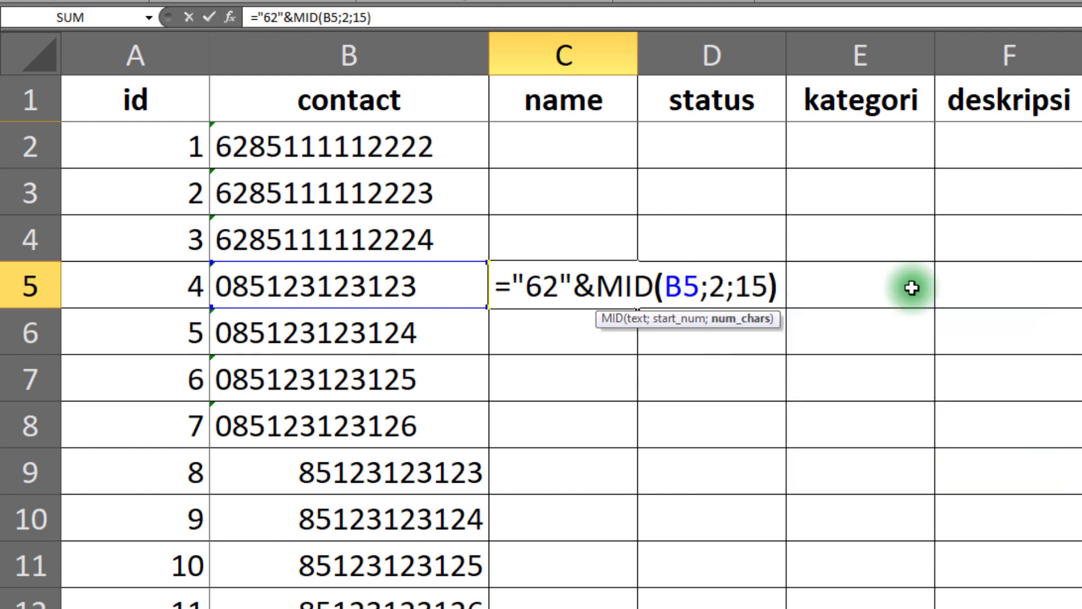
text())
key(Return)
Fill the formula in C5 down through C8 and copy the filled range
click(560, 284)
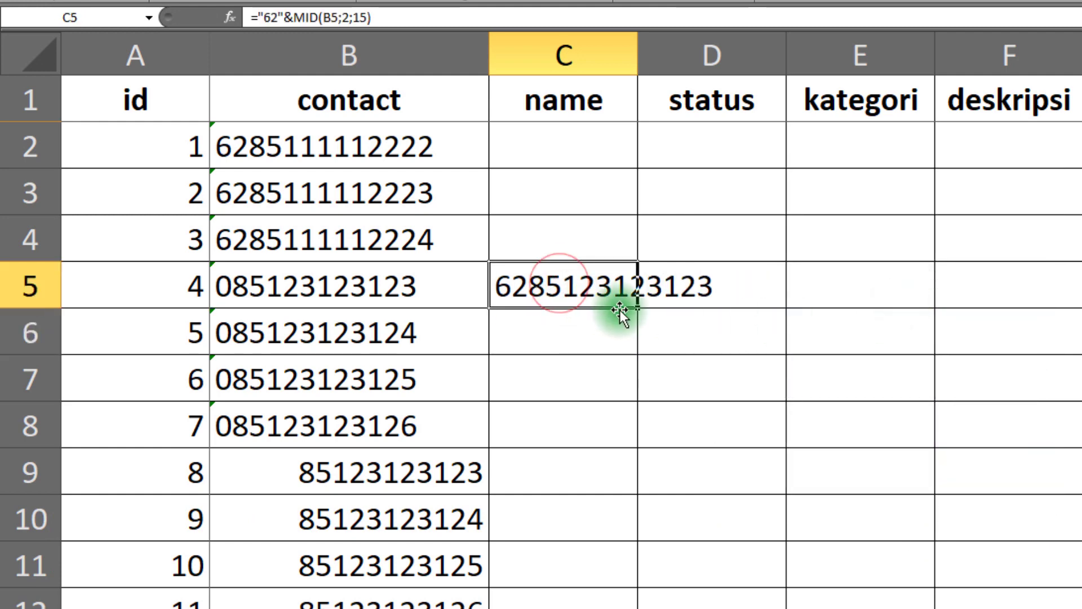
drag(639, 309, 625, 439)
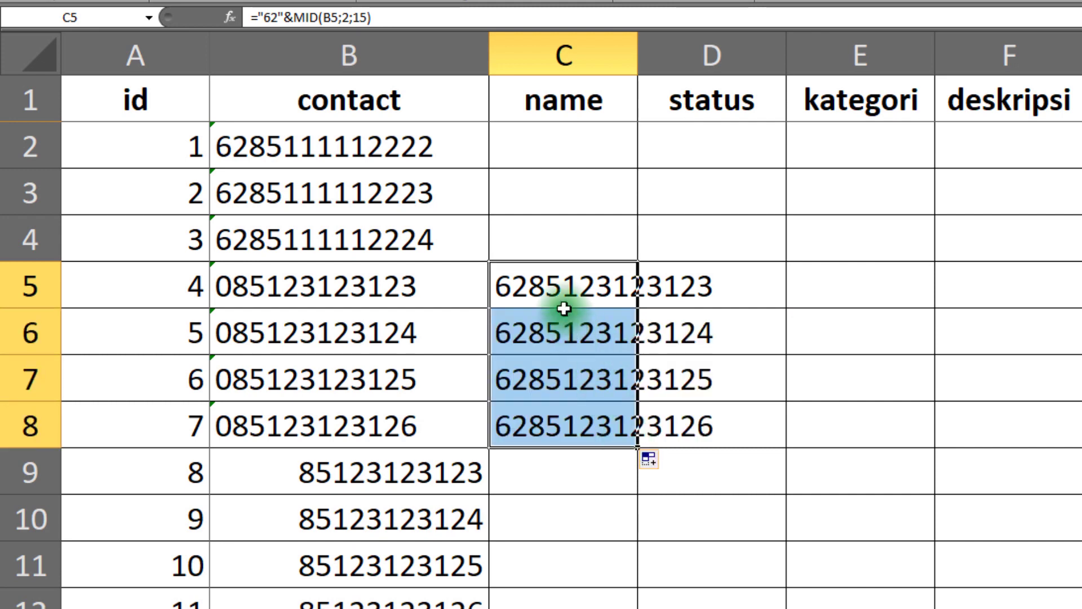
key(ctrl+c)
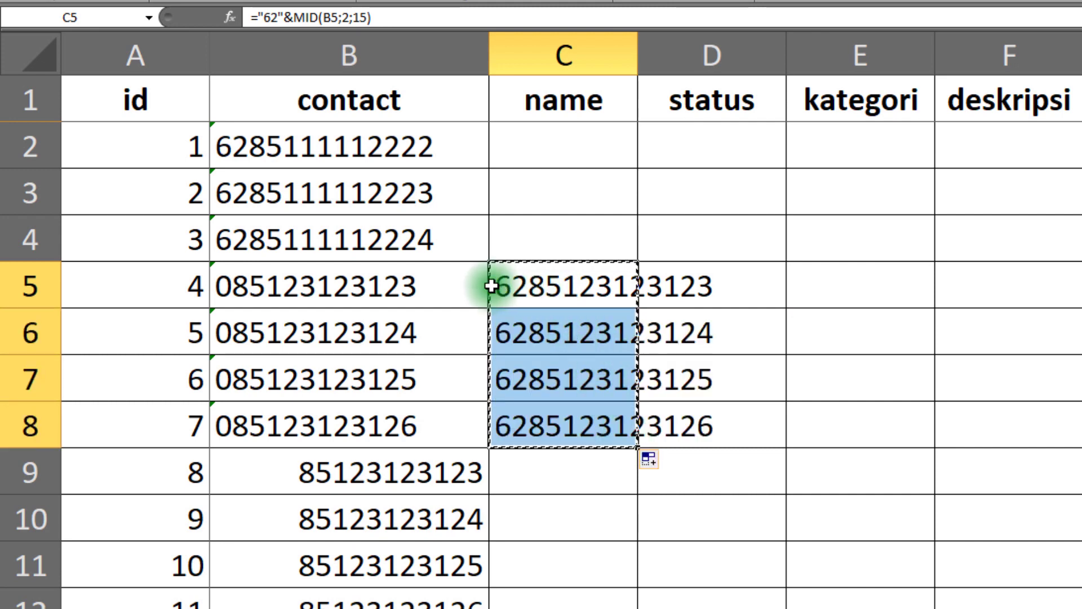
click(374, 283)
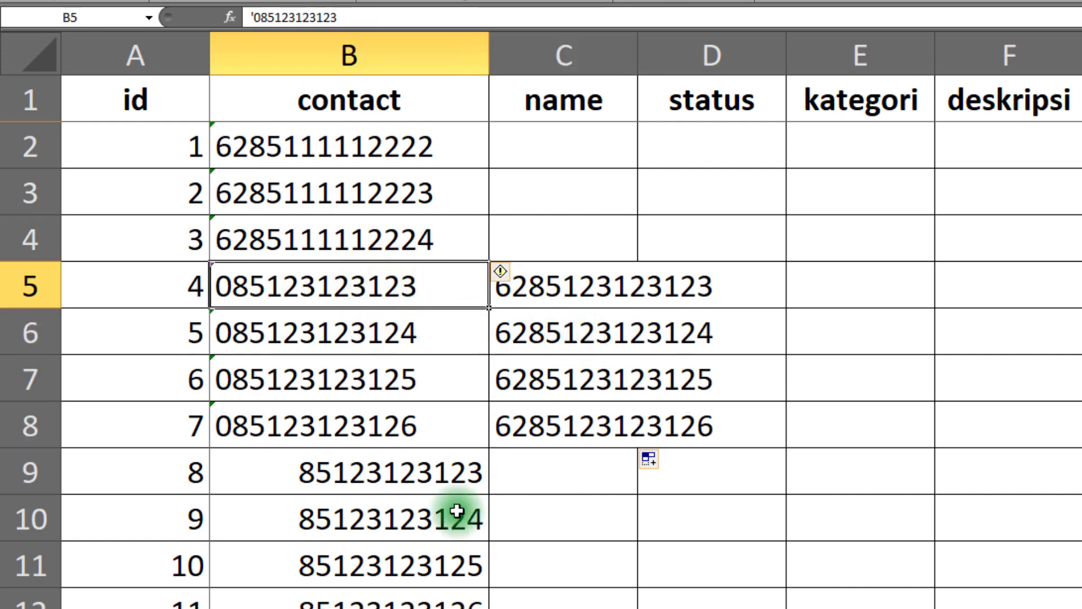
Enter the formula ="62"&B9 in C9 to prefix the contact number with 62, and fill it down through C12
click(399, 476)
drag(292, 477, 350, 607)
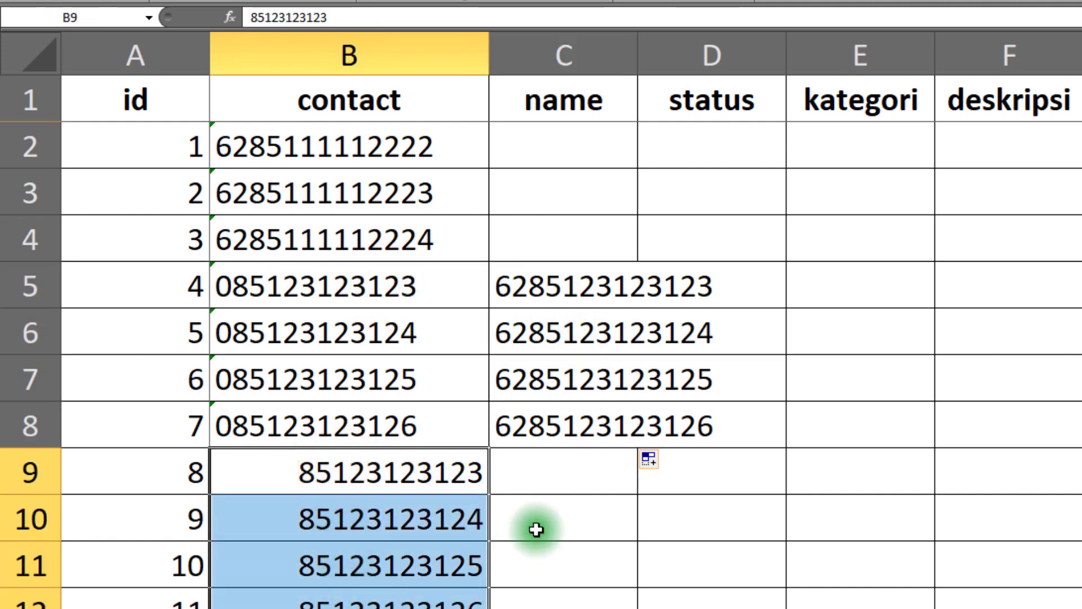
click(556, 466)
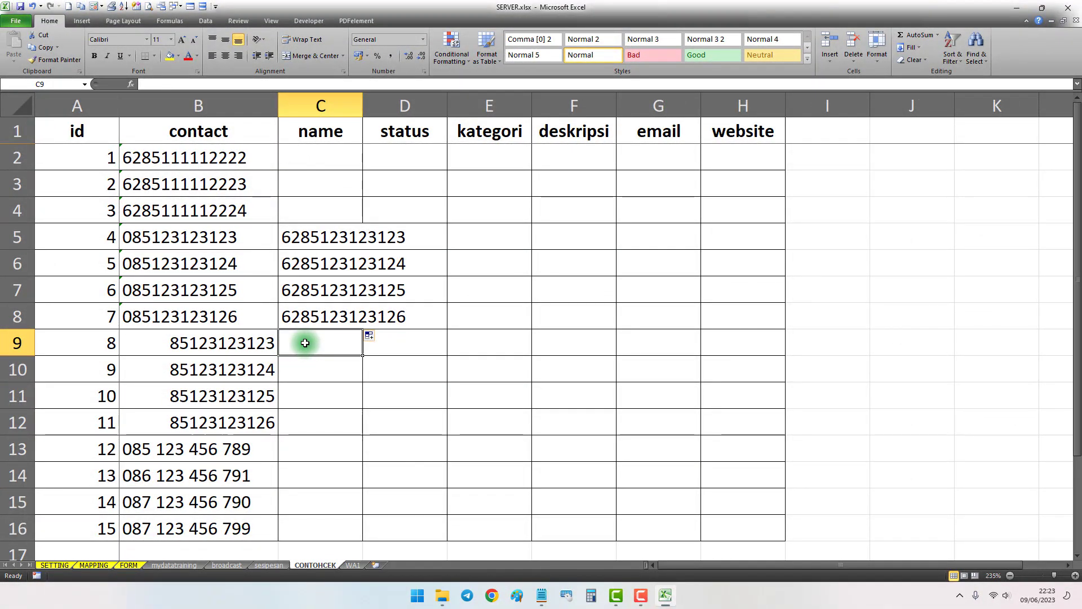
text(=")
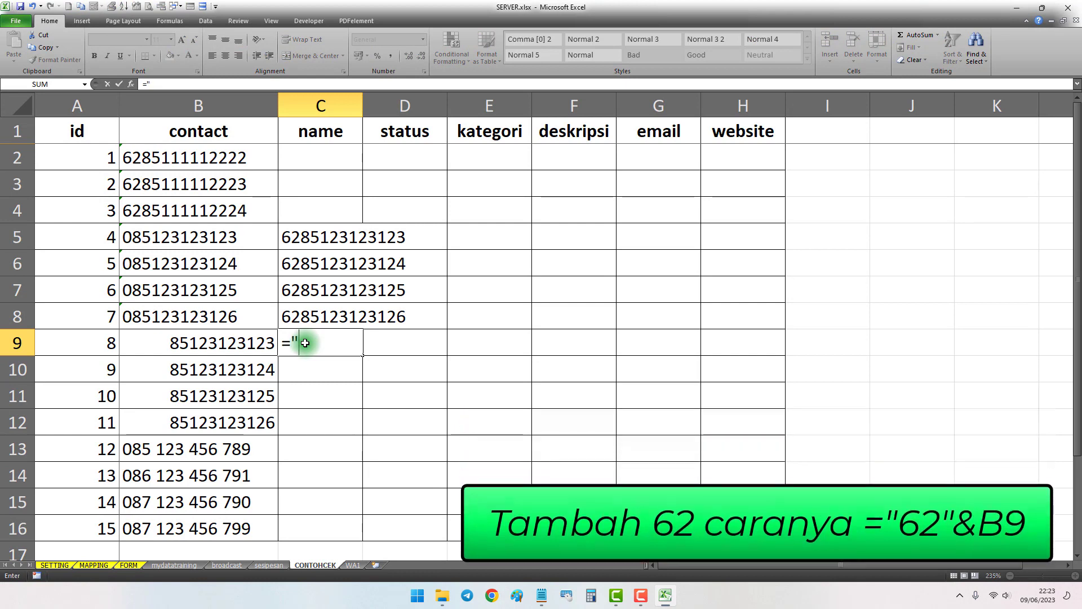
text(62")
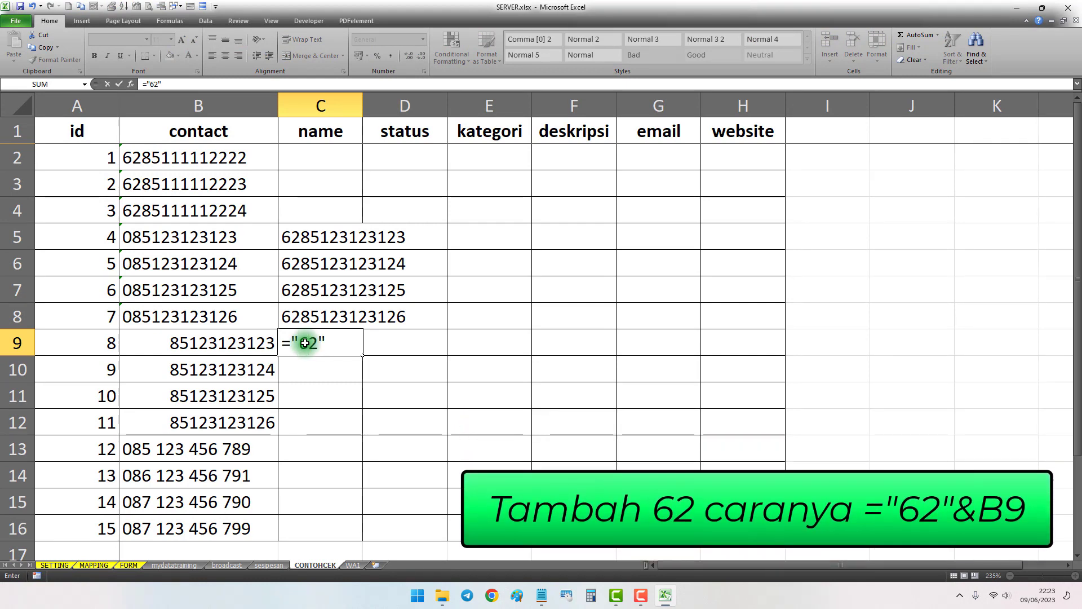
text(&)
click(223, 343)
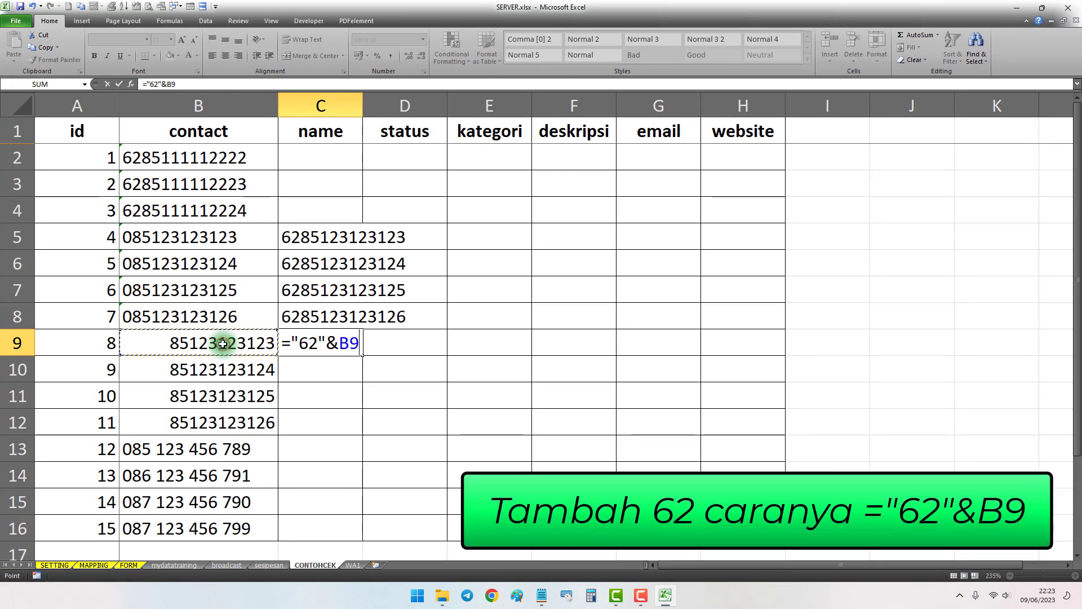
key(Return)
click(337, 342)
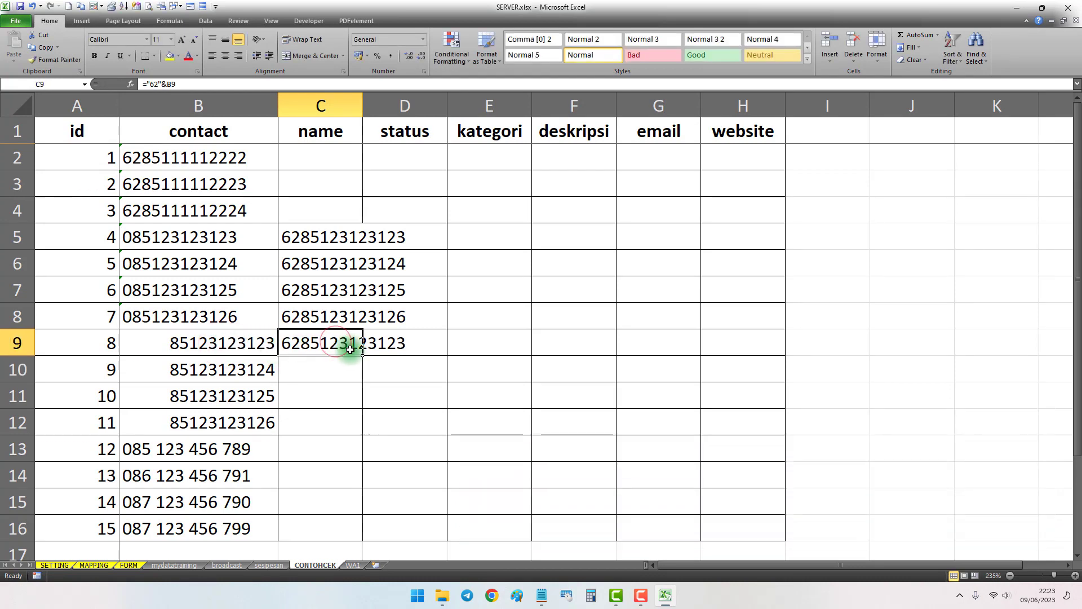
drag(360, 439, 304, 426)
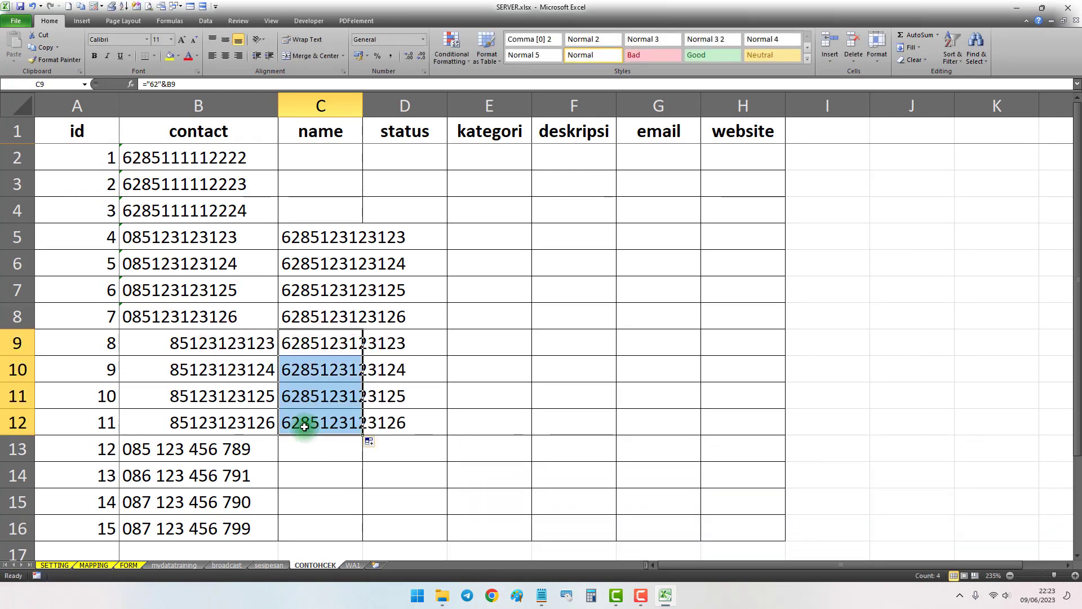
Remove all spaces from the contact numbers in B13:B16 by replacing a space with nothing, and close Find and Replace
scroll(286, 439, down, 2)
drag(225, 292, 229, 369)
scroll(189, 344, up, 1)
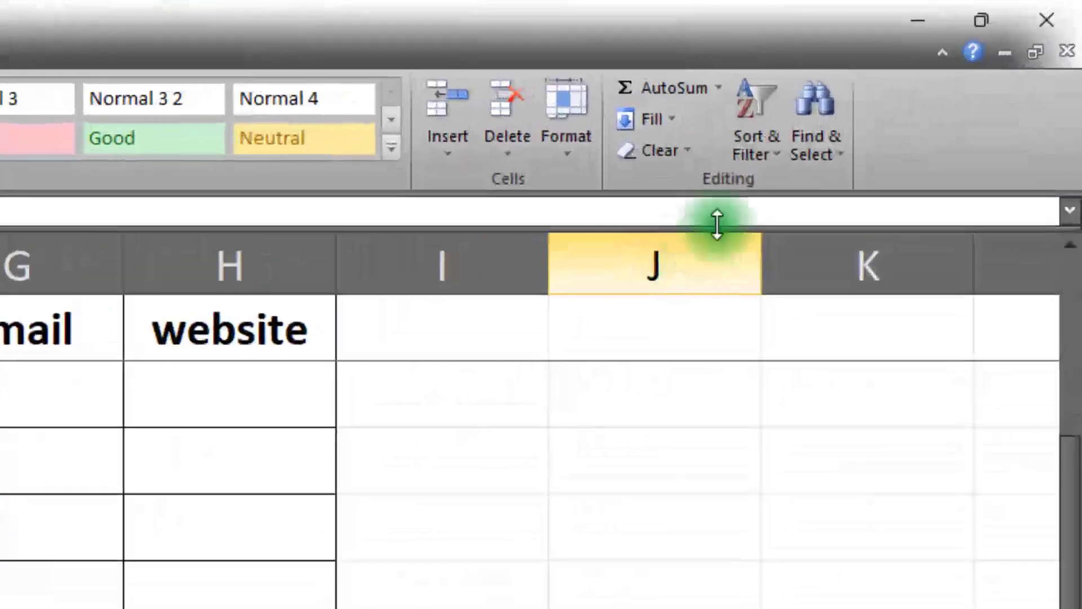
click(976, 54)
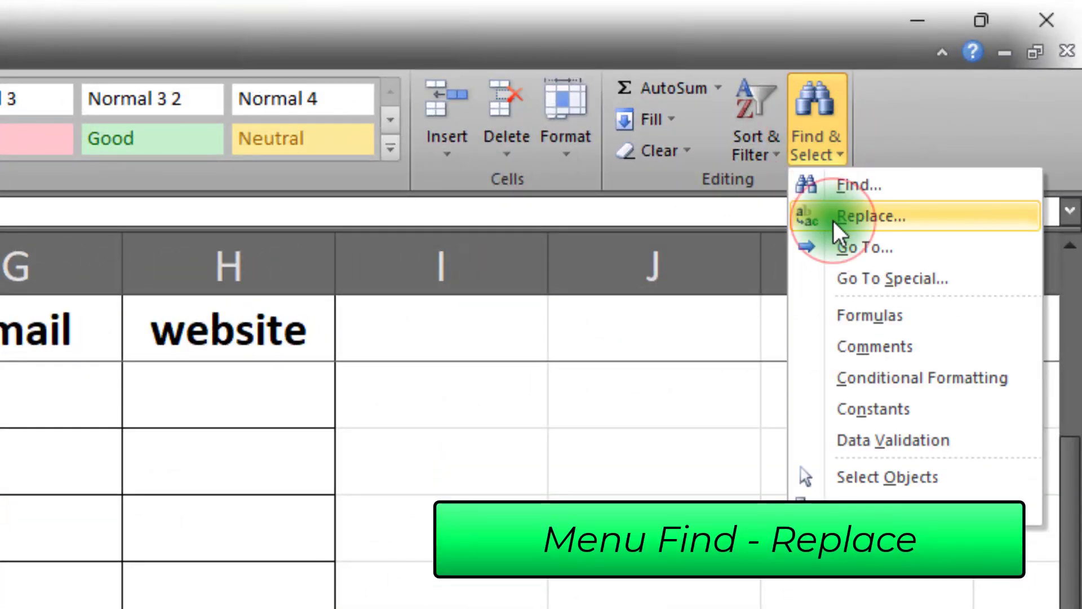
click(886, 130)
click(830, 143)
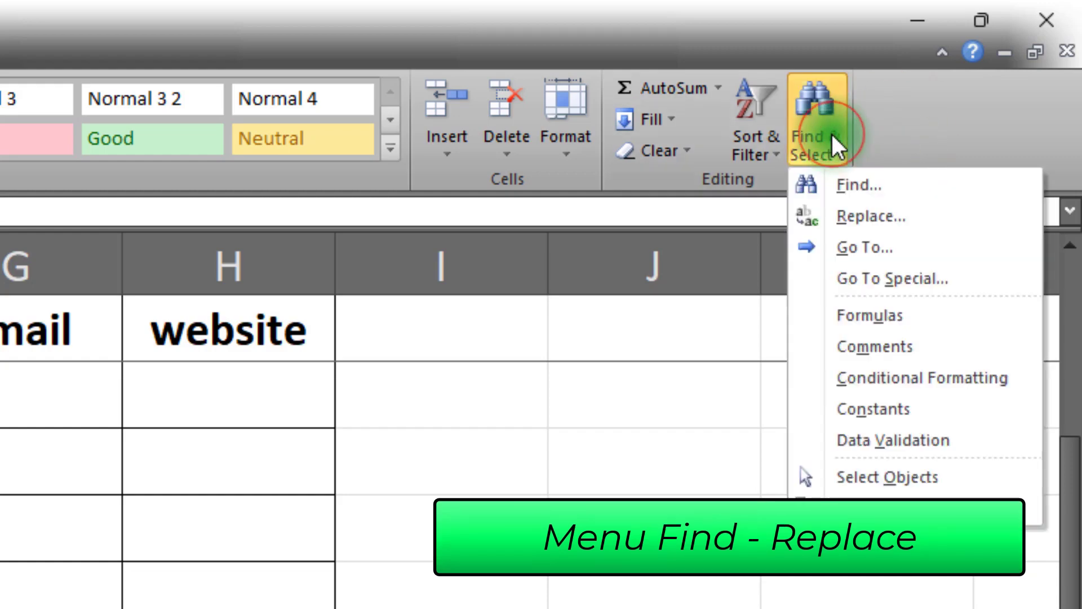
click(846, 216)
drag(237, 252, 901, 313)
drag(801, 365, 759, 365)
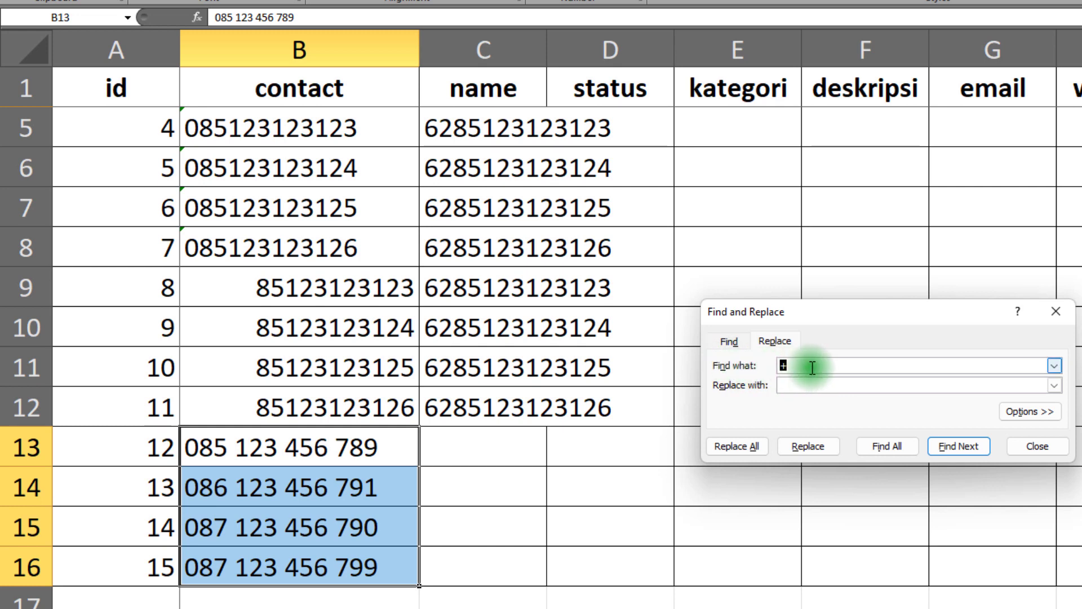
click(792, 387)
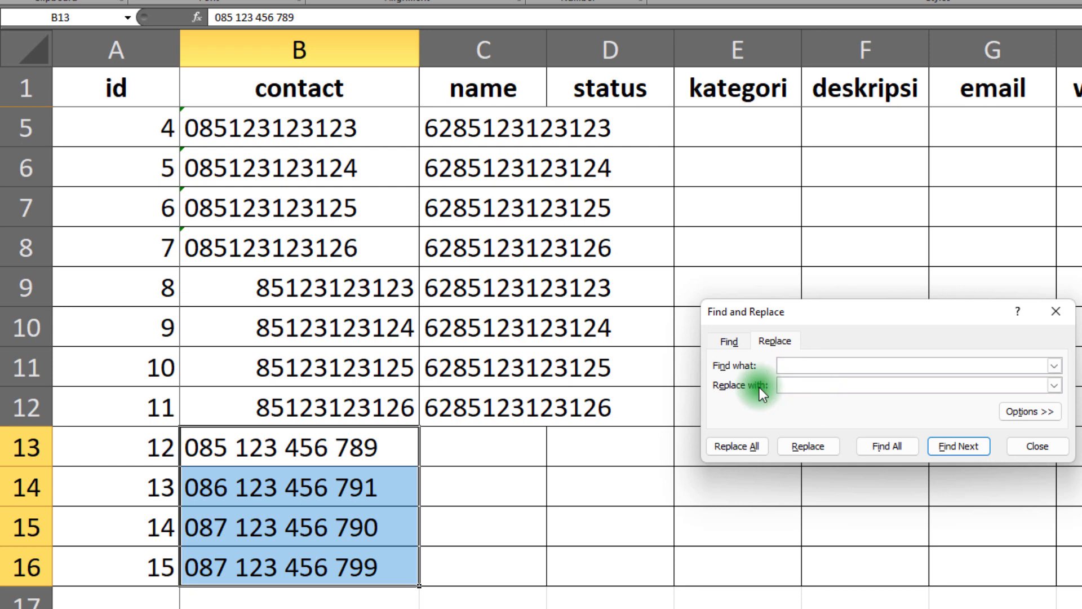
click(735, 449)
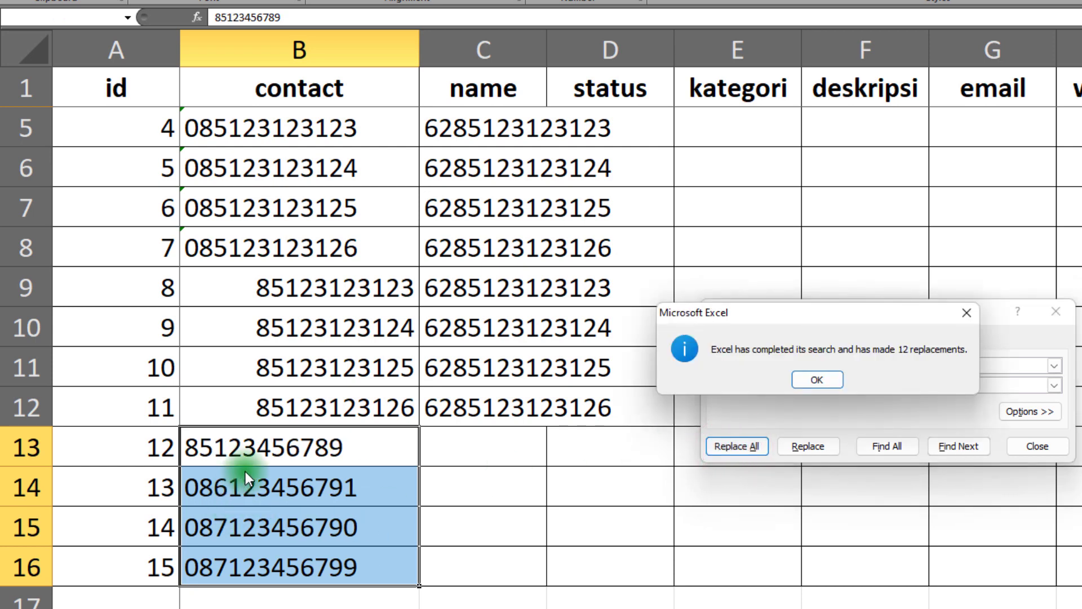
click(814, 377)
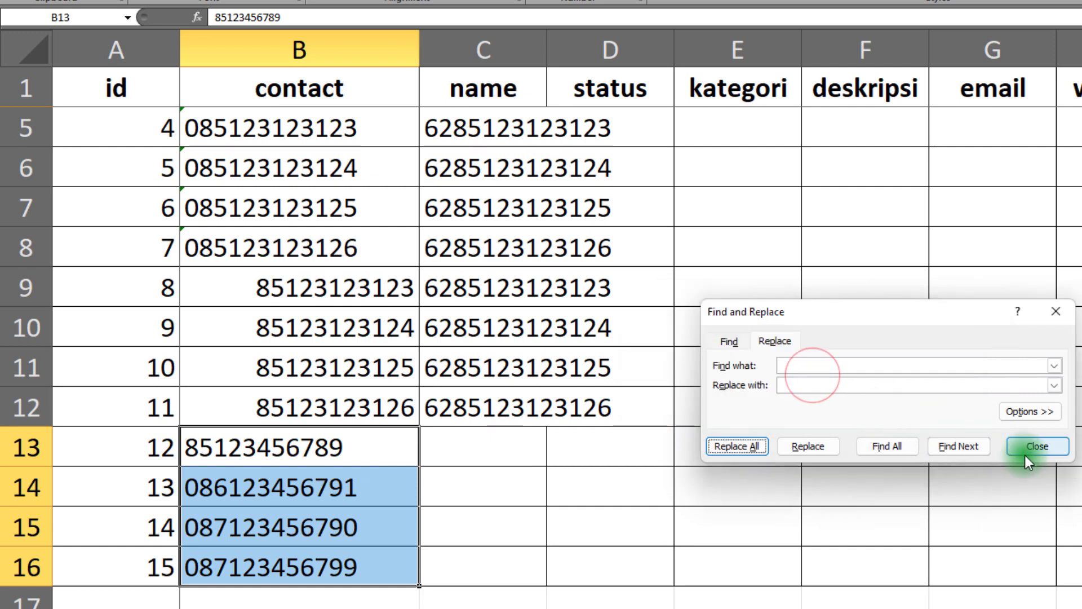
click(1035, 448)
Copy the MID formula from C8 into C14:C16 for the contact numbers that start with zero
drag(205, 483, 288, 557)
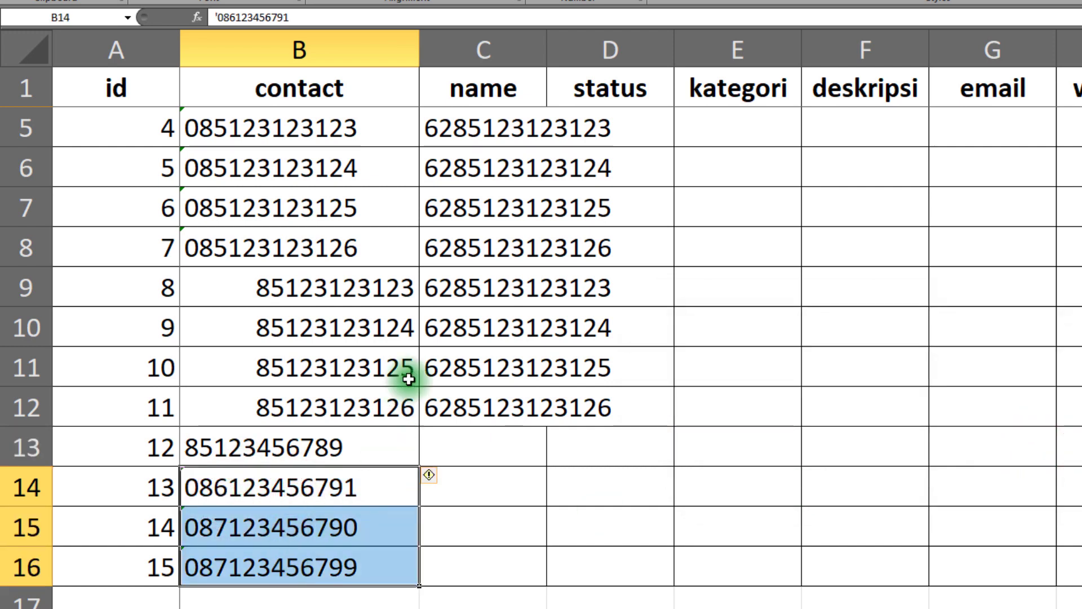
click(462, 247)
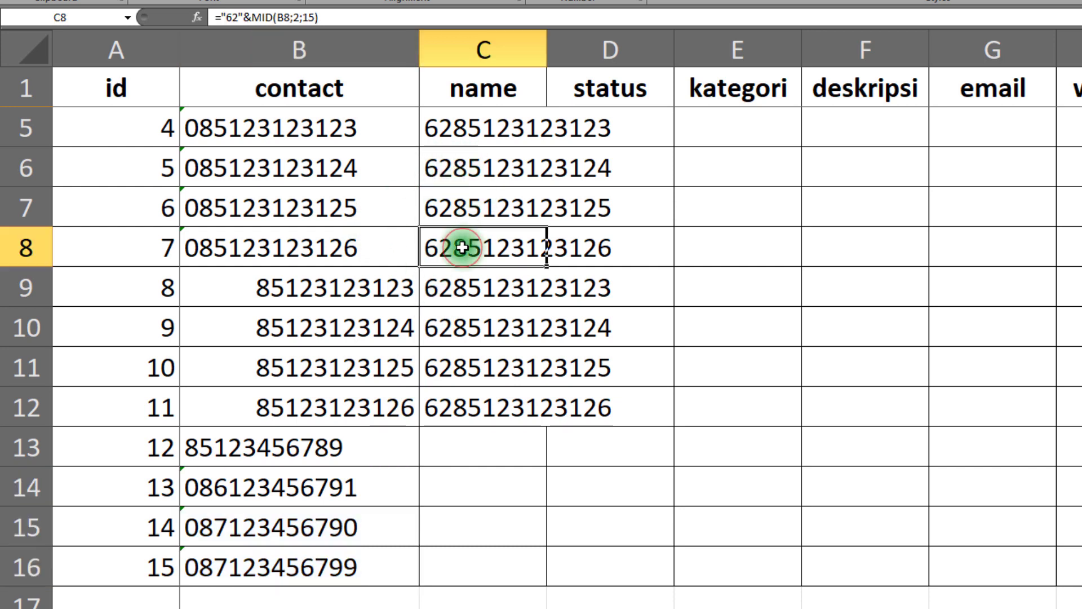
key(ctrl+c)
drag(456, 482, 459, 565)
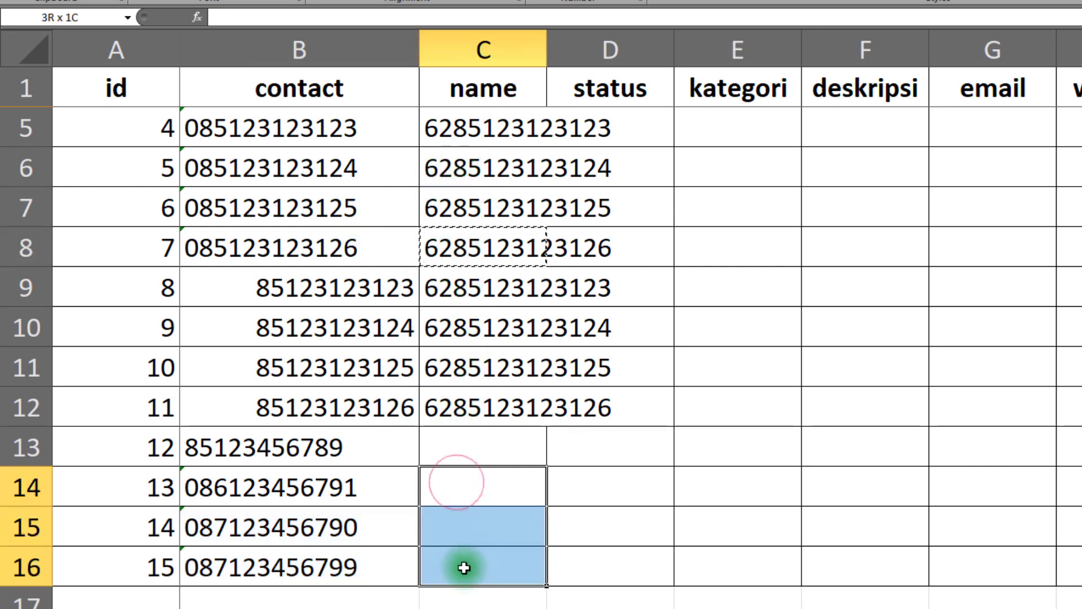
key(ctrl+v)
Fill the formula in C12 down into C13 for the contact number without a leading zero
click(279, 447)
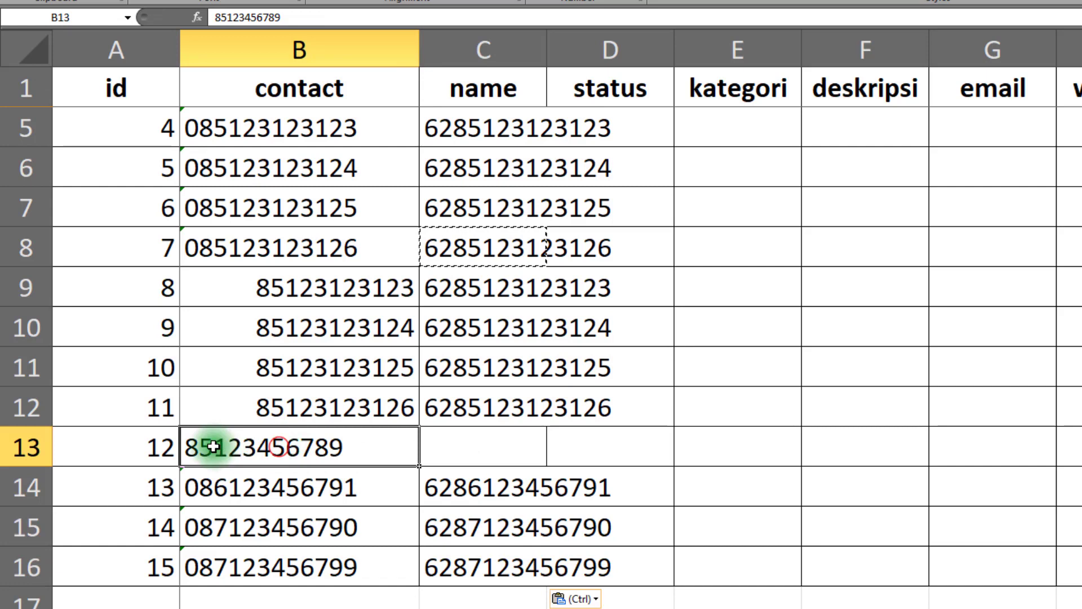
click(496, 402)
drag(546, 426, 545, 450)
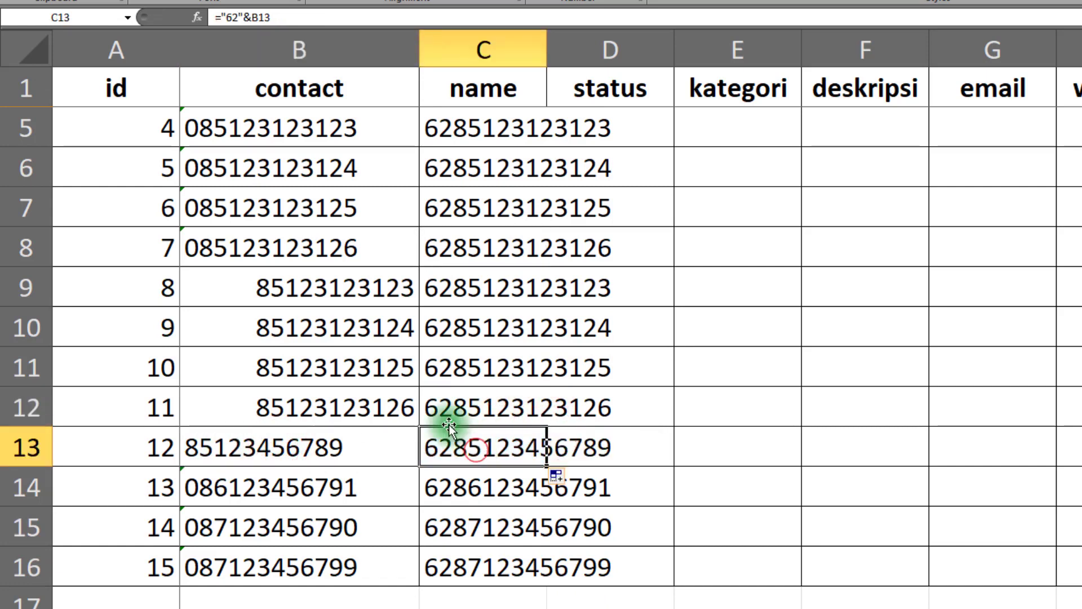
Compare the converted numbers and formulas in column C with the original contact numbers in column B
drag(462, 237, 446, 299)
scroll(462, 335, up, 1)
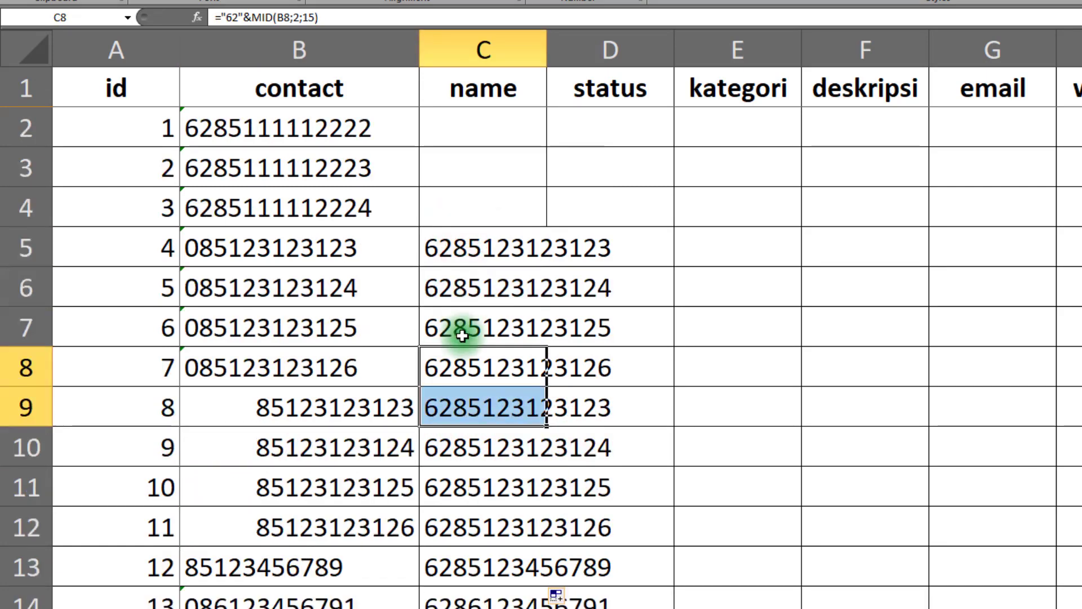
click(454, 253)
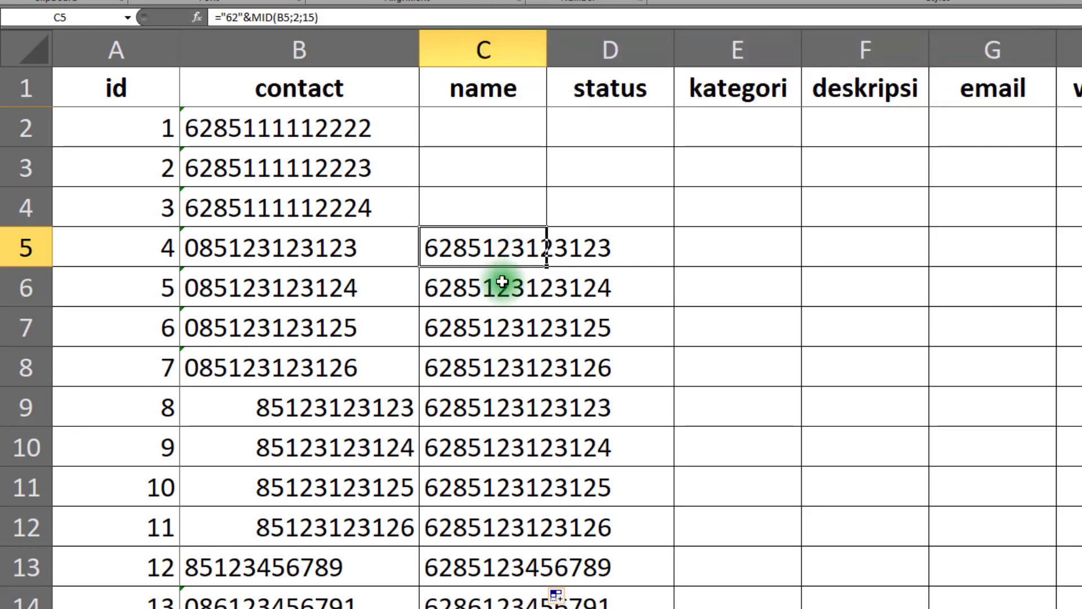
drag(476, 262, 431, 403)
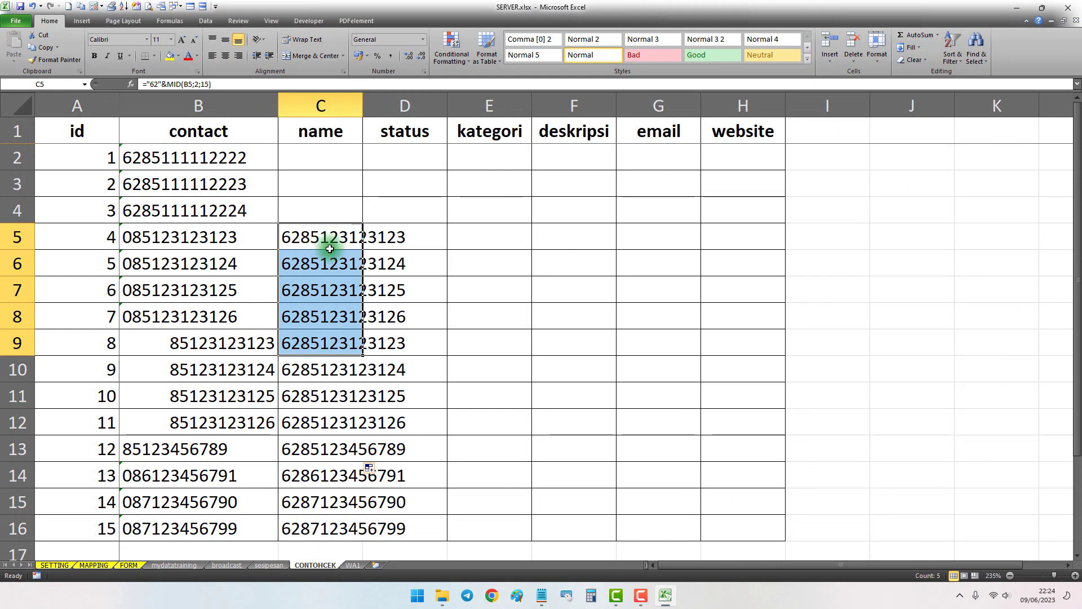
click(312, 235)
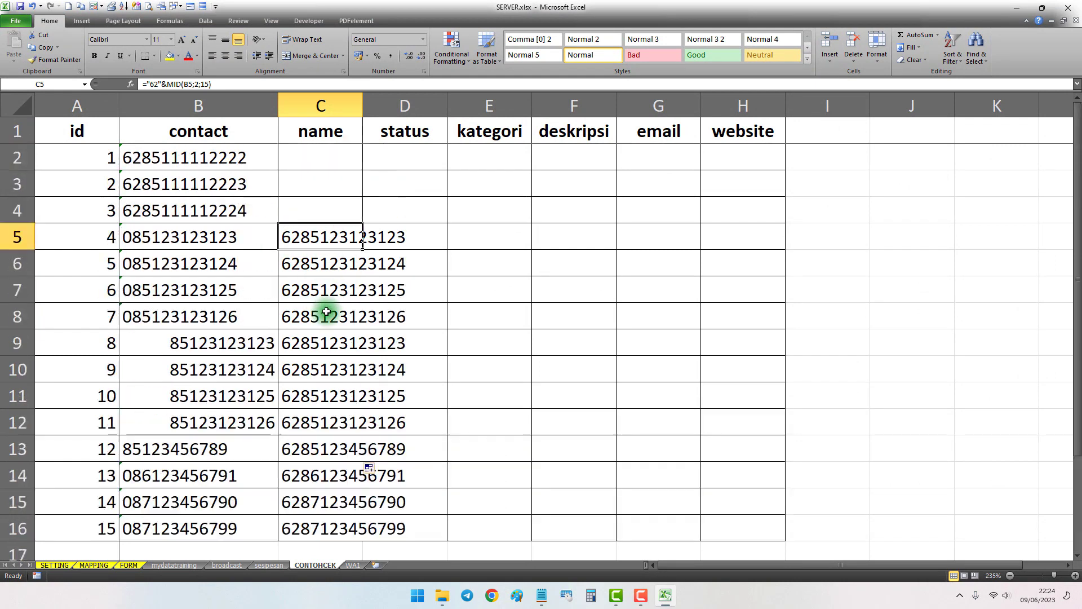
drag(170, 170, 182, 354)
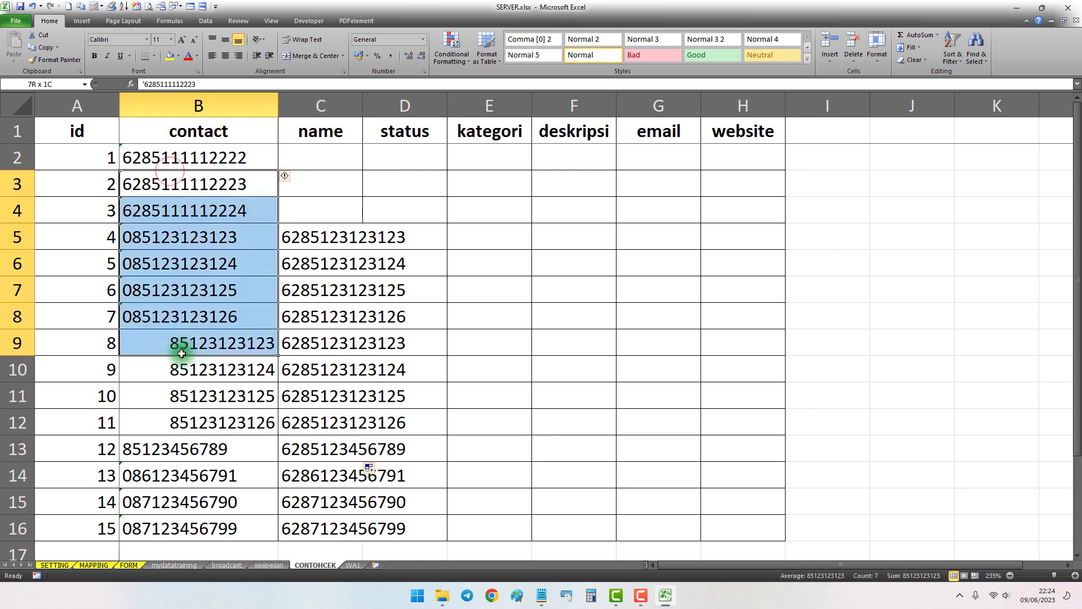
click(502, 338)
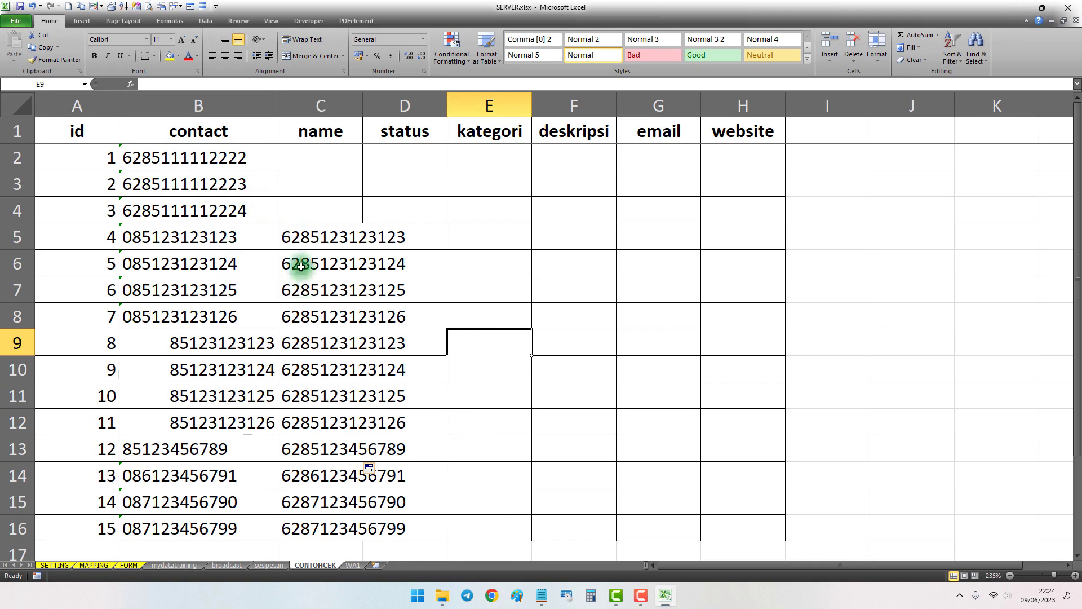
Review the name, status, kategori, deskripsi, email and website headers and the cells beneath them
drag(315, 131, 730, 135)
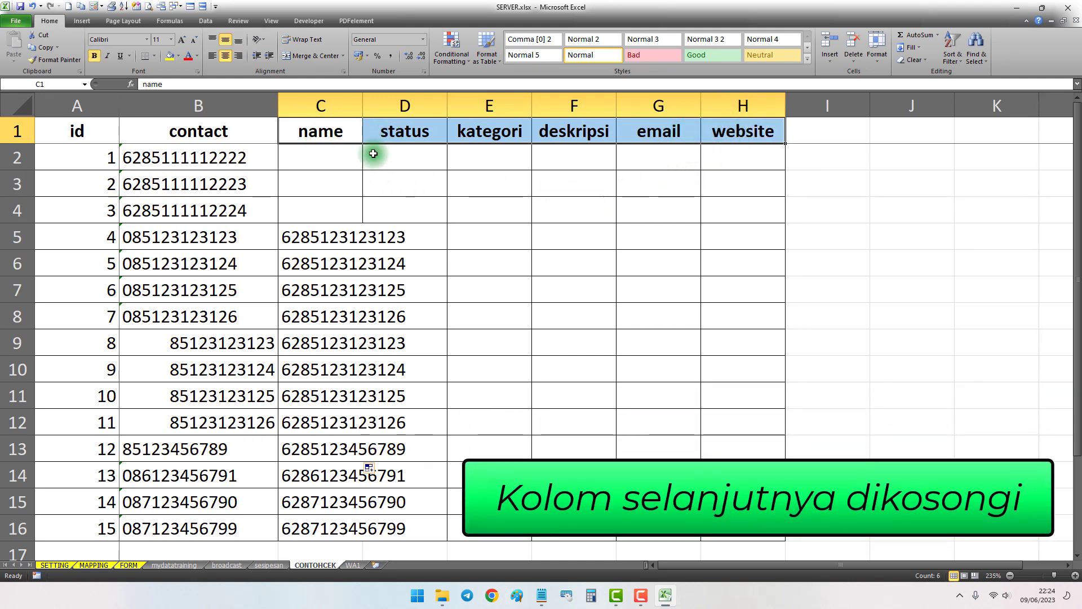
drag(346, 167, 744, 289)
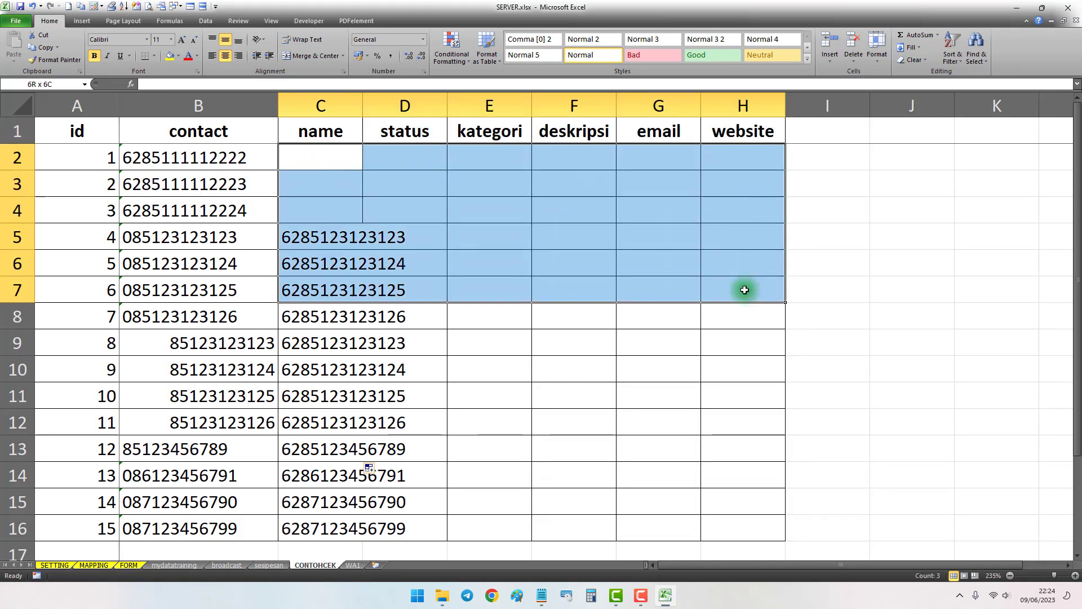
drag(334, 134, 724, 130)
Switch to the Notepad notes, review the phone number formats and the Grab Contact instruction, and return to the workbook
click(541, 595)
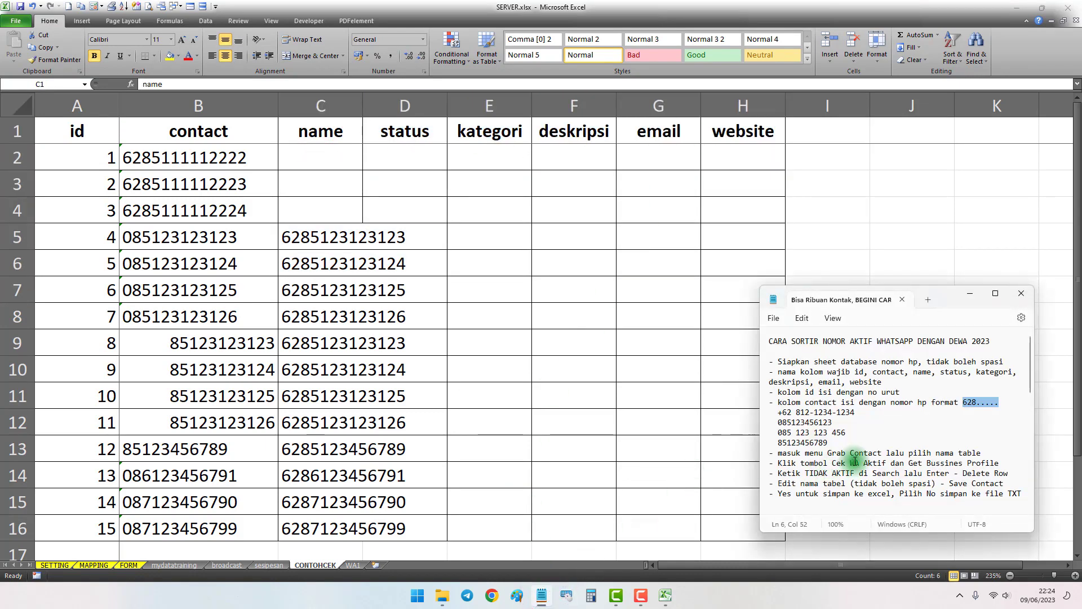
drag(836, 441, 778, 412)
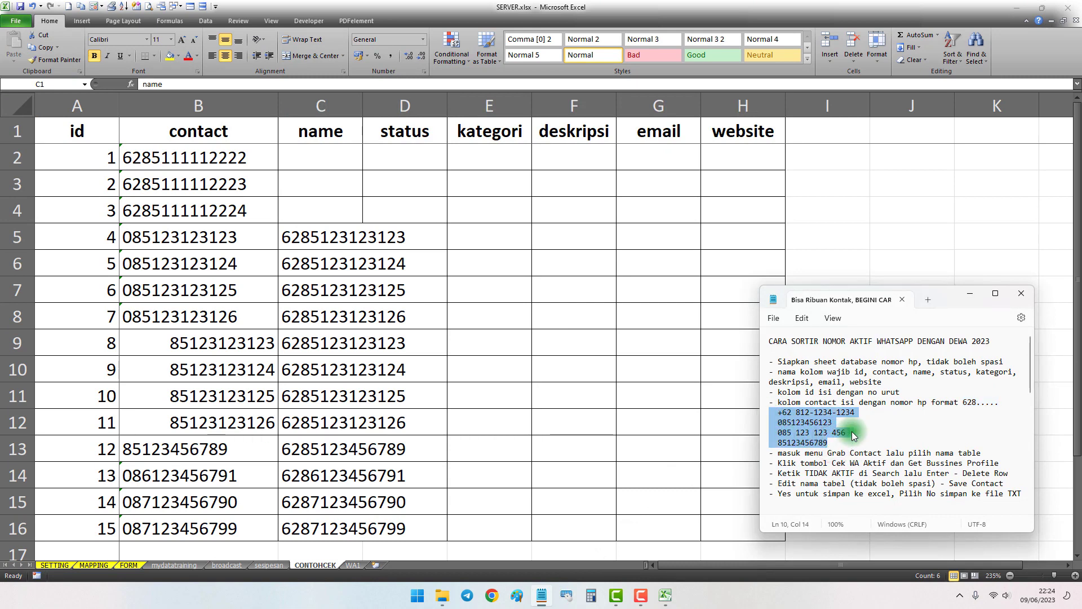
scroll(831, 440, down, 2)
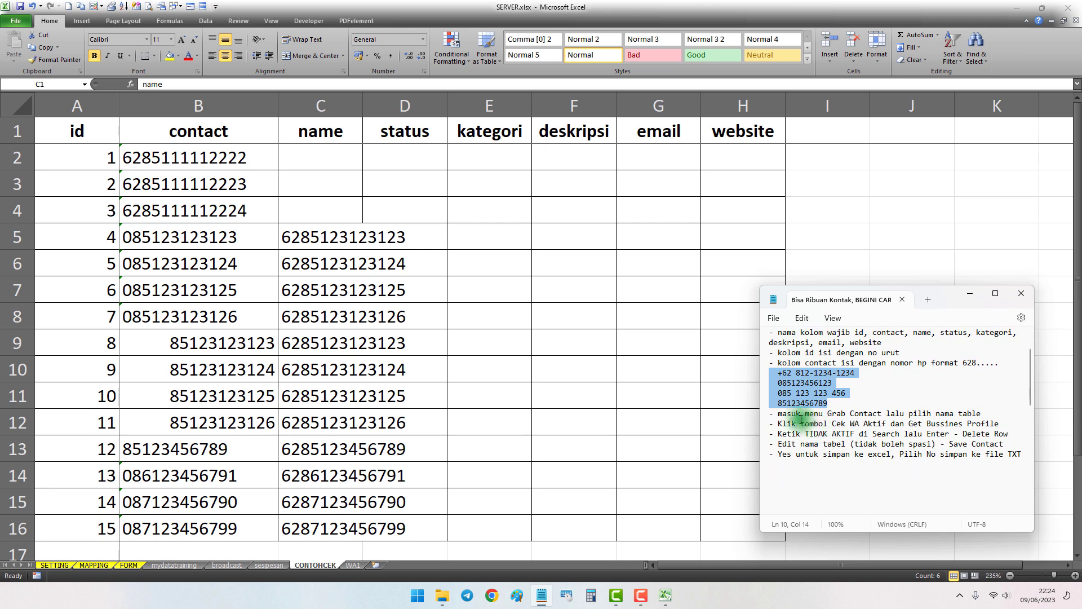
drag(778, 414, 818, 414)
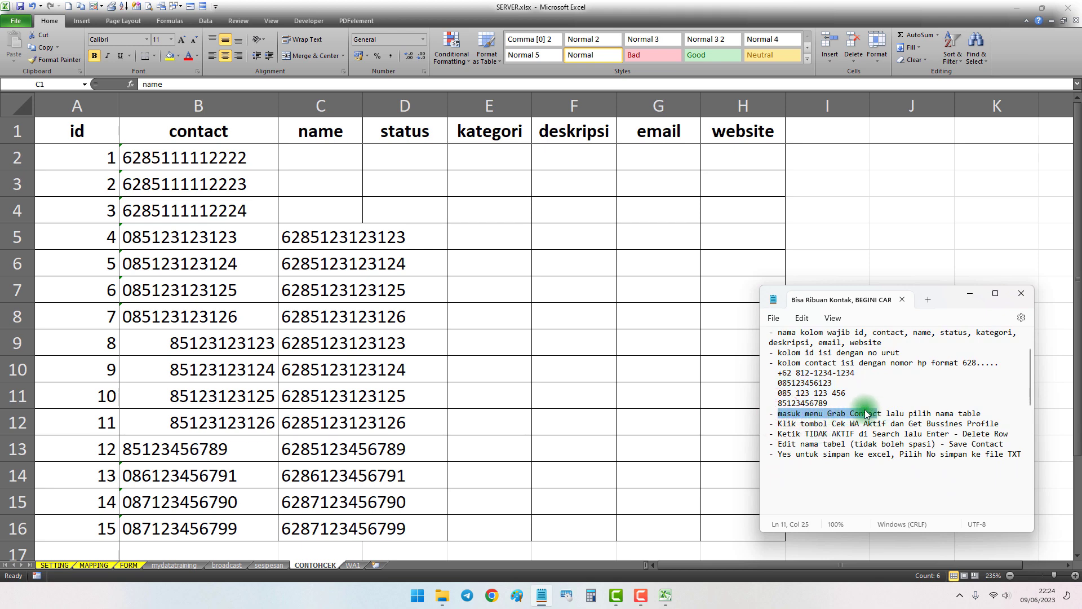
click(608, 384)
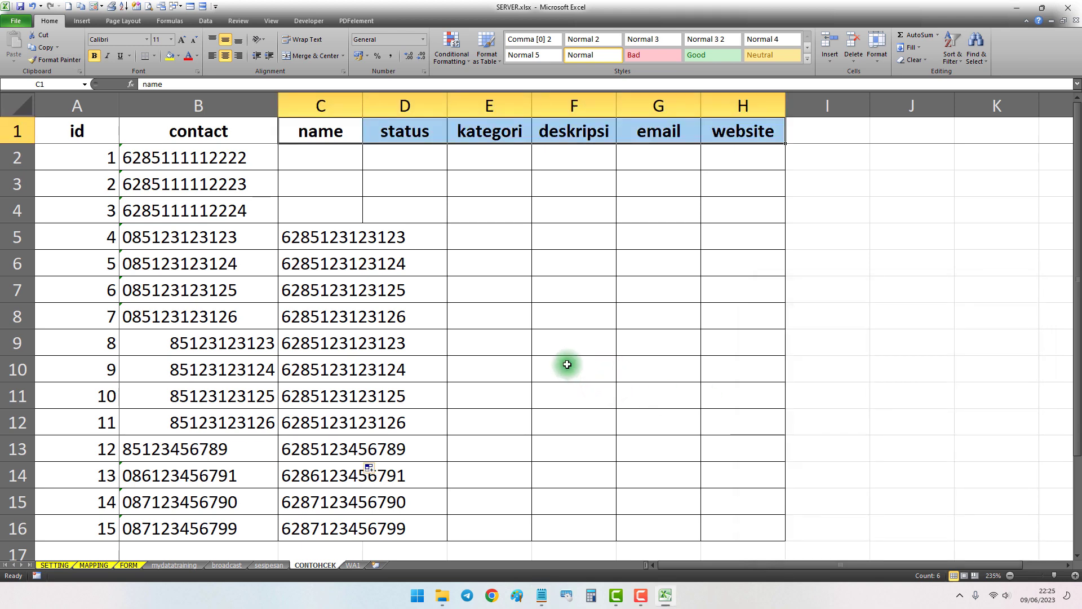
Switch to the WA1 sheet and examine the first entries in its id and contact columns
click(102, 141)
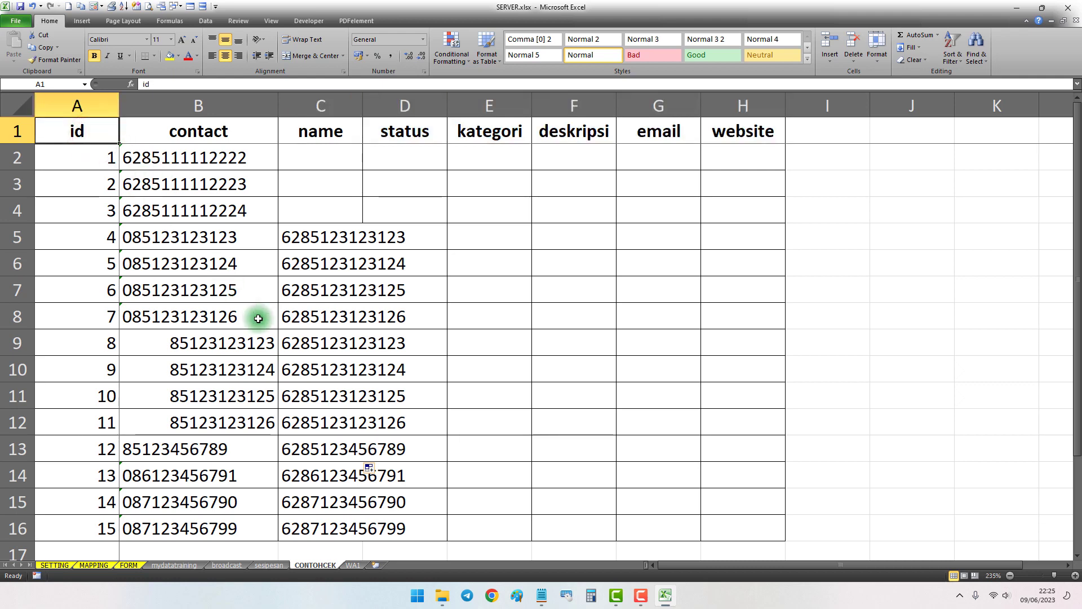
click(355, 565)
click(161, 165)
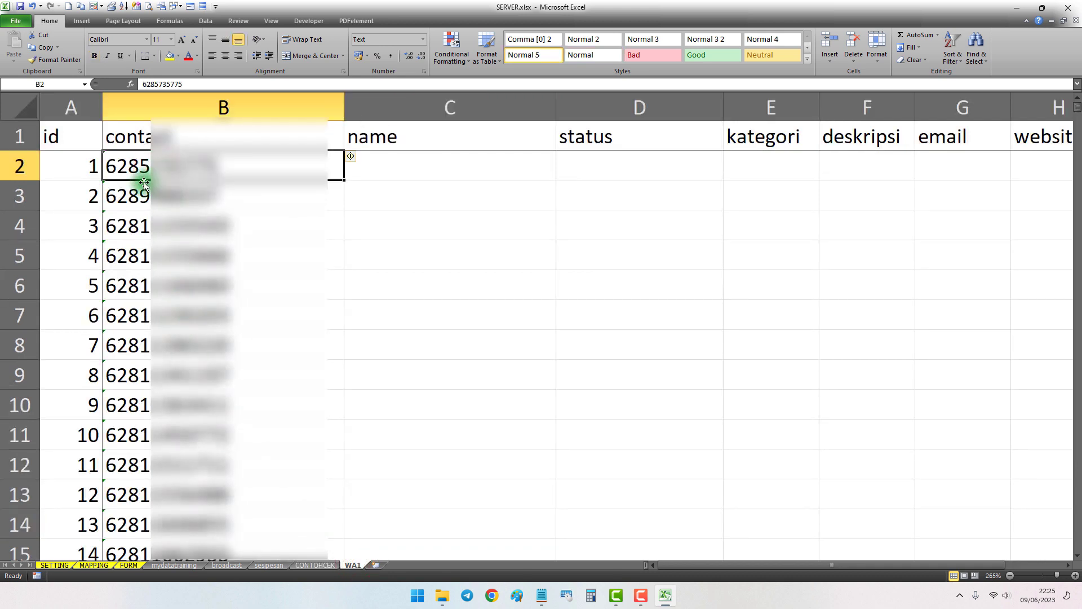
click(70, 168)
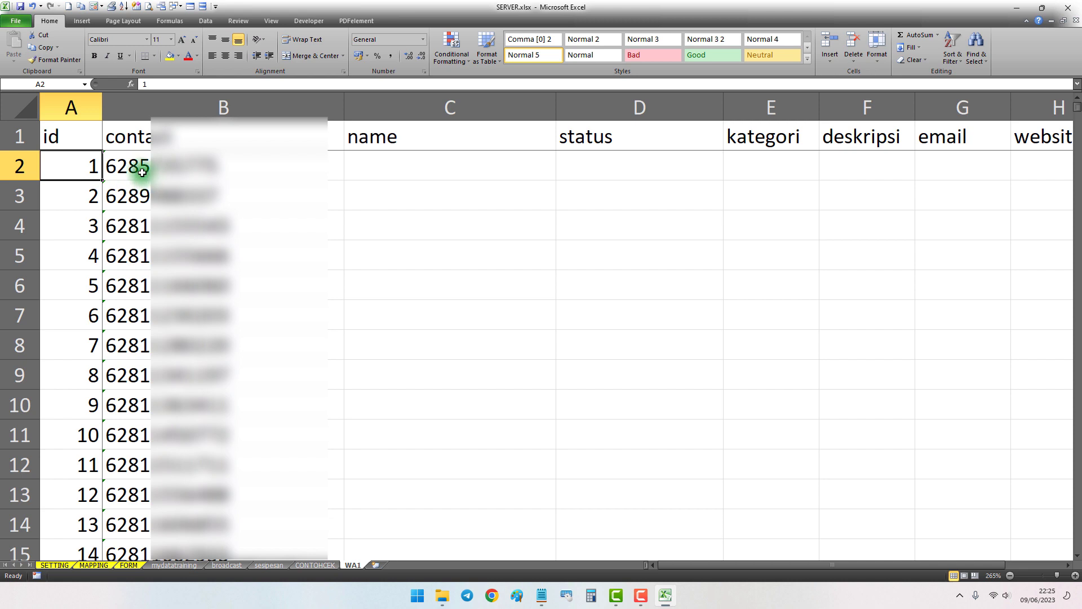
Examine the WA1 sheet's contact numbers from the first entry through the last filled row
click(131, 169)
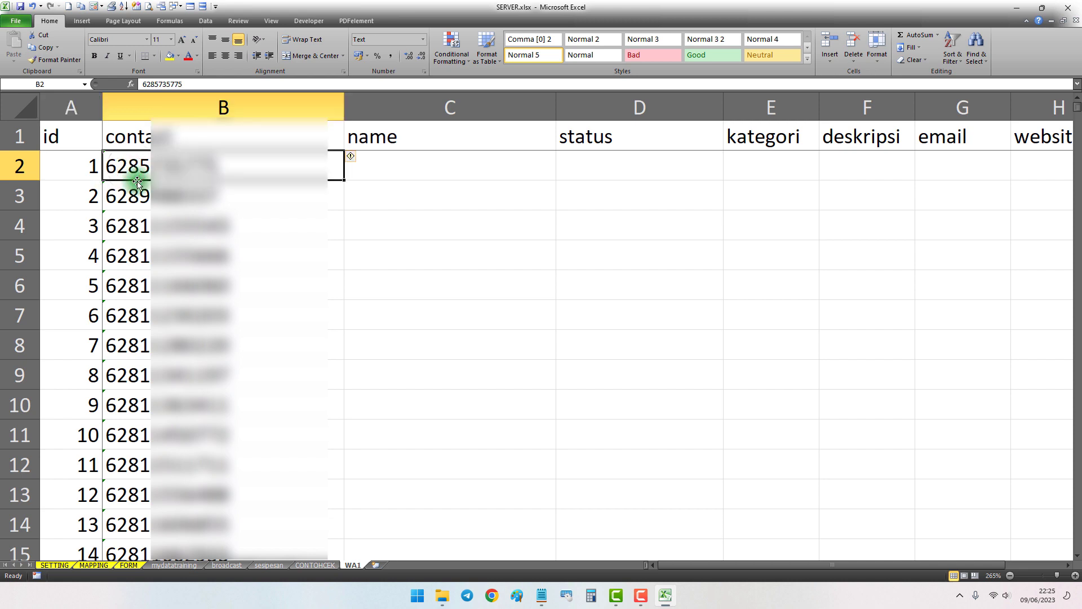
drag(1078, 115, 1077, 530)
scroll(596, 421, down, 20)
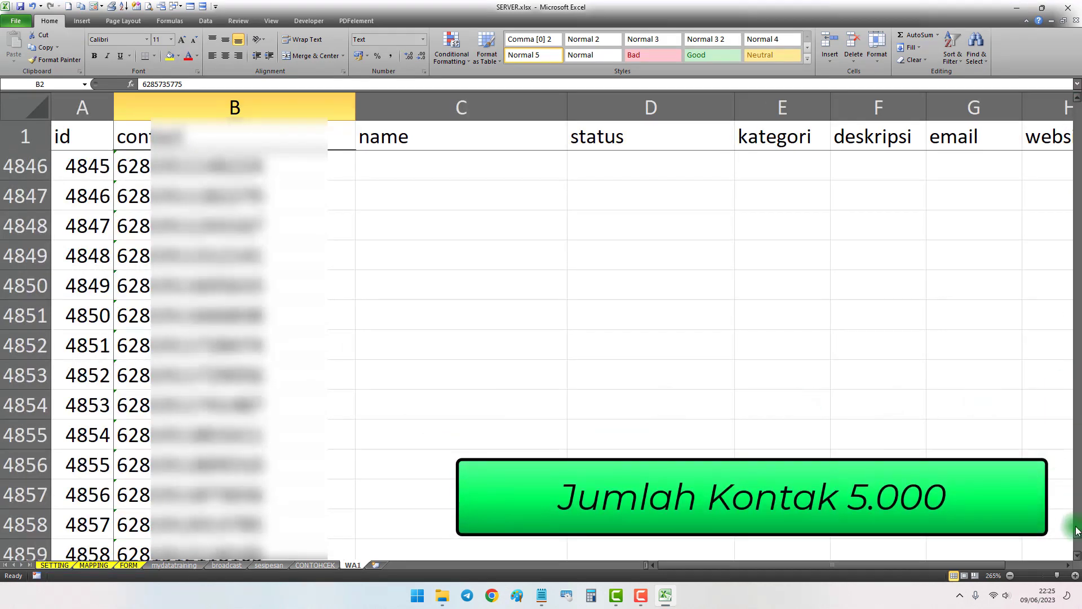
scroll(1054, 471, down, 20)
scroll(280, 442, down, 3)
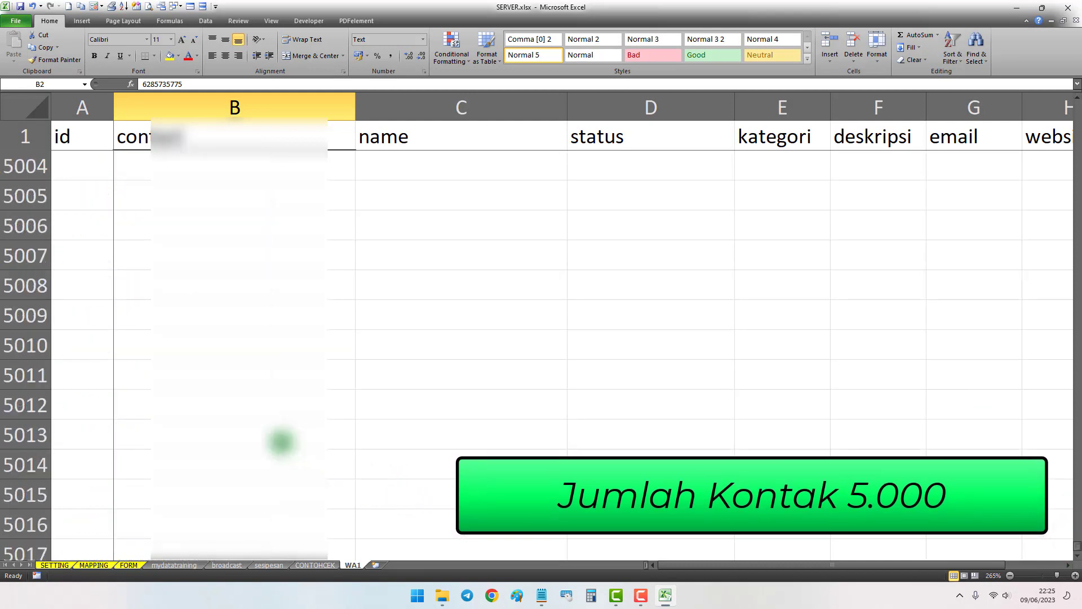
scroll(150, 367, up, 3)
click(88, 345)
click(159, 354)
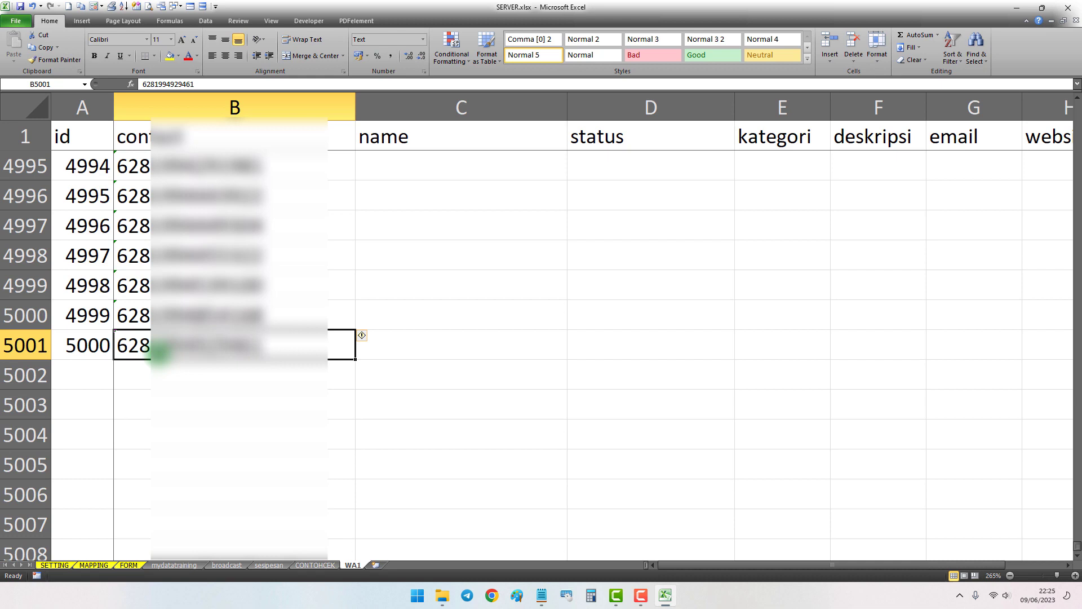
Return to the first contact in the WA1 sheet and look through the opening rows of numbers
key(ctrl+Up)
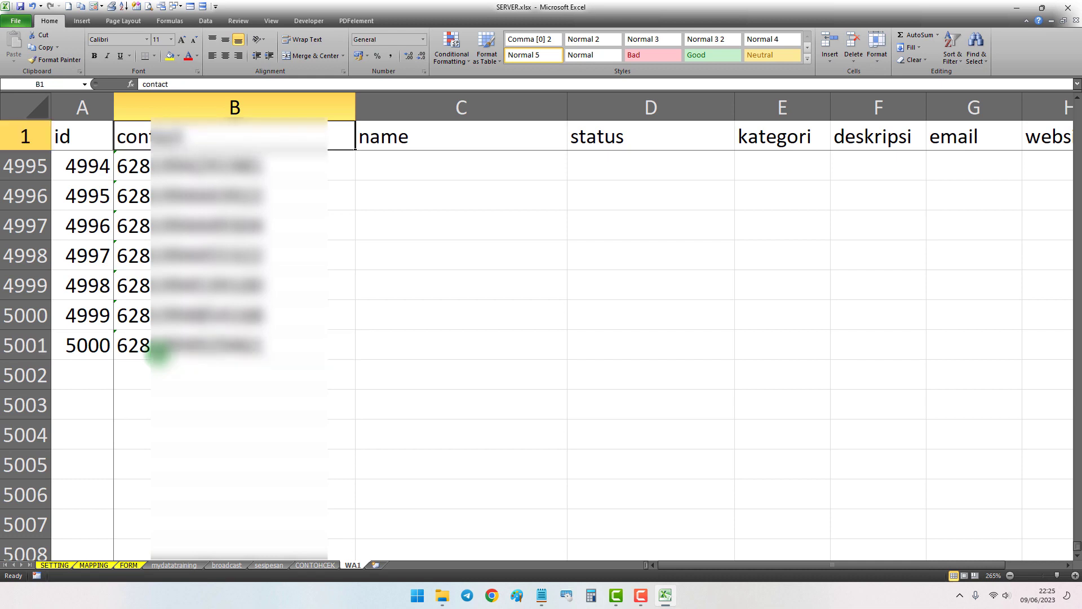
key(Down)
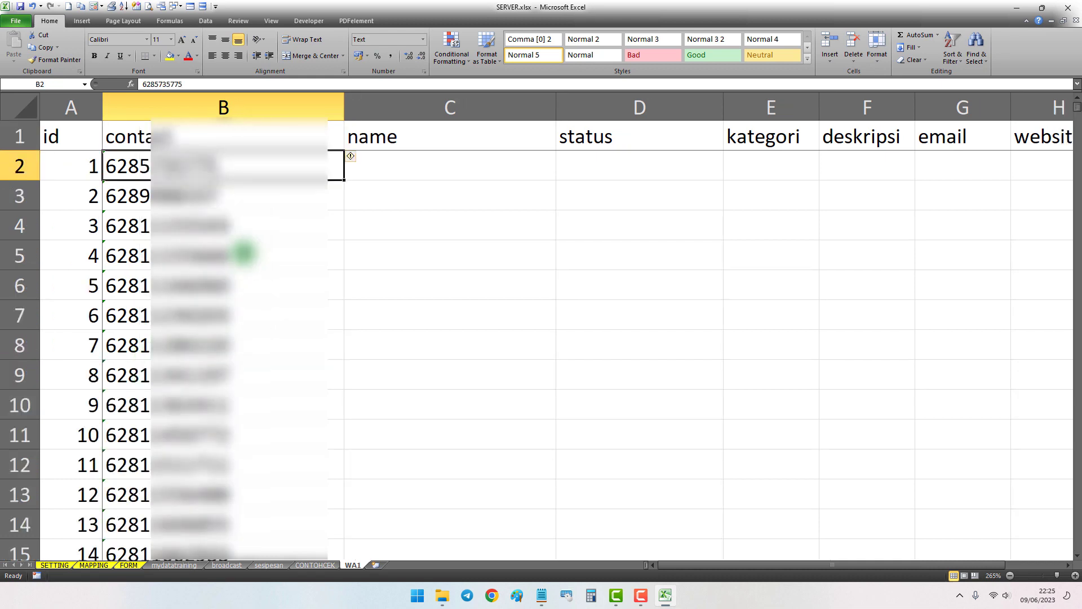
scroll(160, 251, down, 6)
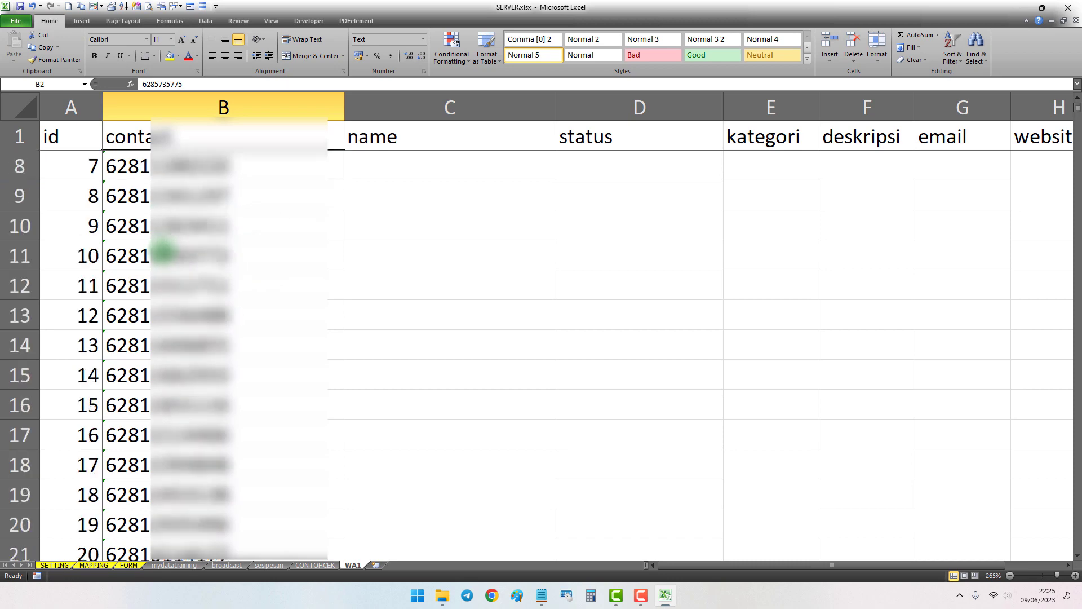
scroll(160, 285, down, 14)
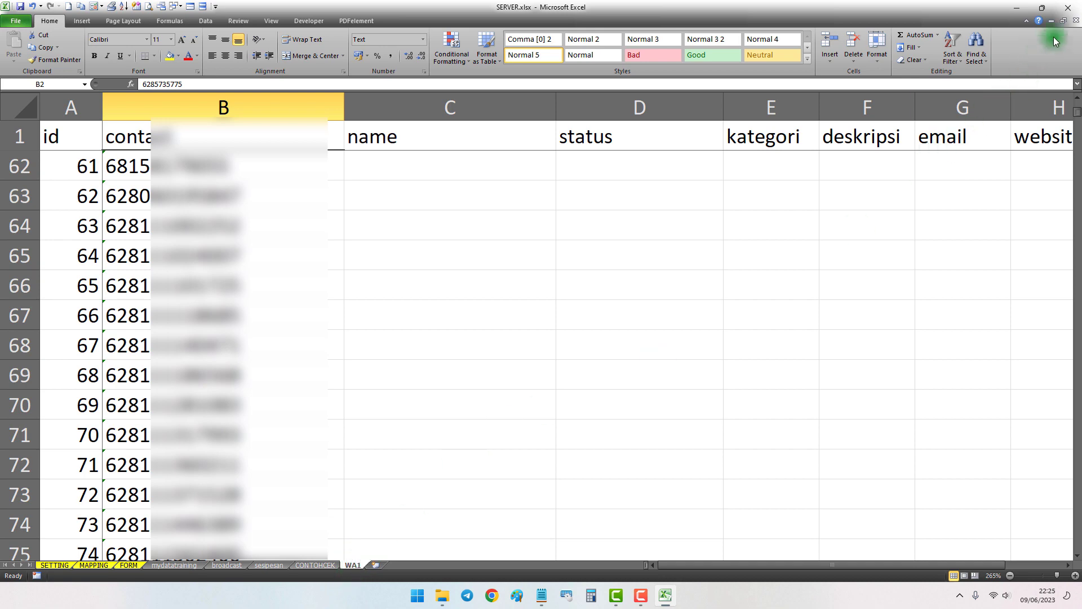
Close the SERVER.xlsx workbook and launch DewaAuto.exe from the MasterDewaAuto-DW10.8.3 folder
click(1078, 7)
click(422, 389)
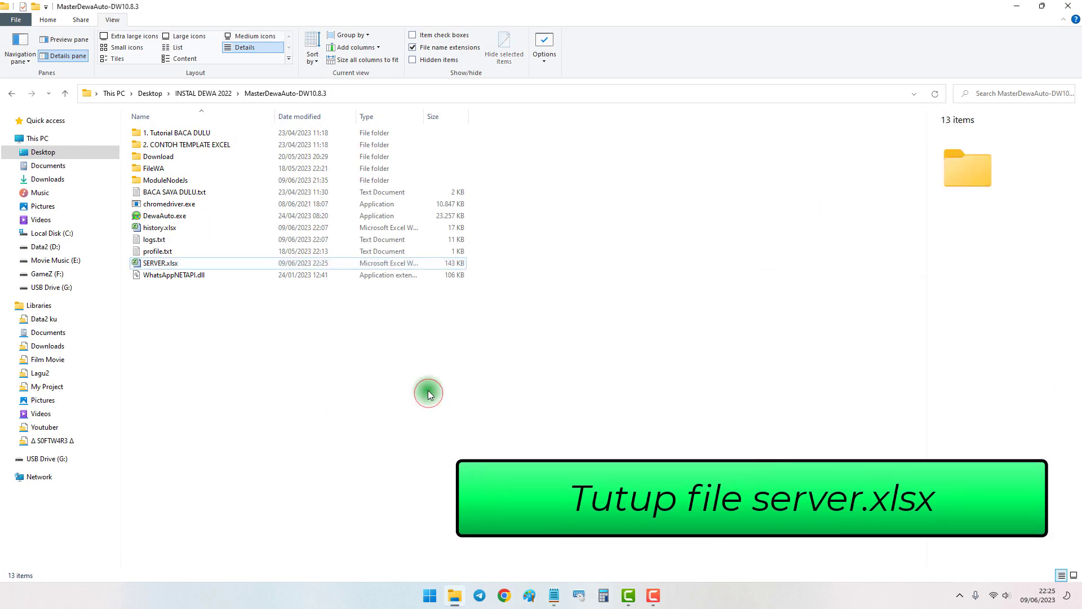
click(185, 221)
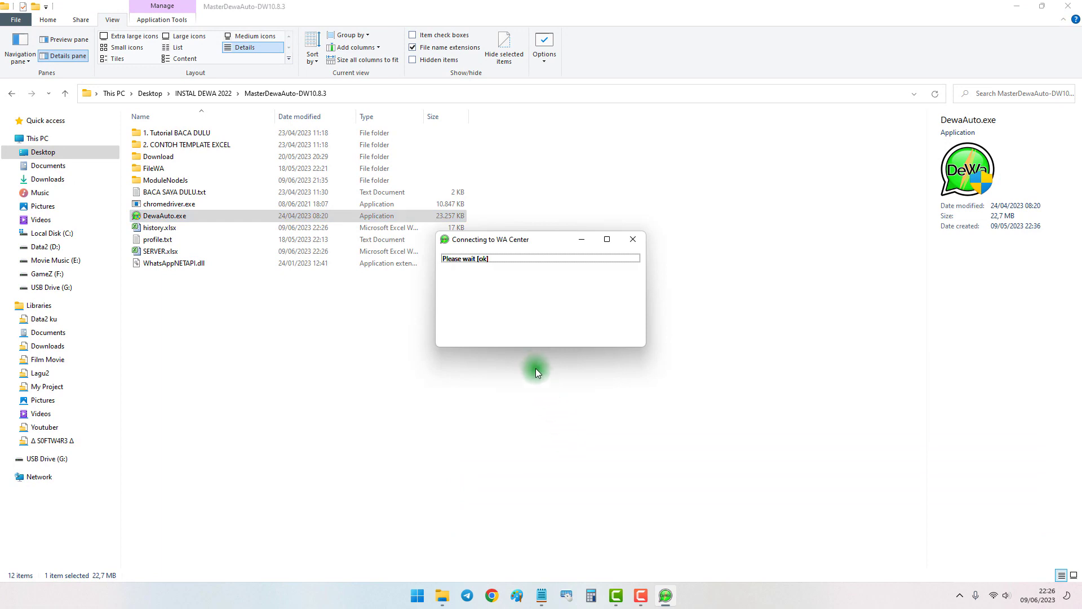
Bring up the Notepad notes and read the instruction on entering Grab Contact and choosing the table name
click(542, 596)
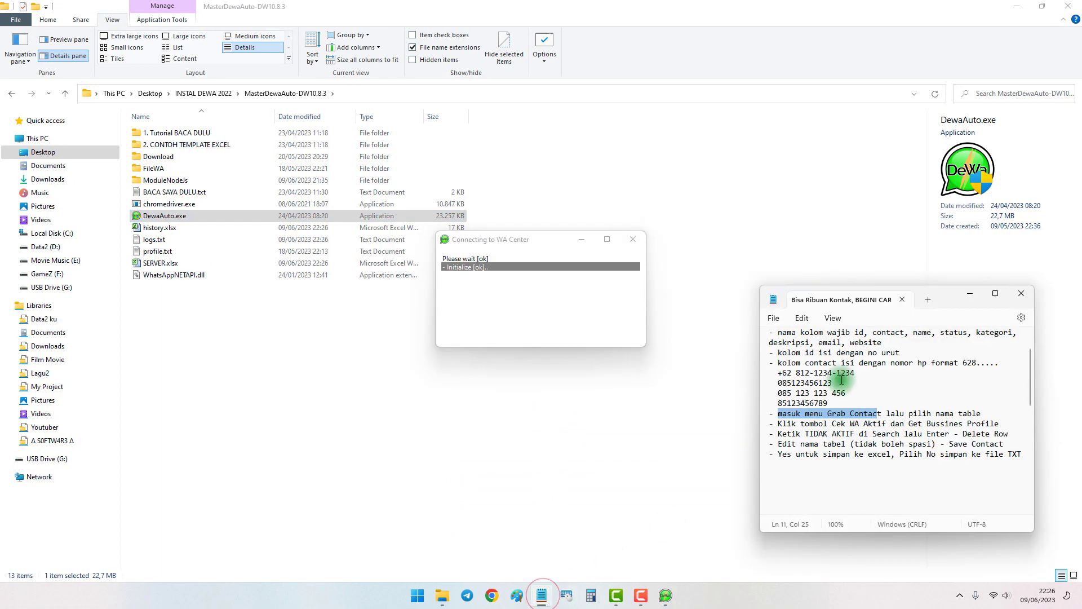
click(788, 414)
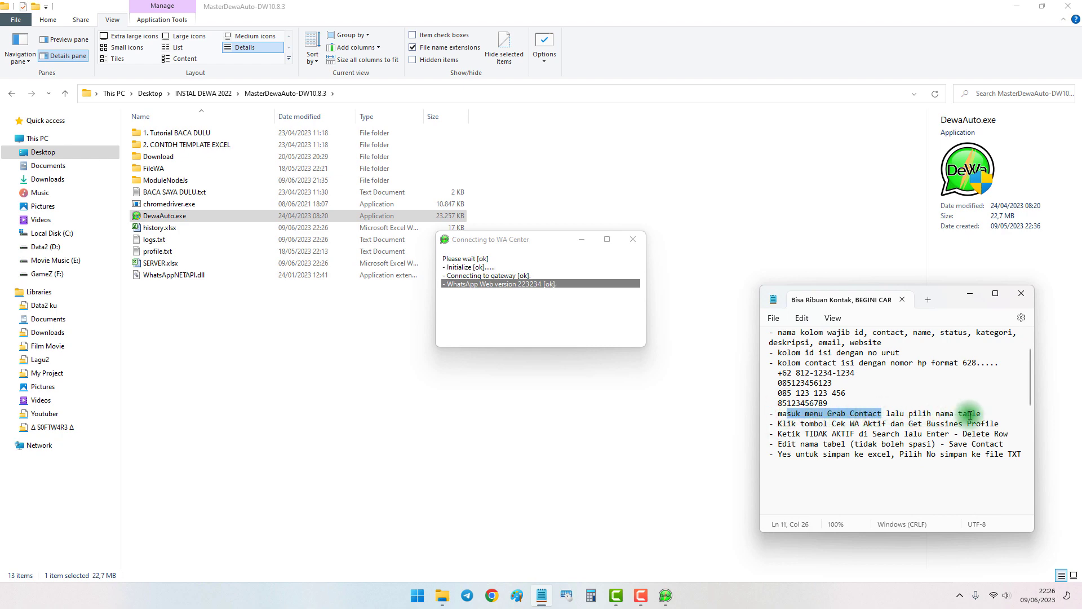
drag(947, 414, 987, 415)
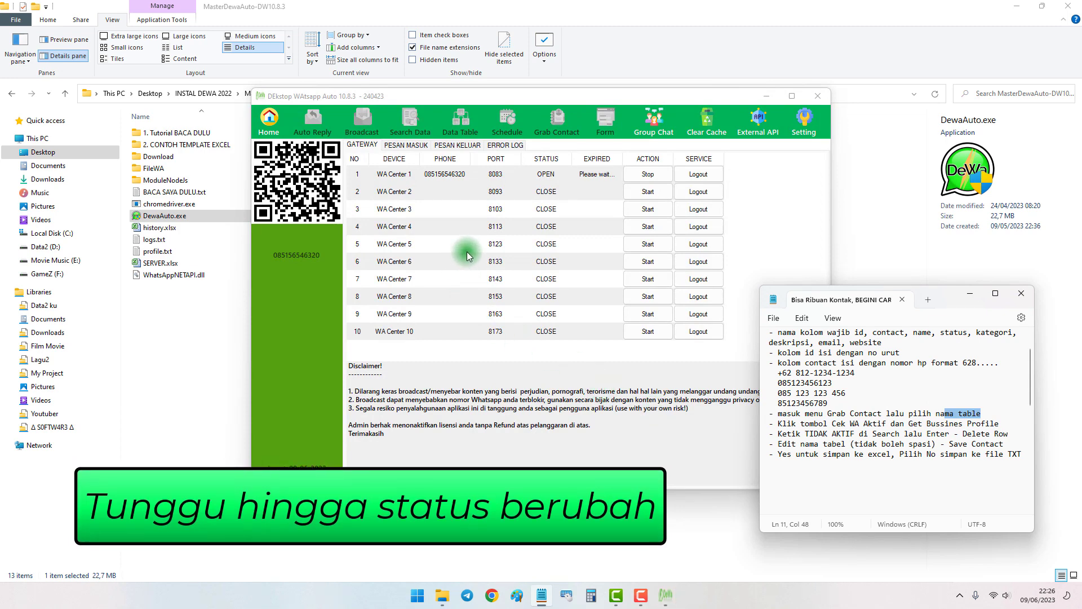
Select the WA Center 1 device, move the Dewa window beside the notes, and open Grab Contact
click(496, 174)
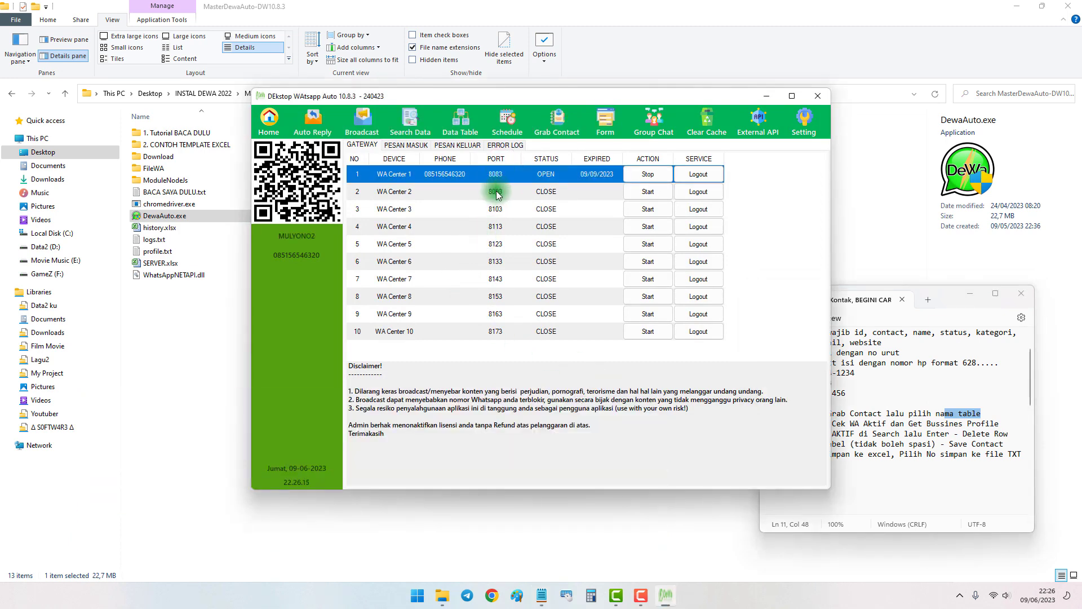
drag(586, 97, 502, 150)
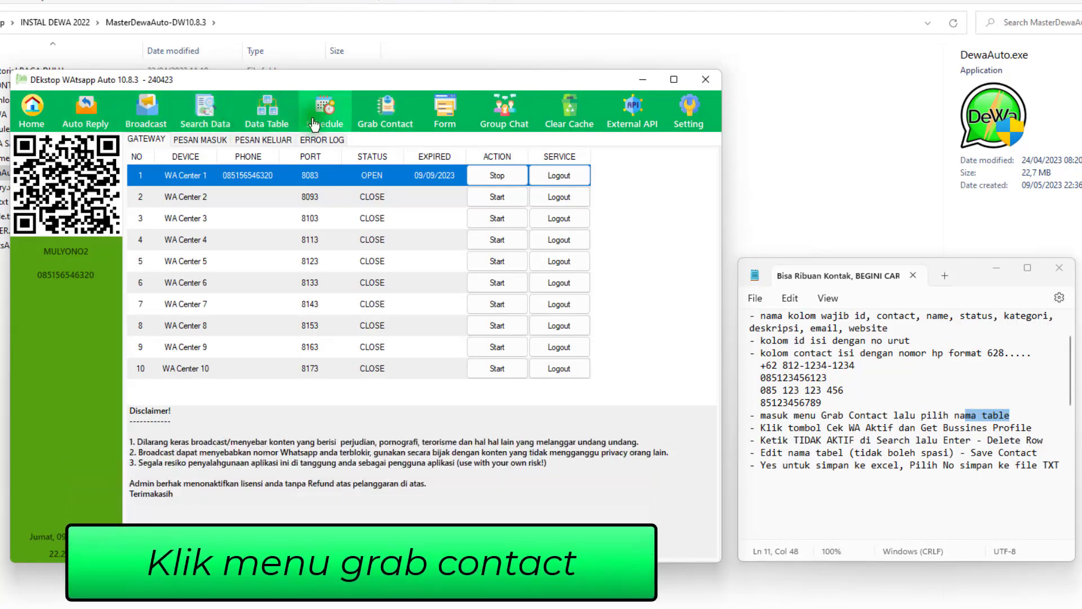
click(390, 116)
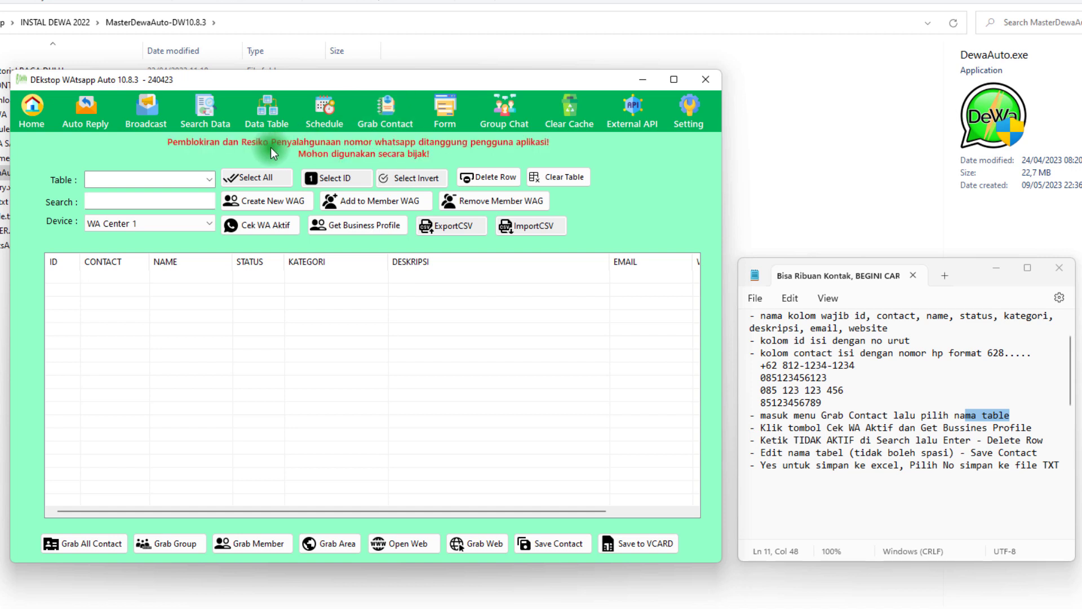
Review the required column names in the notes and load the wa1 table into Grab Contact
click(210, 180)
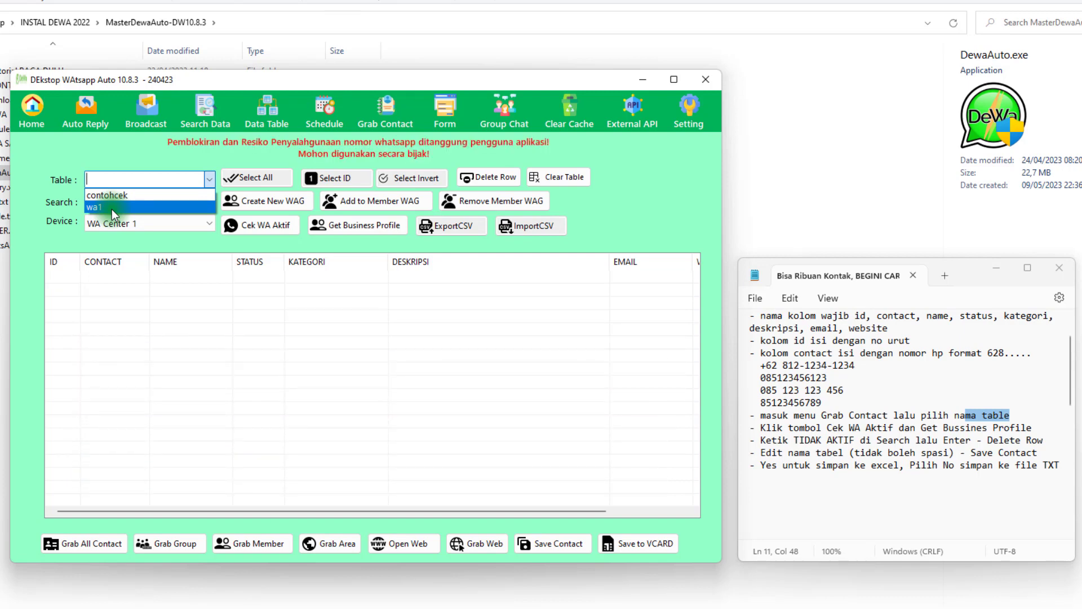
click(195, 301)
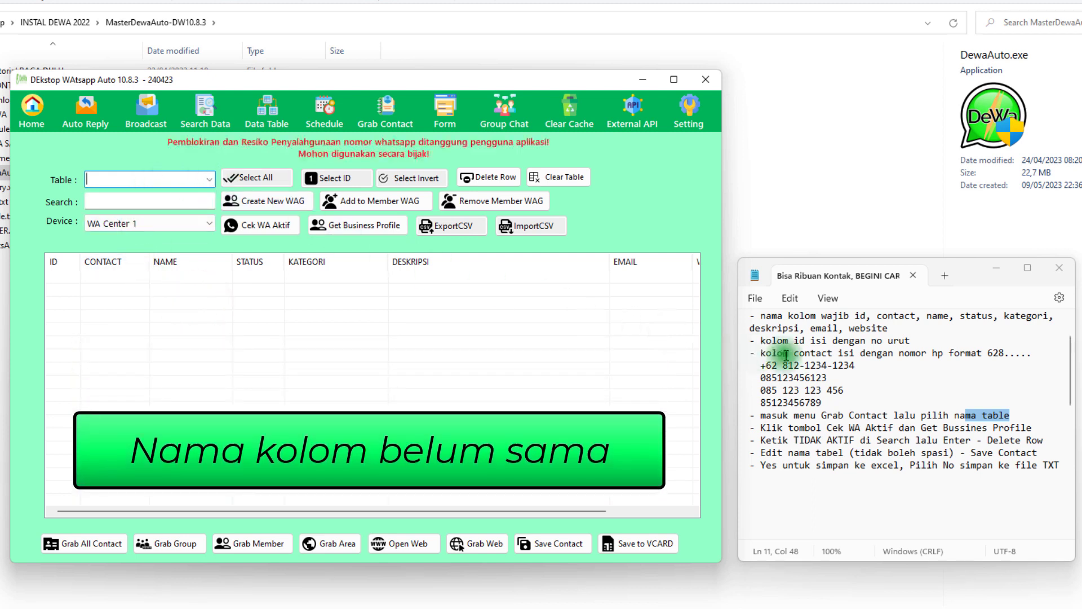
click(838, 353)
scroll(850, 357, up, 1)
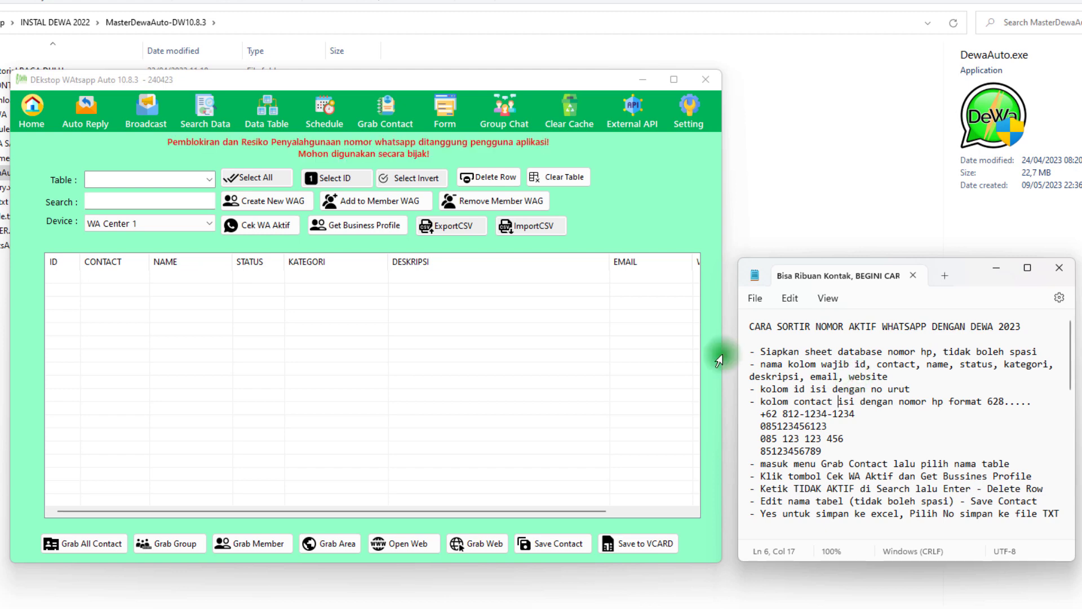
click(208, 179)
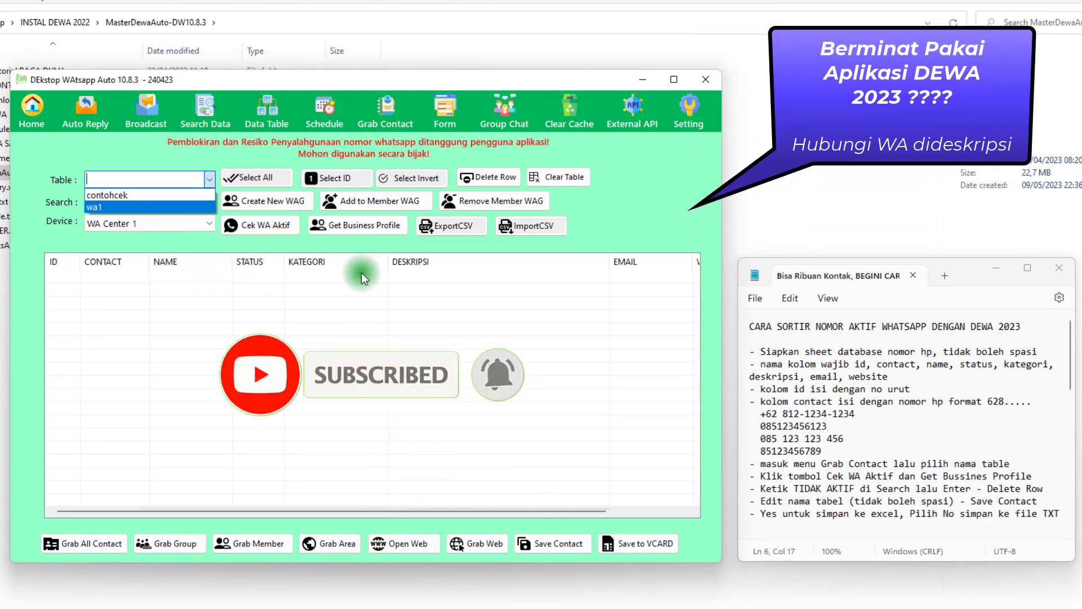
click(120, 208)
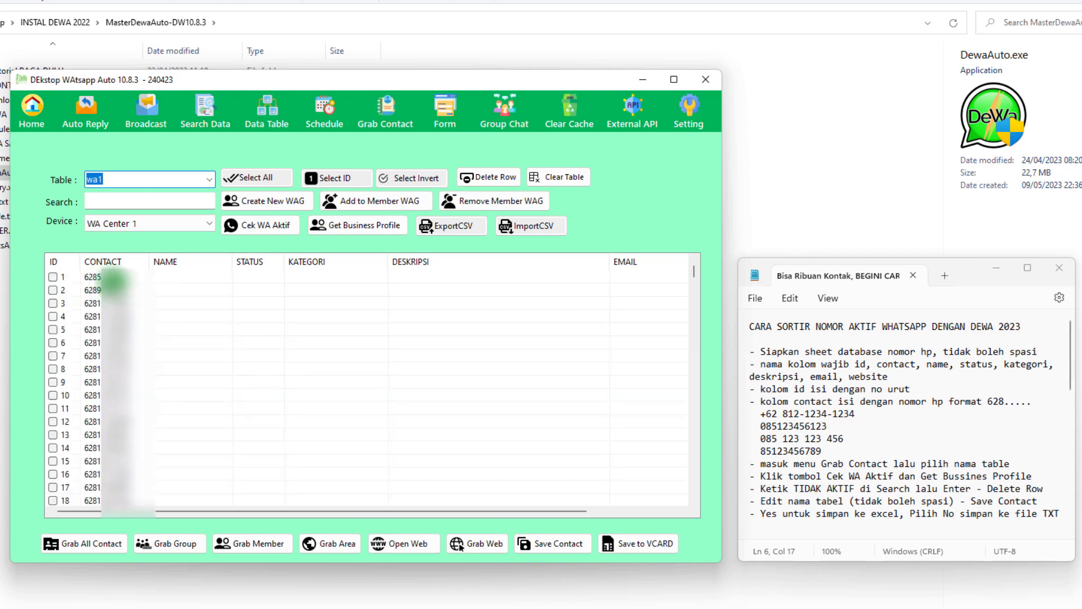
Look through the loaded wa1 contact list down to the last ID and return to its start
click(119, 289)
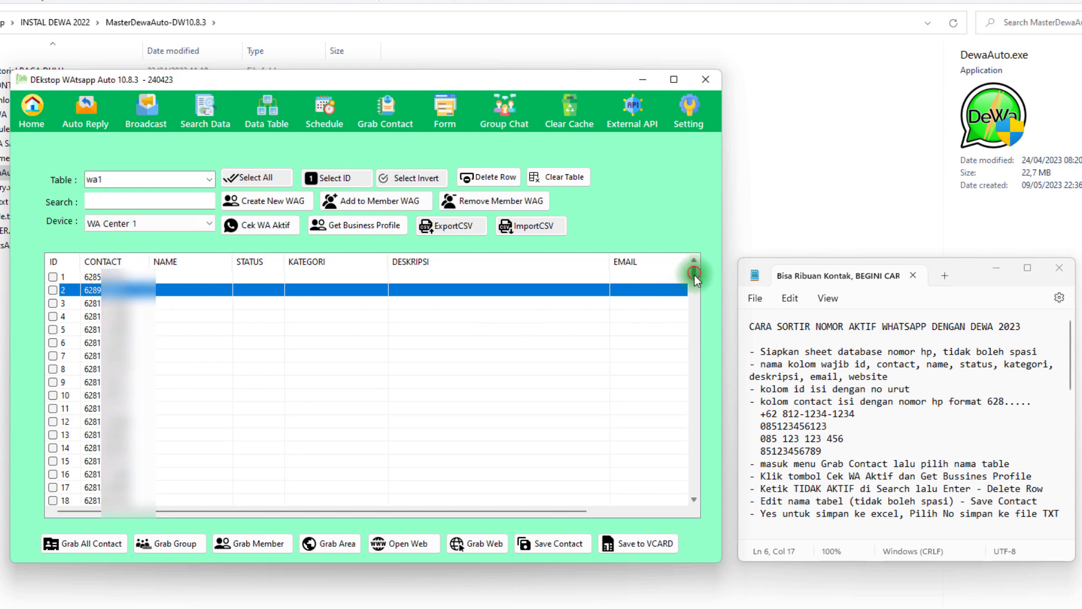
drag(694, 275, 691, 500)
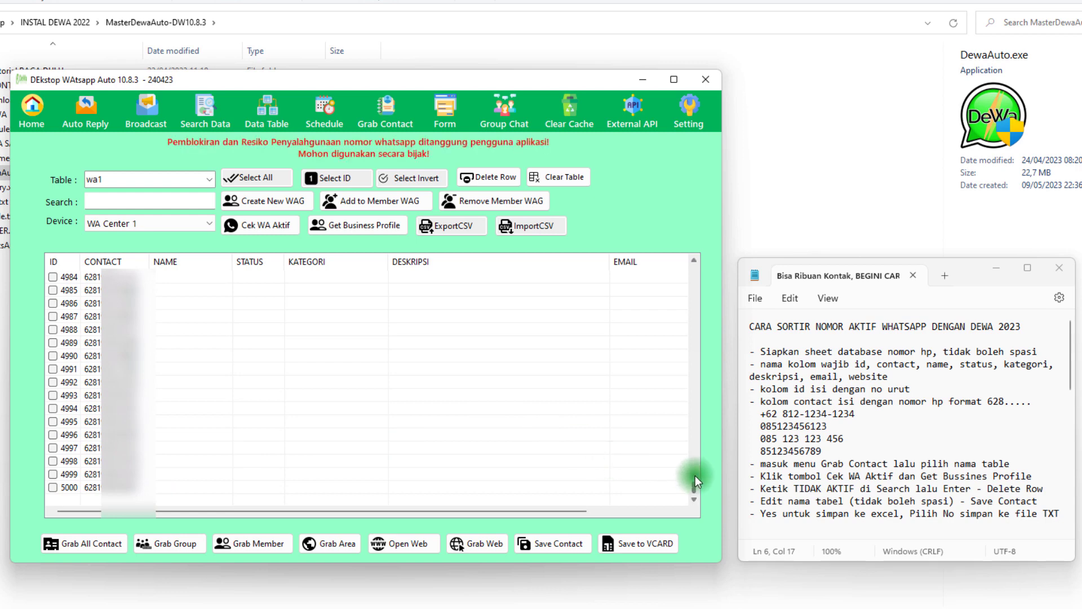
drag(695, 481, 705, 265)
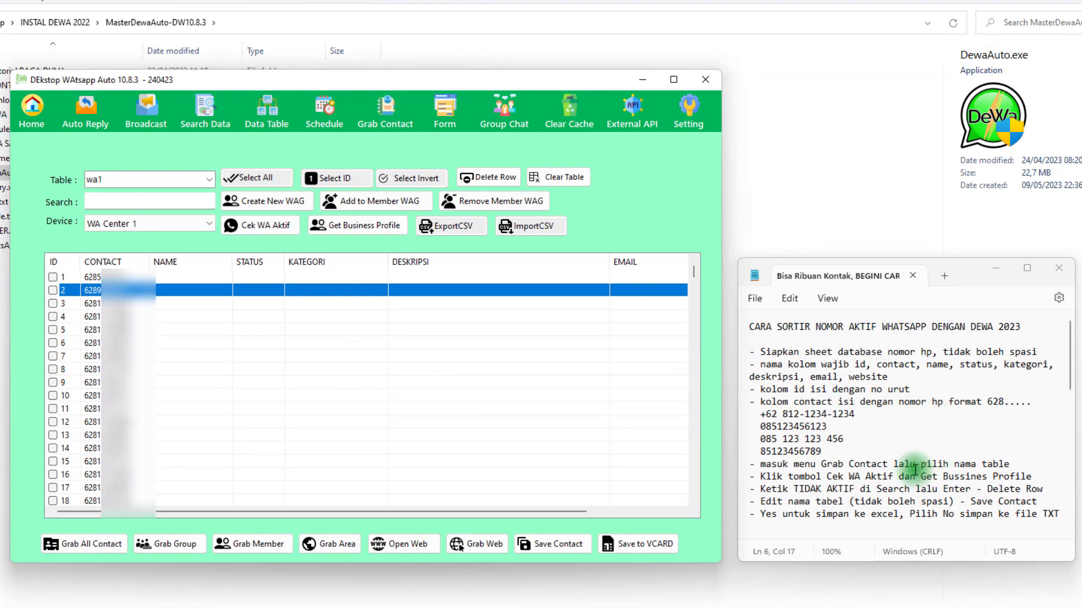
Read the notes' line on Cek WA Aktif and Get Bussines Profile and locate both functions above the contact list
drag(757, 475, 969, 477)
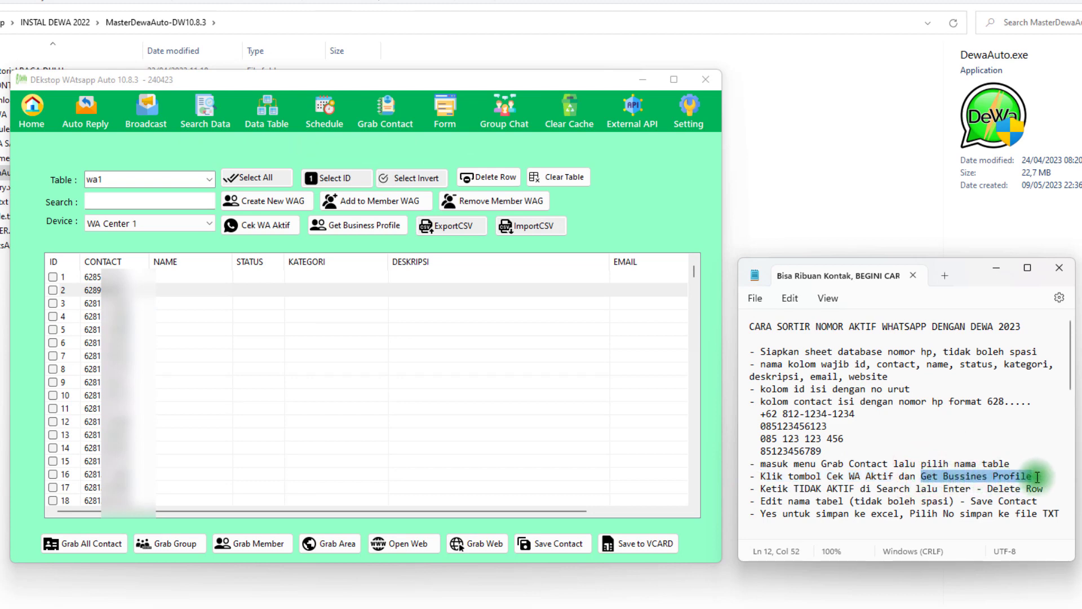
click(149, 276)
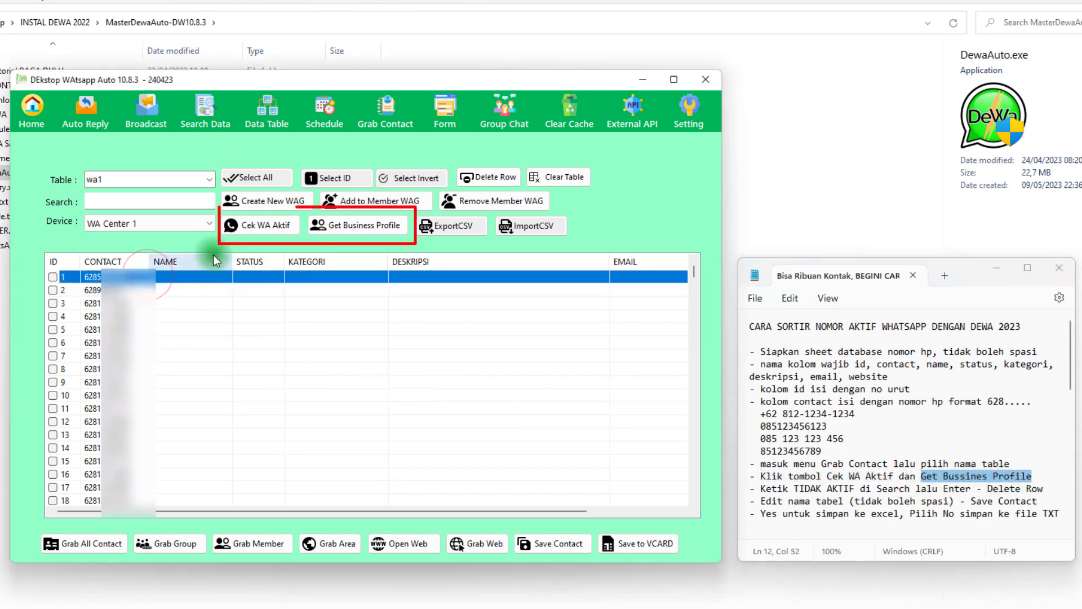
click(334, 232)
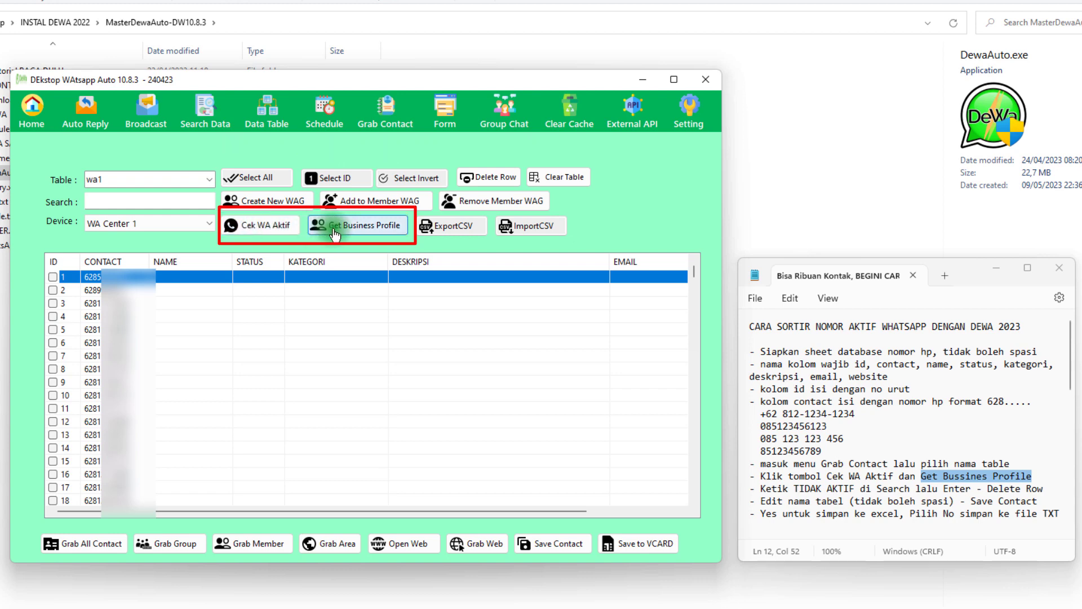
click(263, 232)
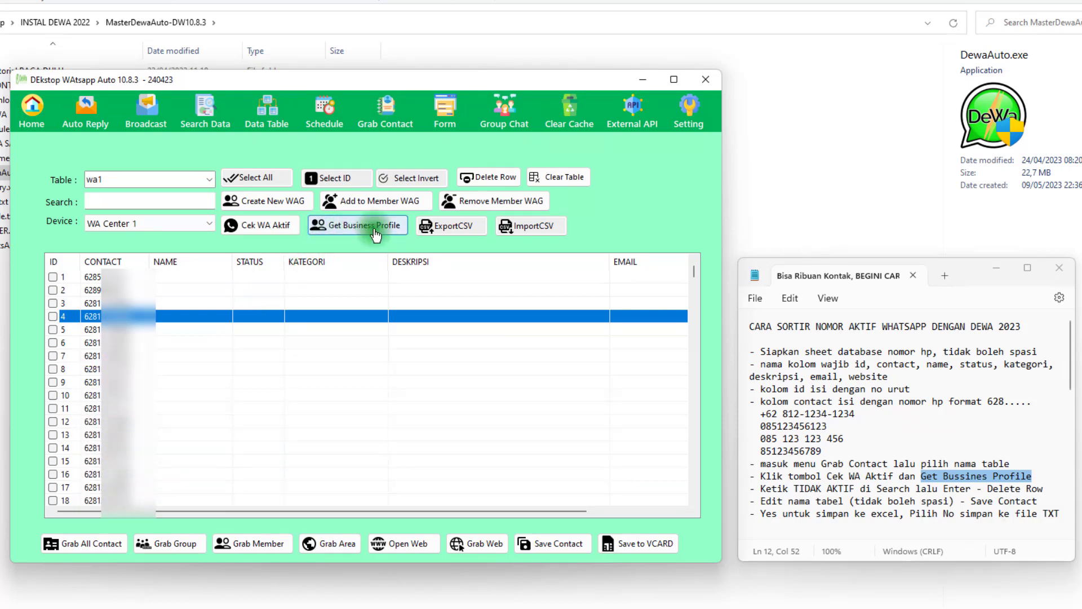
click(369, 290)
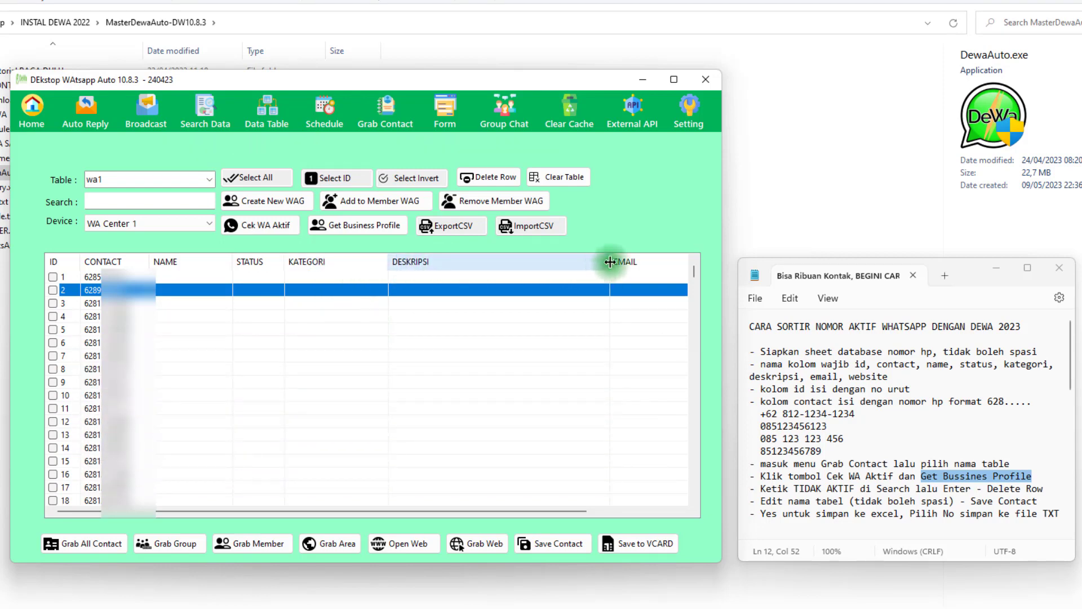
Narrow the DESKRIPSI, EMAIL and WEBSITE columns so every column fits in the contact list
drag(610, 261, 354, 258)
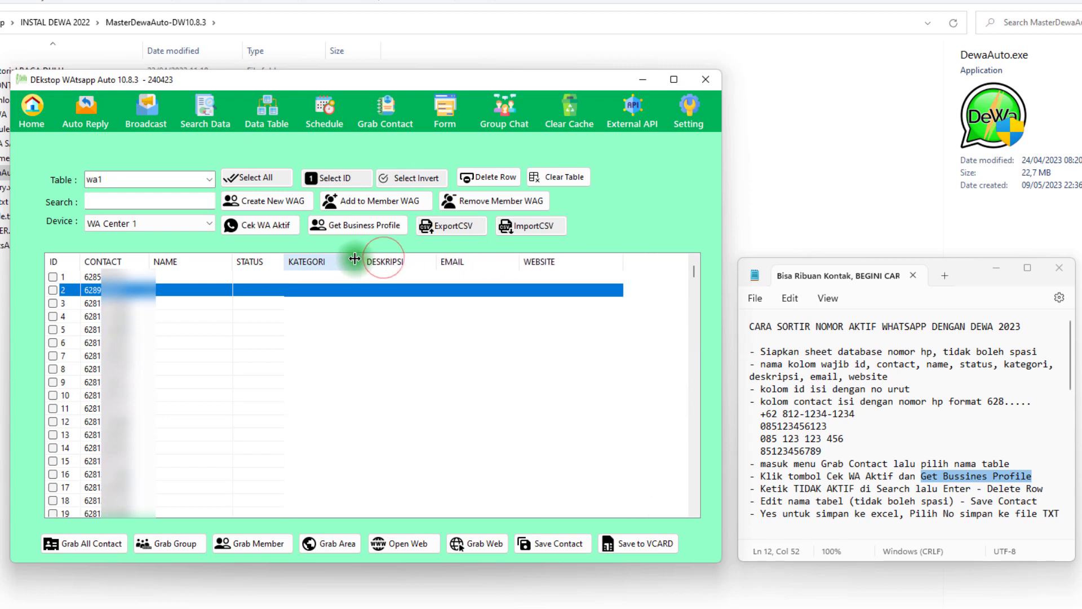
drag(518, 261, 488, 261)
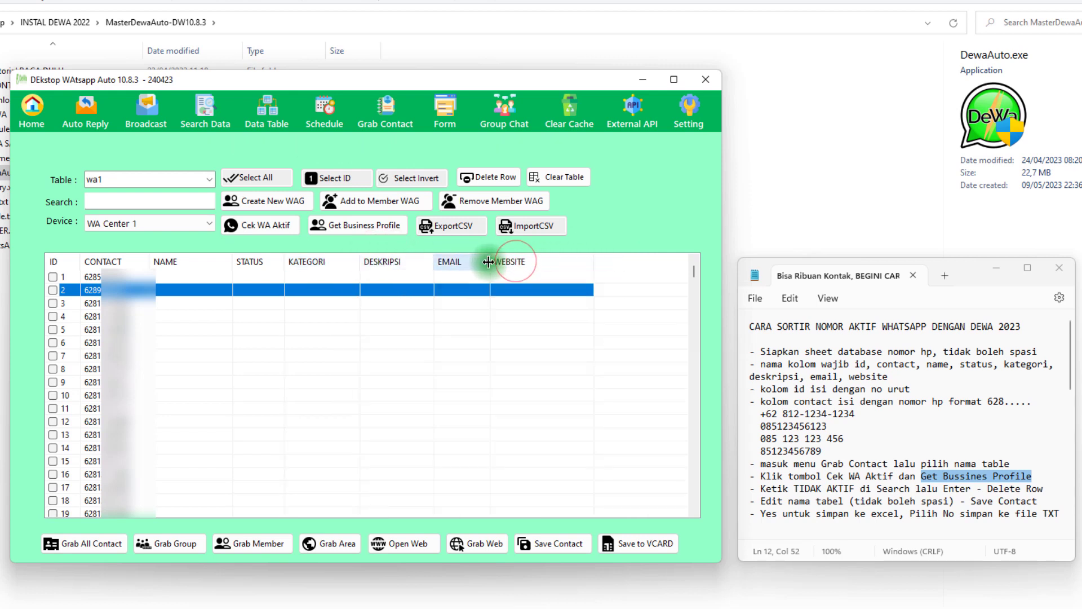
drag(593, 262, 582, 262)
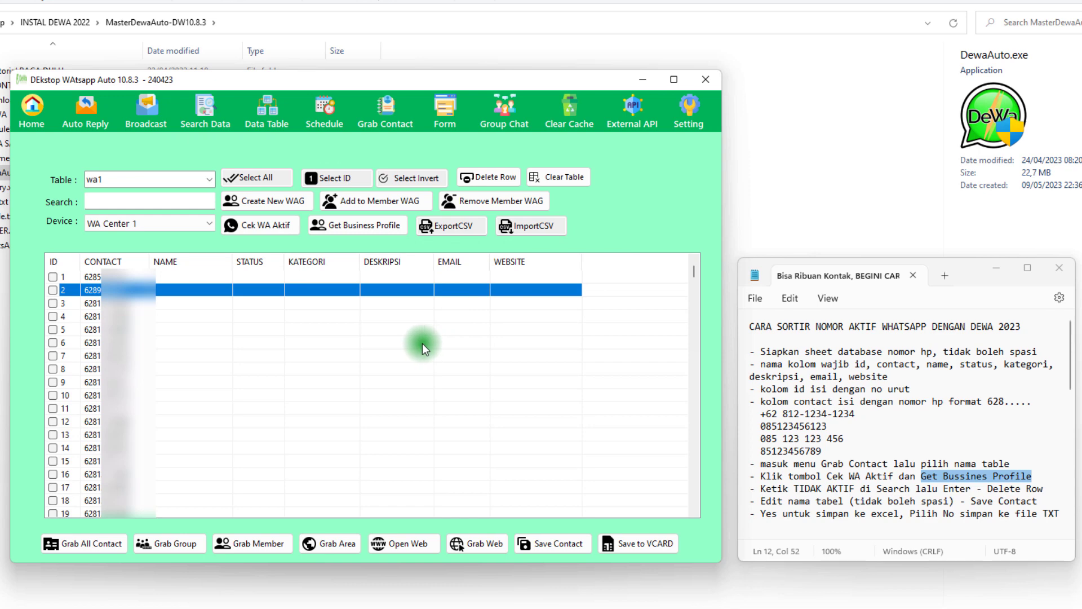
Reread the Cek WA Aktif and Get Bussines Profile instruction in the notes and check the start of the contact list
click(370, 370)
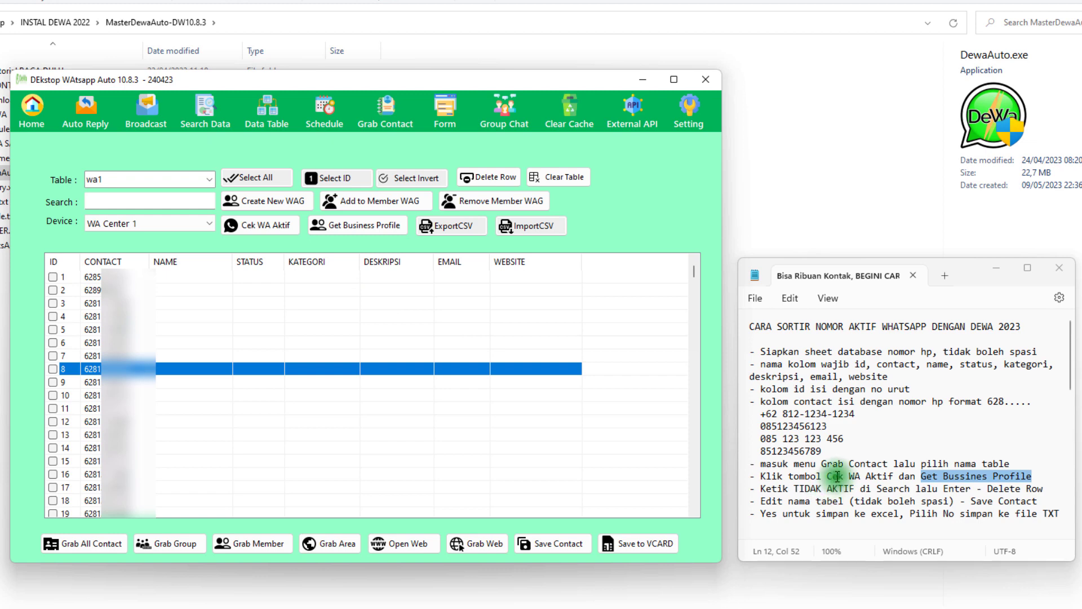
drag(827, 476, 1032, 477)
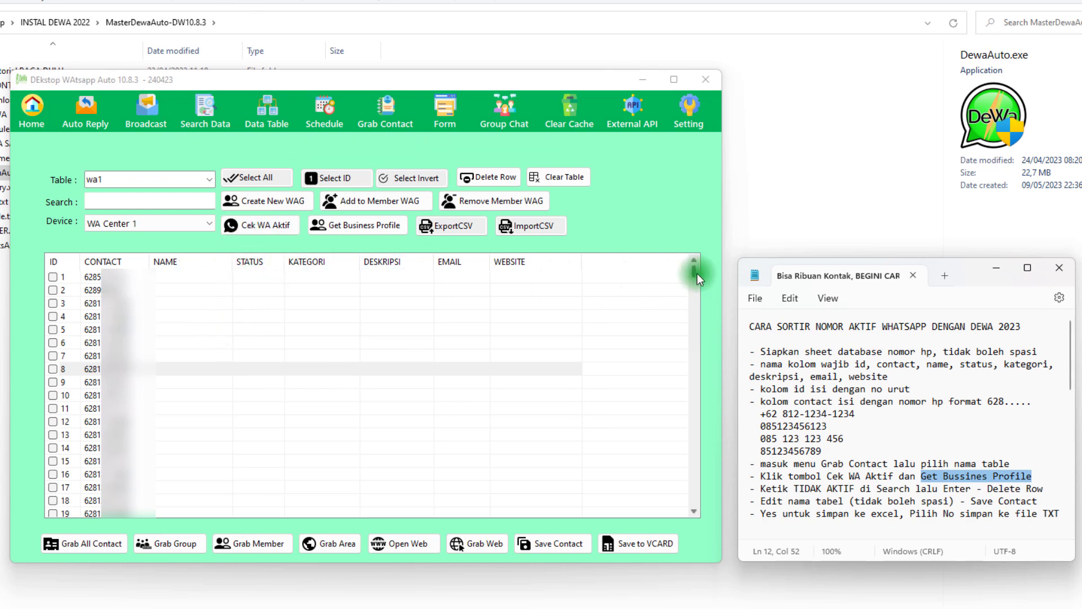
mouse_move(695, 273)
mouse_down()
mouse_move(693, 526)
mouse_move(704, 263)
mouse_up()
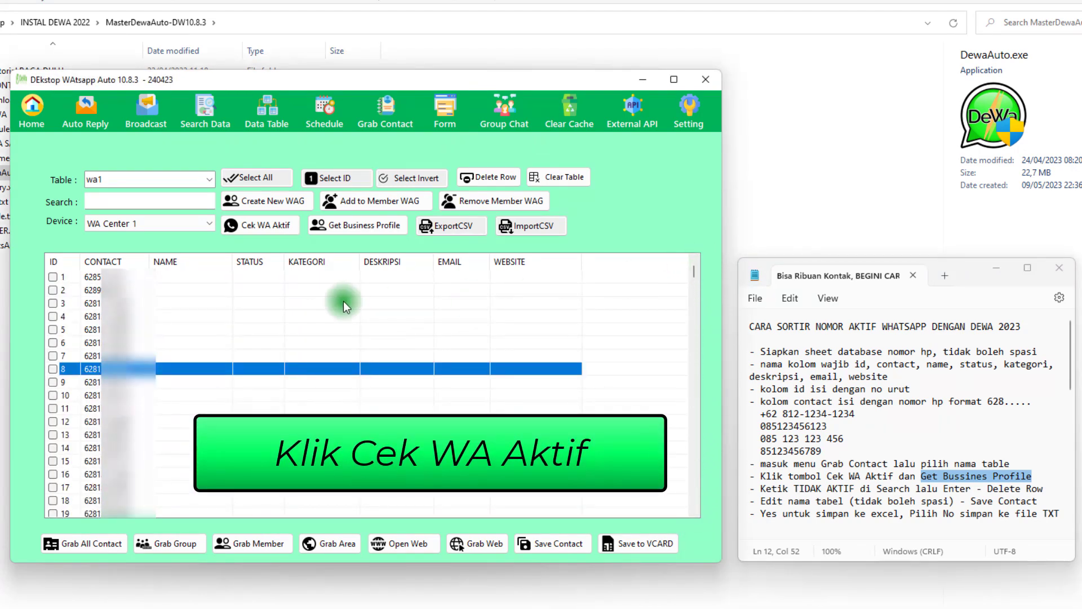
Run Cek WA Aktif on the wa1 contacts using the device WA Center 1
click(181, 276)
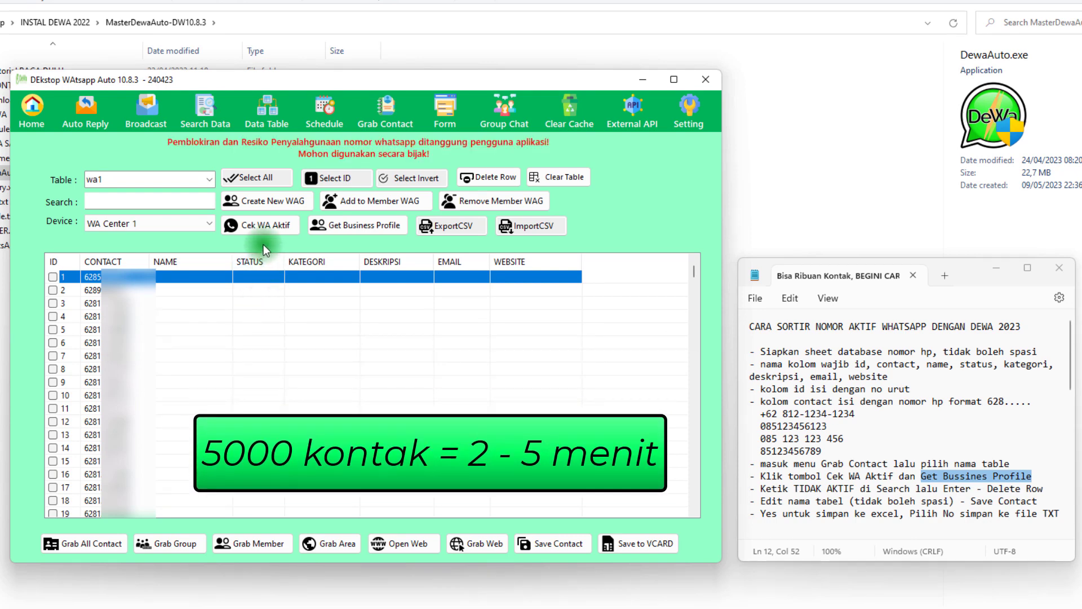
click(264, 228)
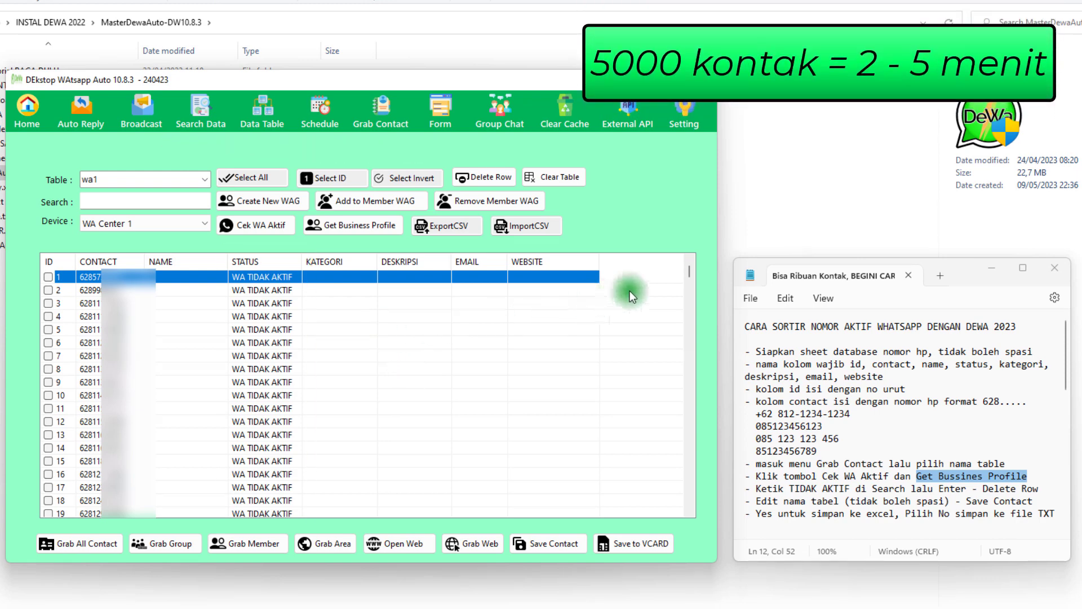
Look through the STATUS column of the wa1 contacts for WA AKTIF and WA TIDAK AKTIF entries and return to the start
drag(688, 272, 689, 282)
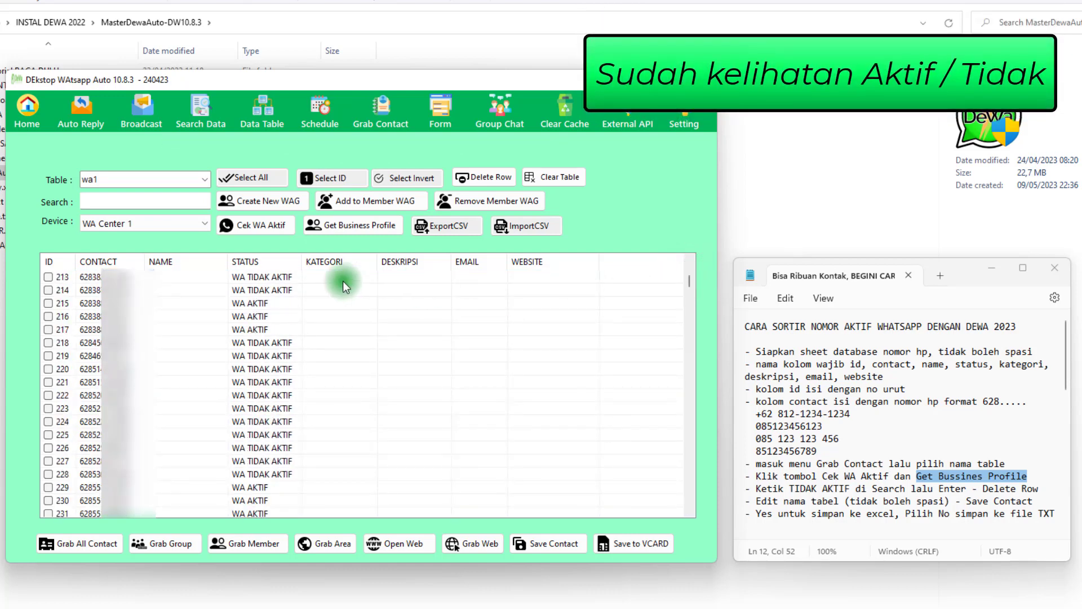
click(278, 290)
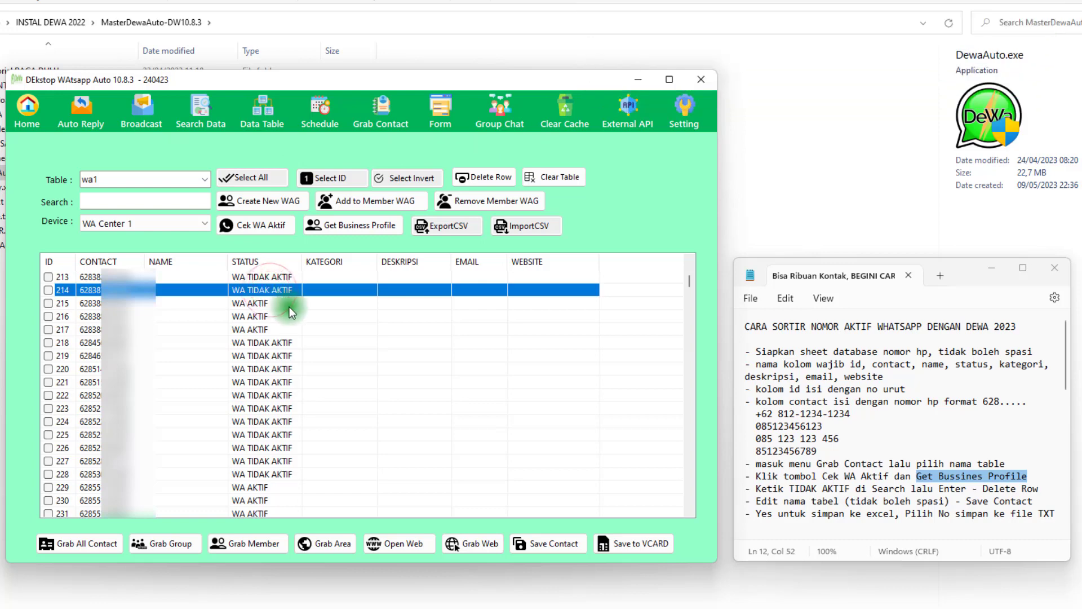
click(269, 329)
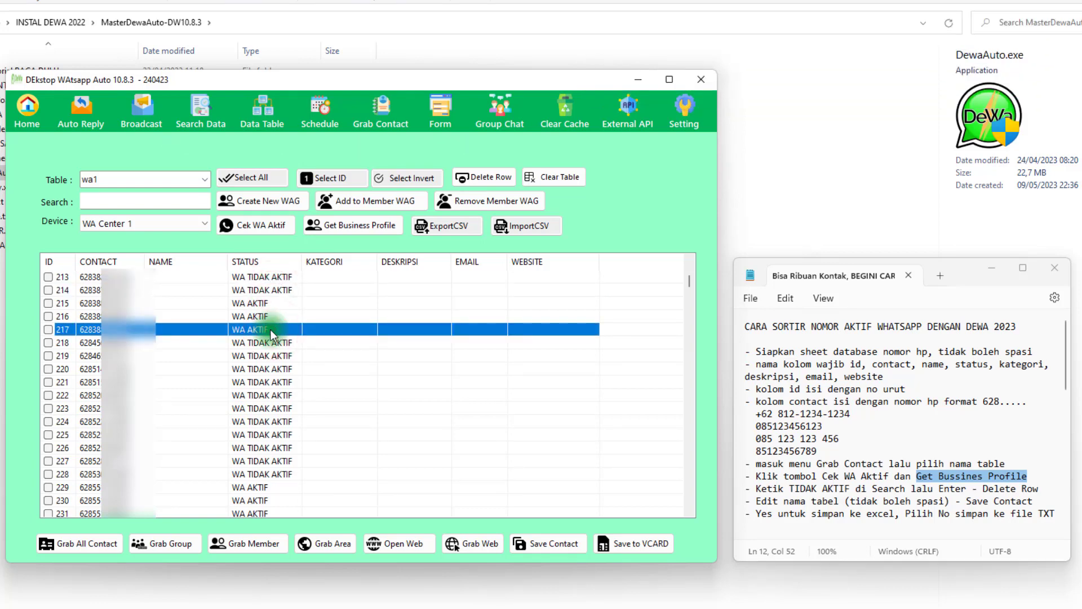
scroll(269, 329, down, 4)
scroll(270, 330, down, 20)
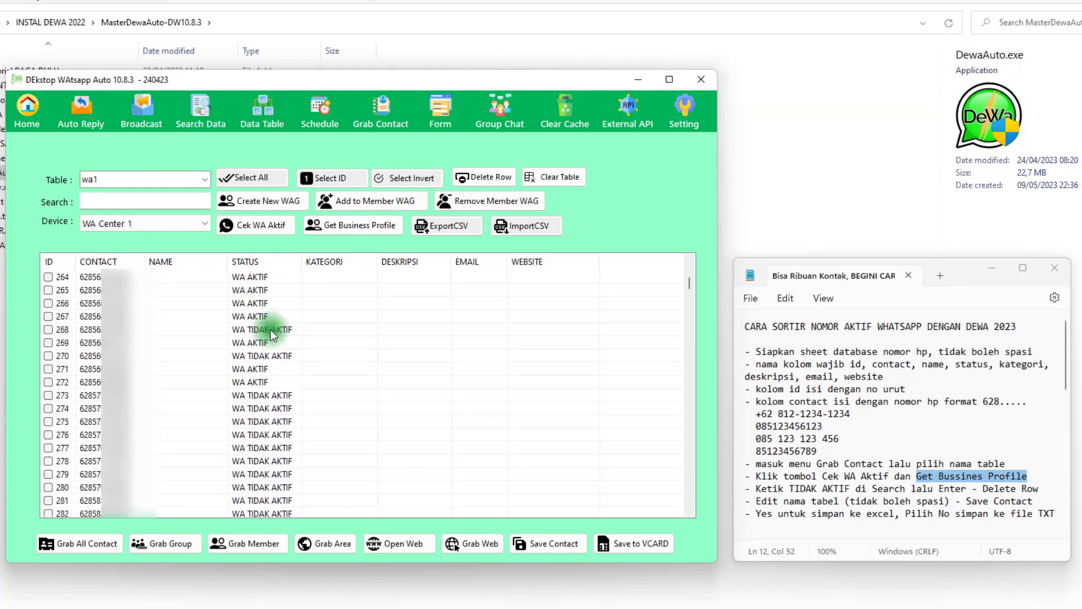
scroll(272, 329, down, 18)
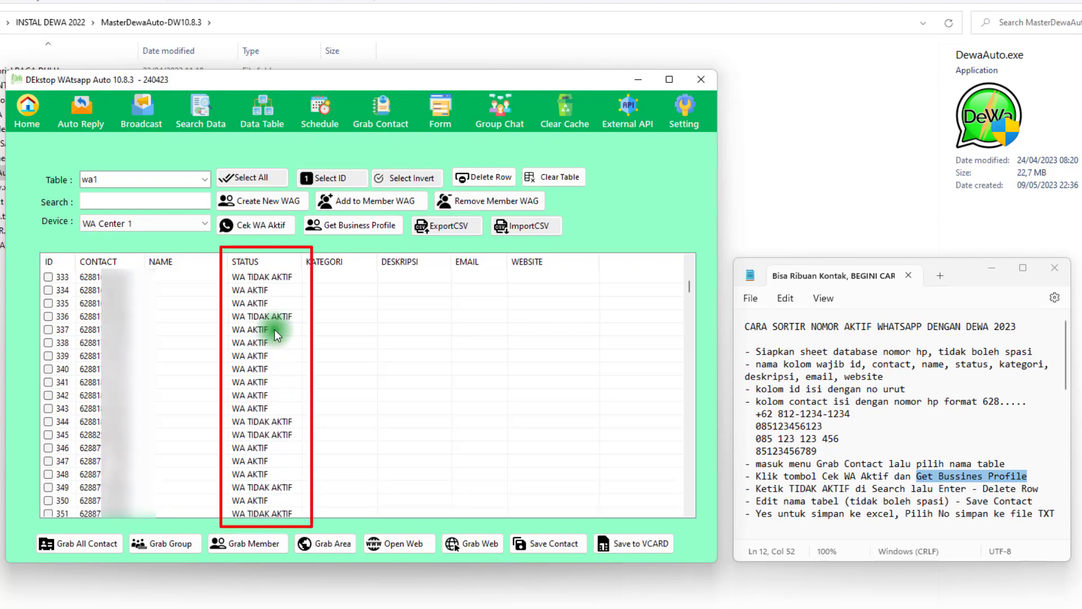
scroll(275, 329, down, 14)
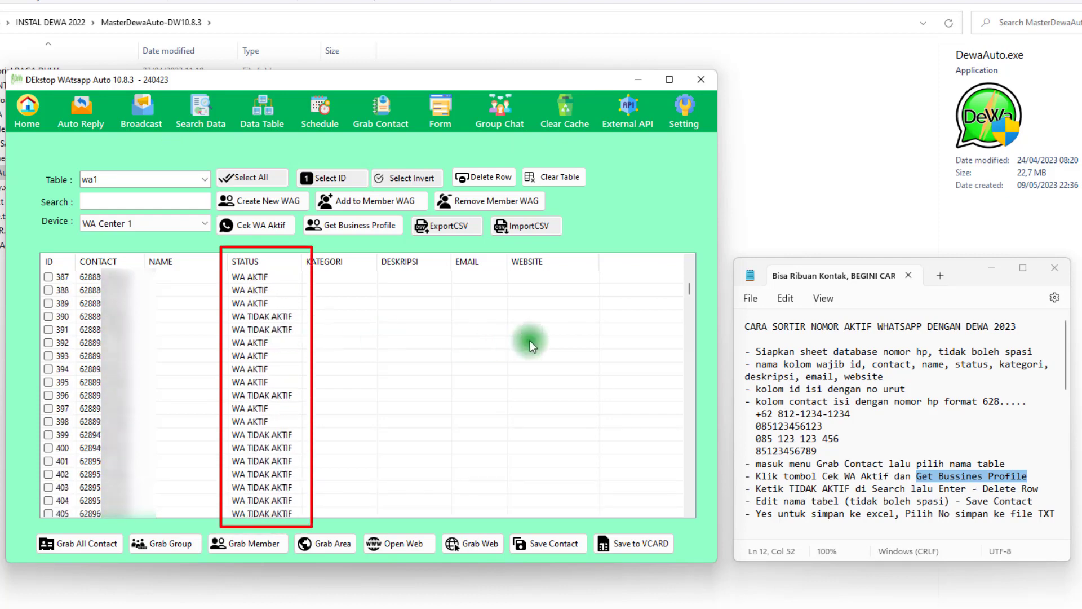
drag(688, 288, 680, 263)
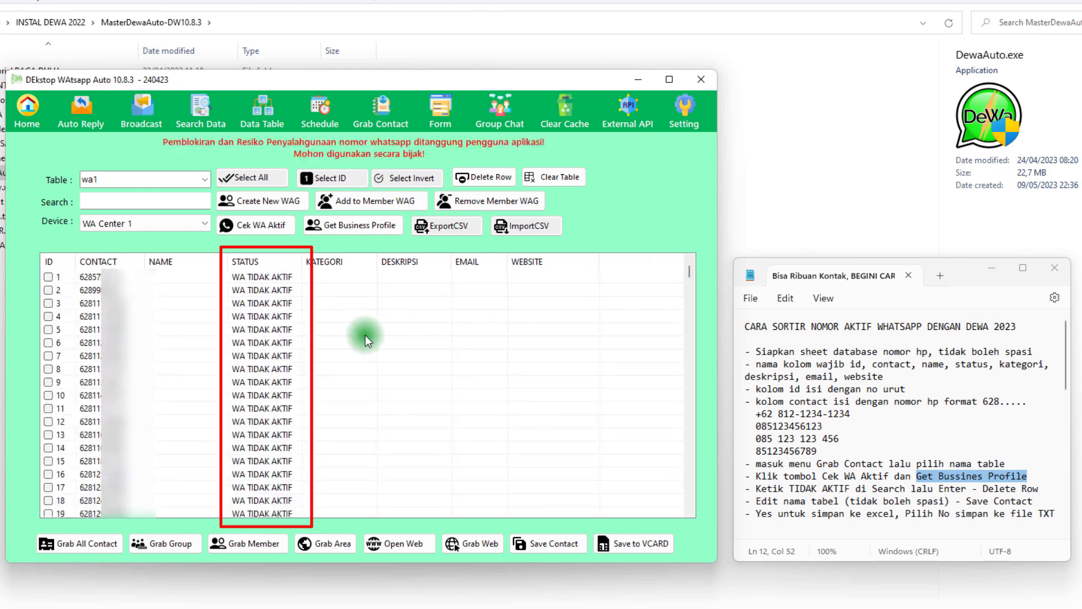
scroll(365, 335, down, 10)
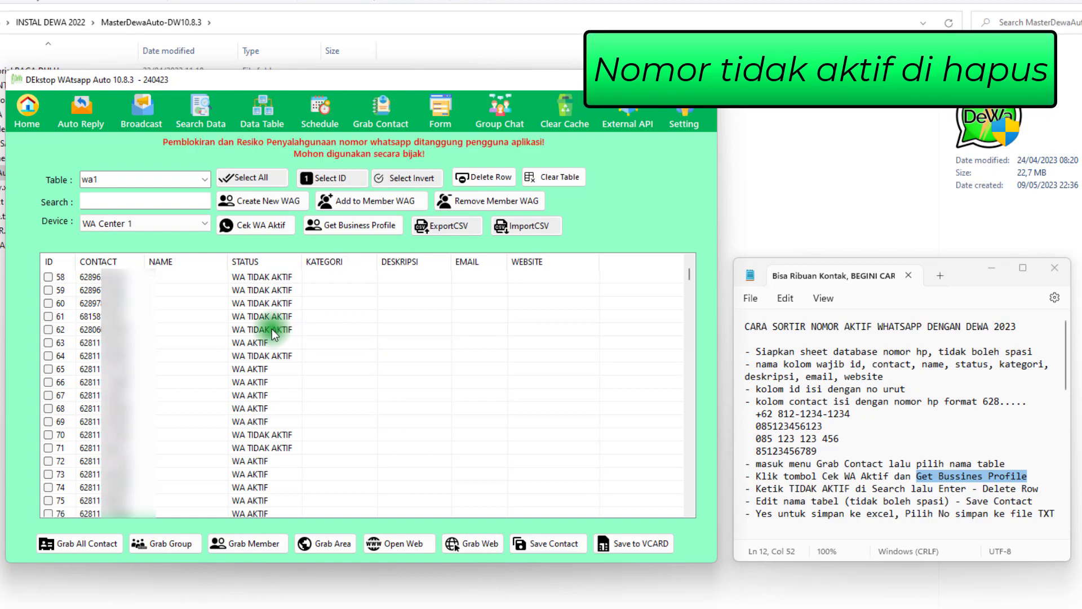
click(256, 303)
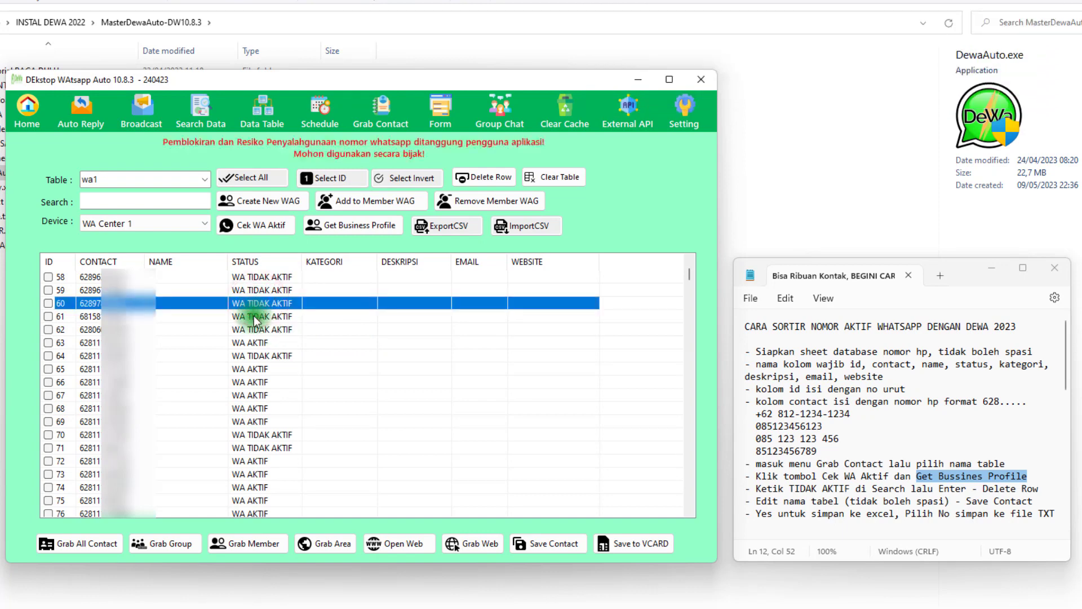
click(258, 316)
scroll(251, 327, up, 18)
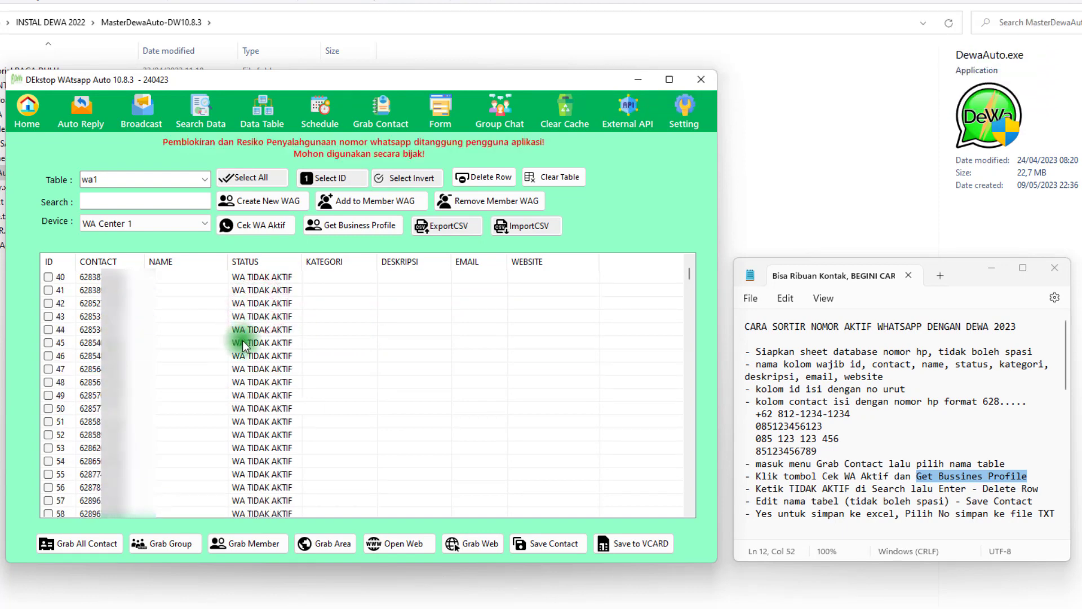
scroll(246, 341, up, 1)
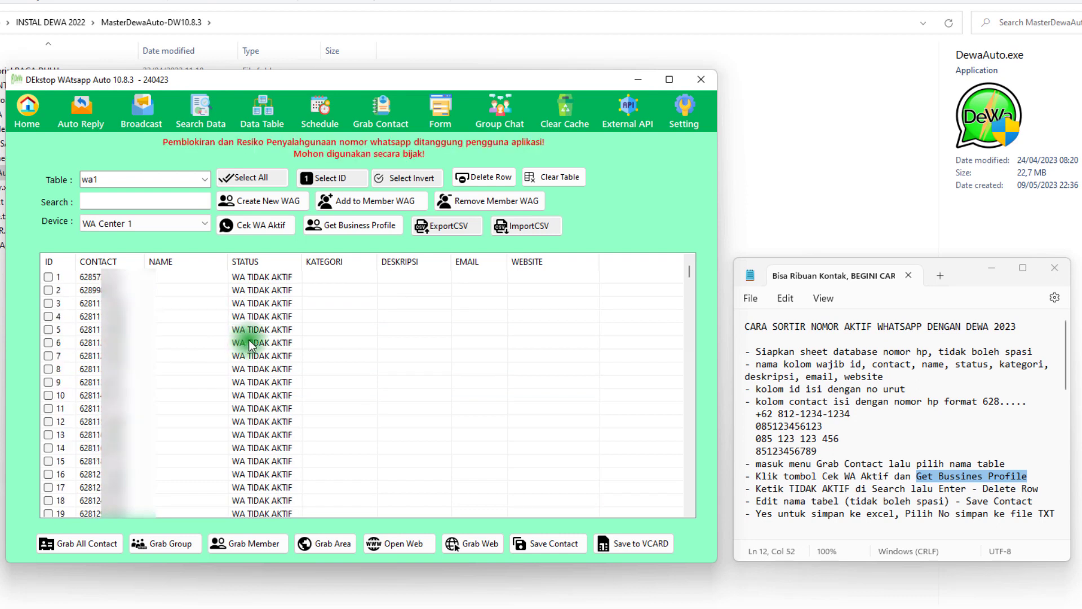
click(49, 291)
click(46, 279)
click(230, 368)
scroll(241, 376, down, 6)
scroll(242, 377, down, 4)
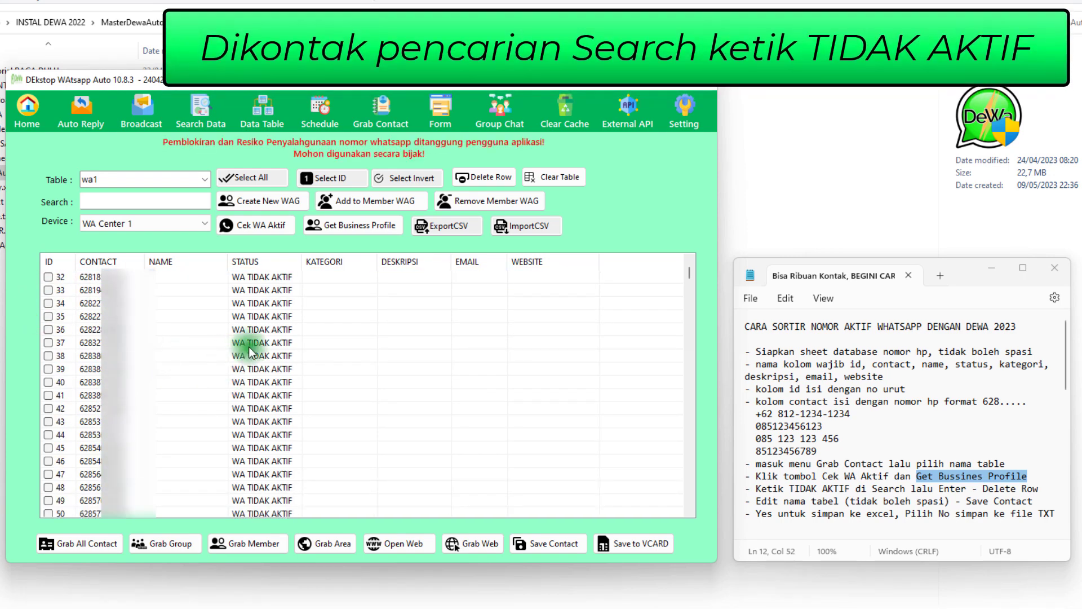
click(237, 329)
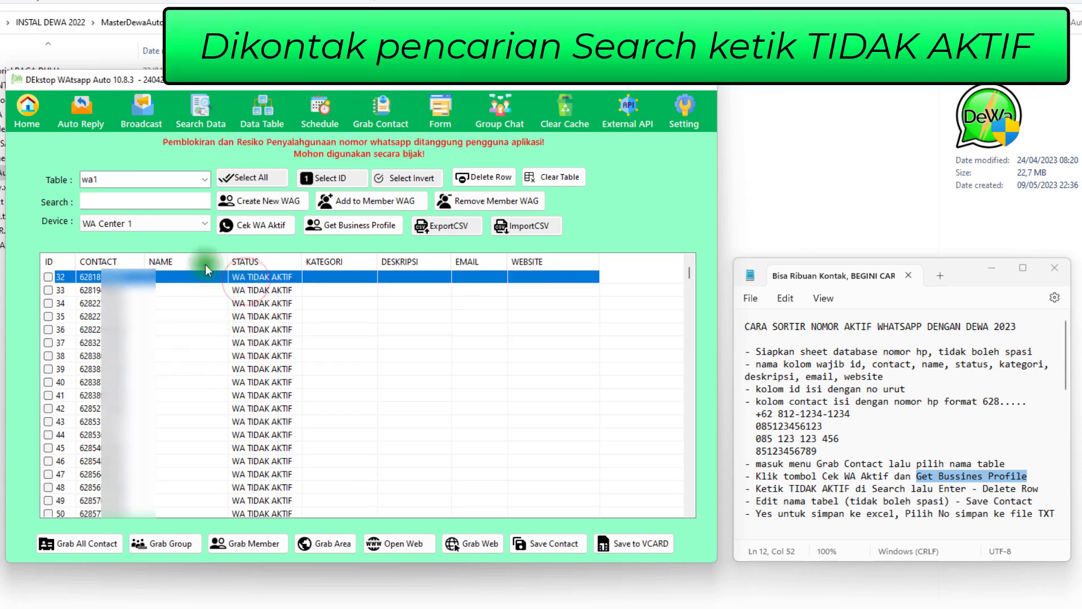
Search the wa1 table for TIDAK AKTIF to tick every matching contact row and close the selection message
click(85, 202)
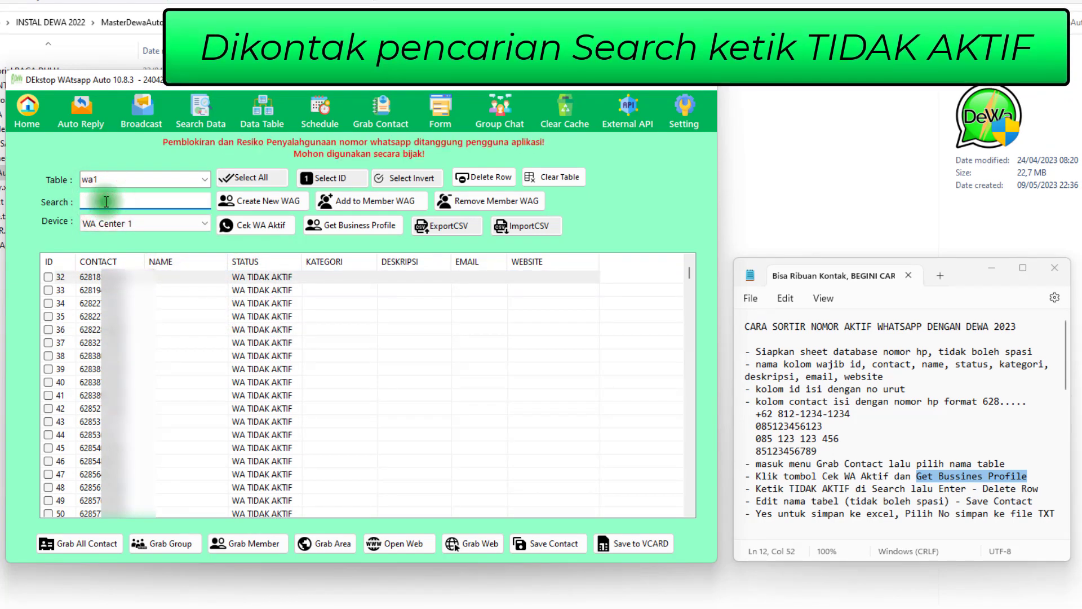
text(ti)
key(BackSpace)
key(BackSpace)
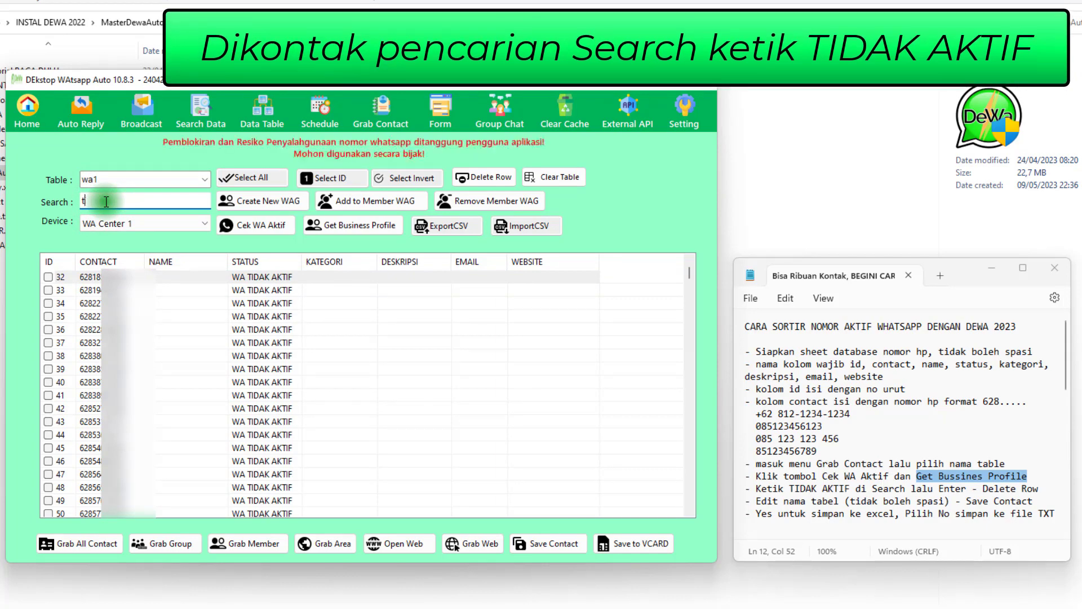
text(TIDAK AKTIF)
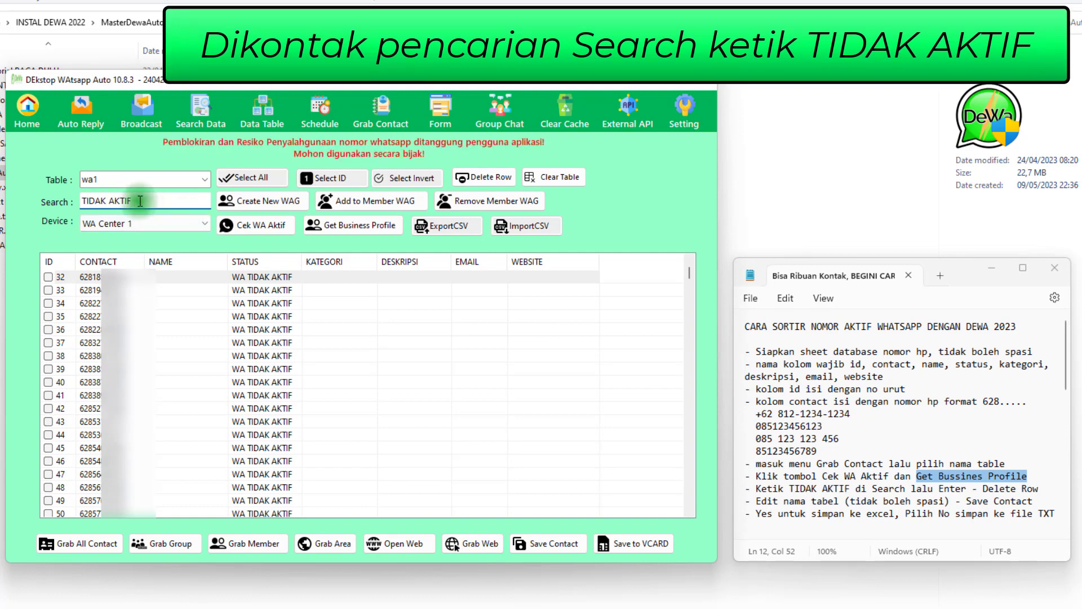
drag(140, 202, 118, 199)
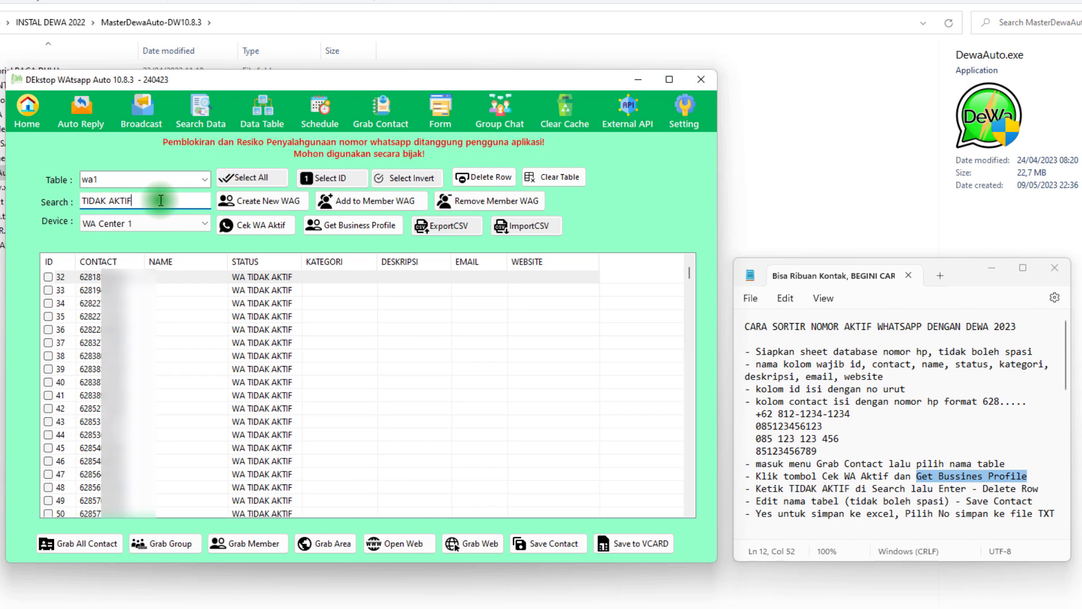
key(Return)
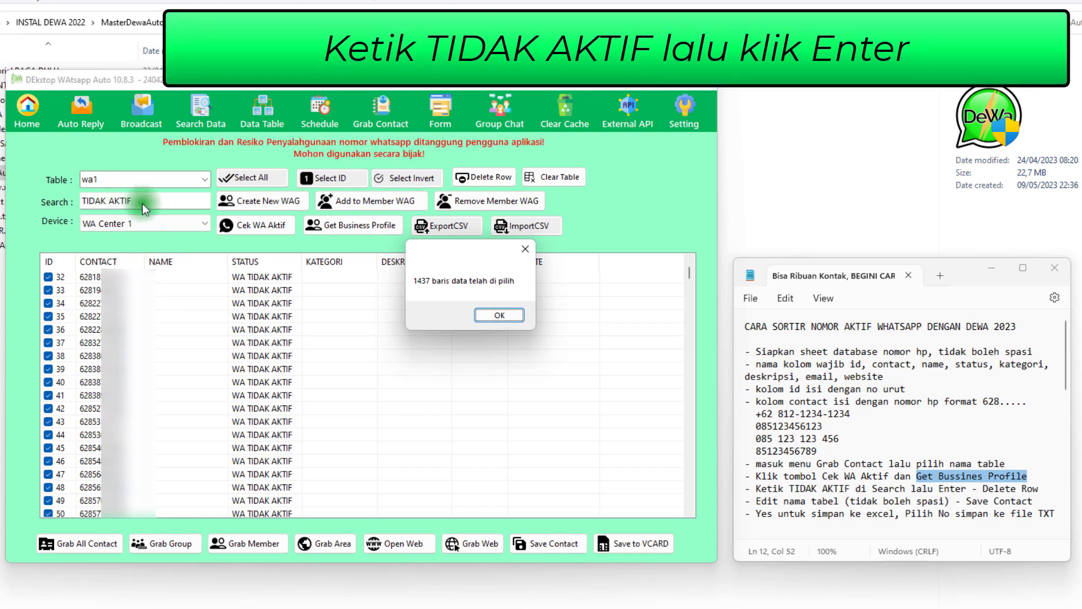
drag(445, 249, 413, 278)
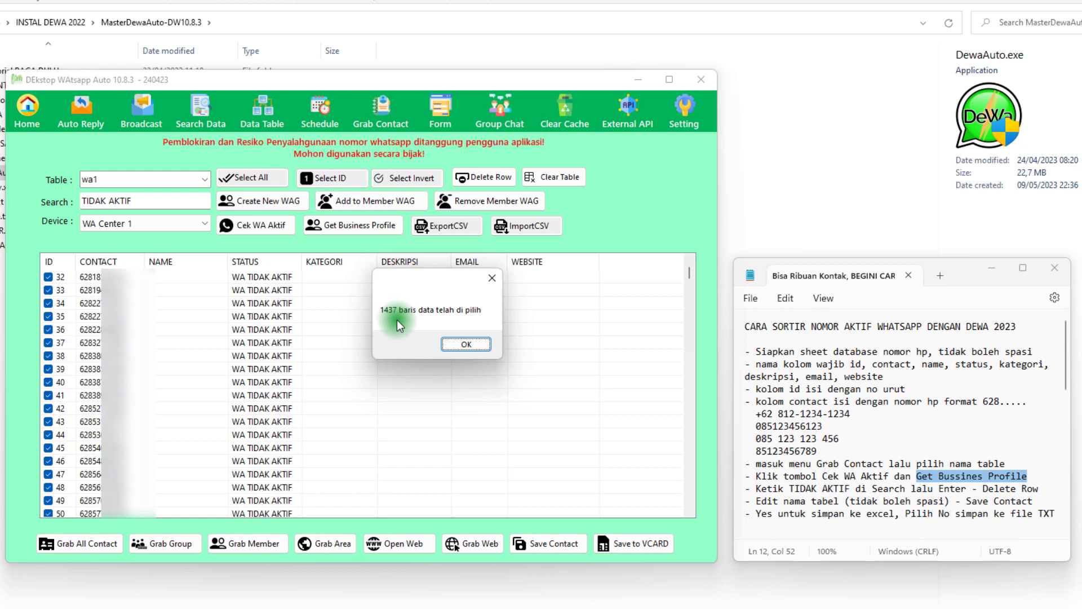
click(462, 344)
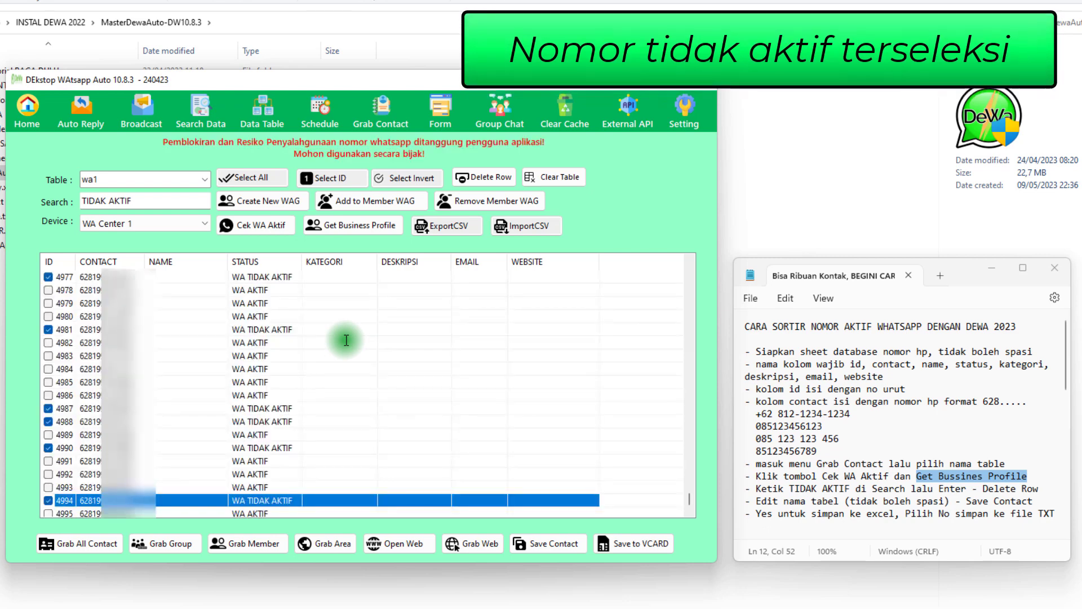
Check the ticked rows near the end of the contact list against their entries in the STATUS column
scroll(289, 336, down, 2)
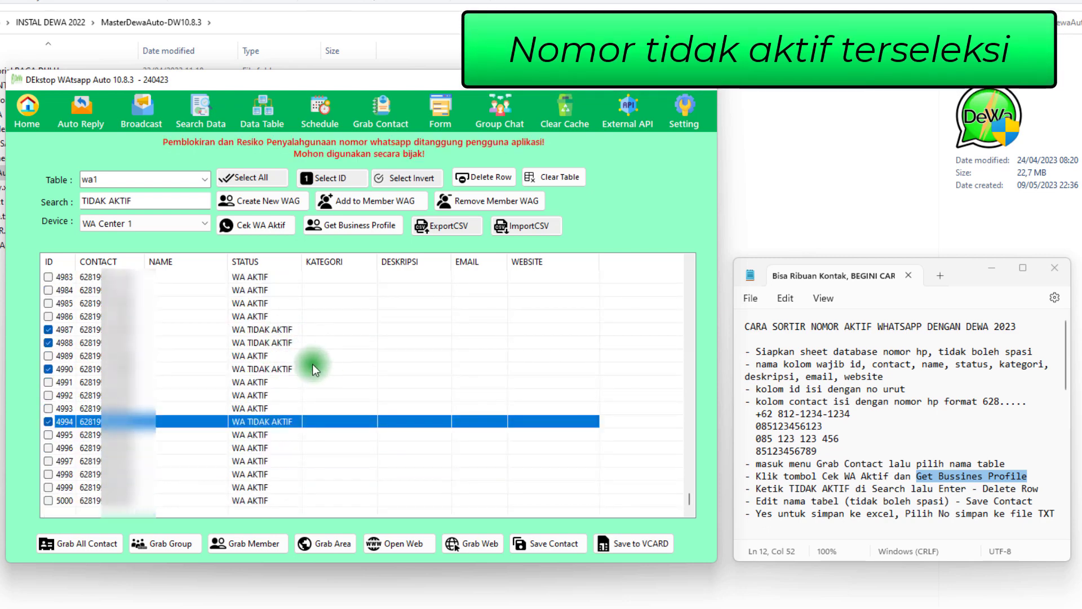
scroll(181, 368, up, 11)
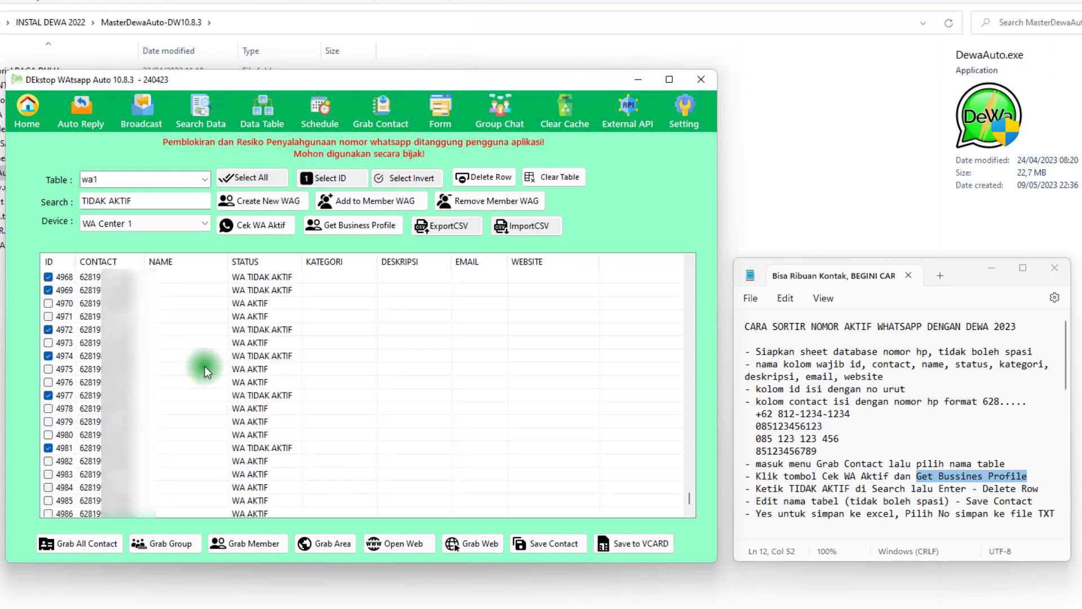
scroll(205, 366, up, 20)
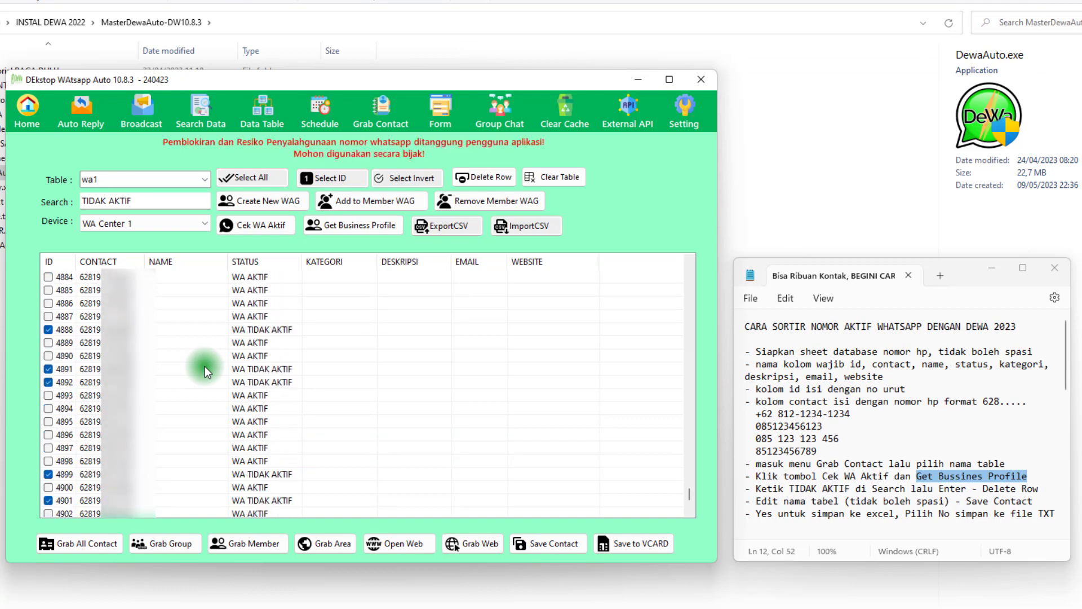
scroll(205, 366, up, 14)
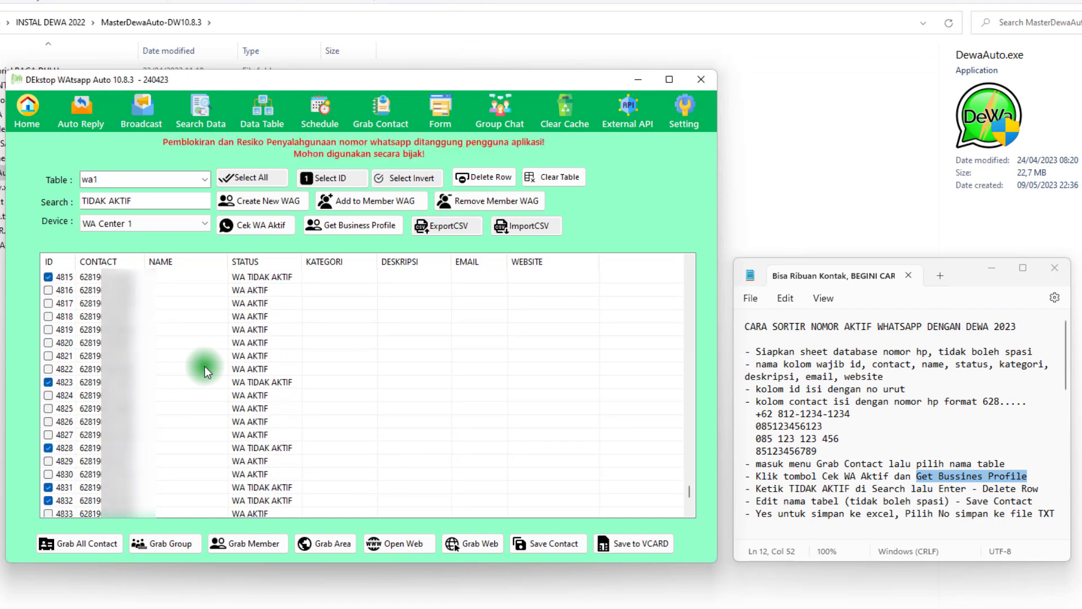
scroll(205, 367, up, 4)
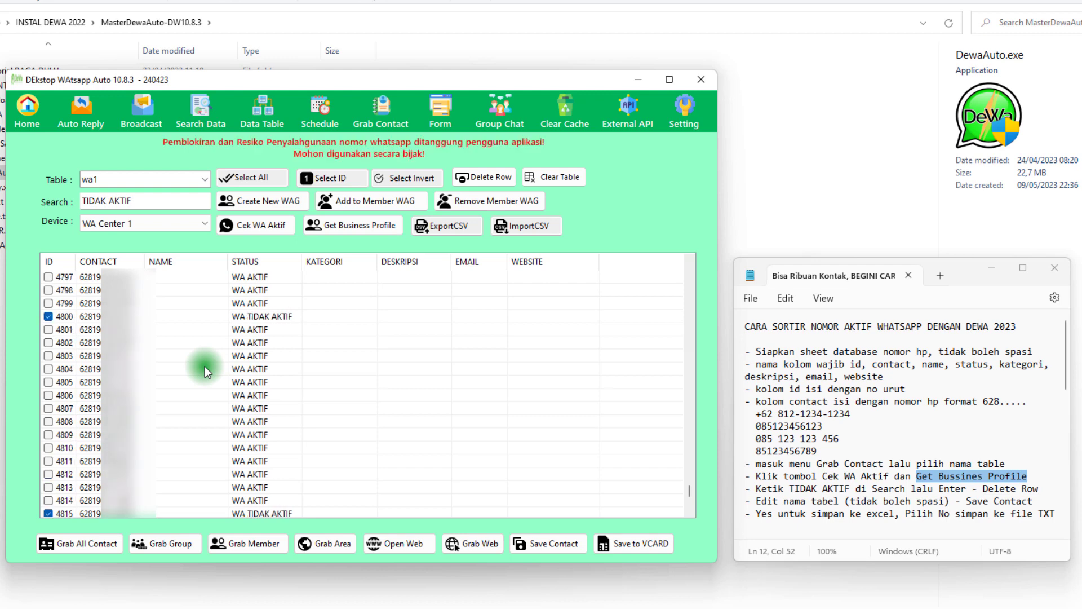
scroll(204, 366, up, 4)
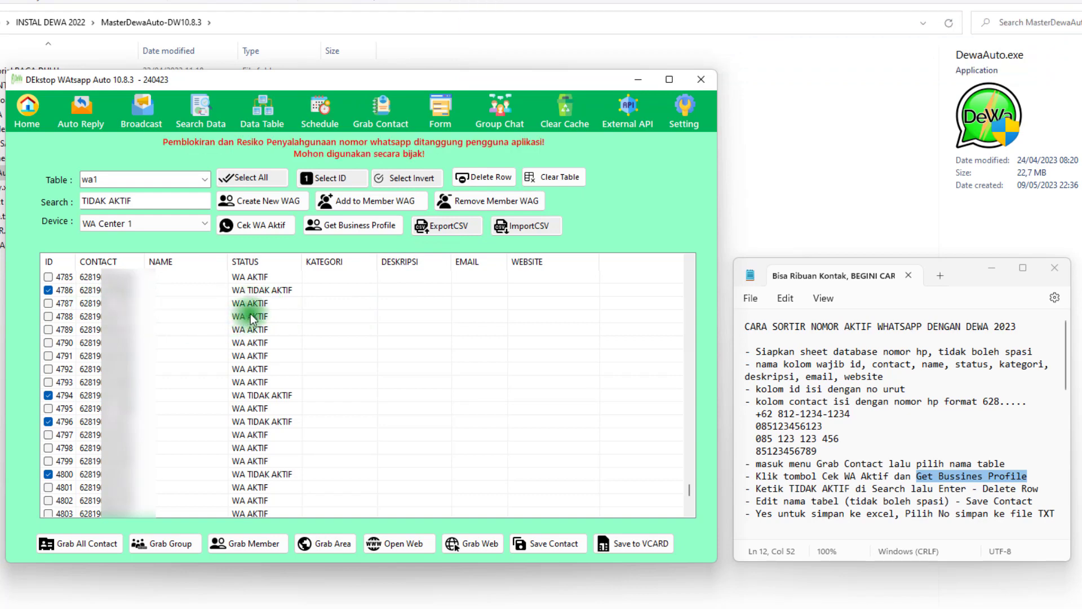
scroll(251, 314, up, 2)
scroll(251, 313, up, 2)
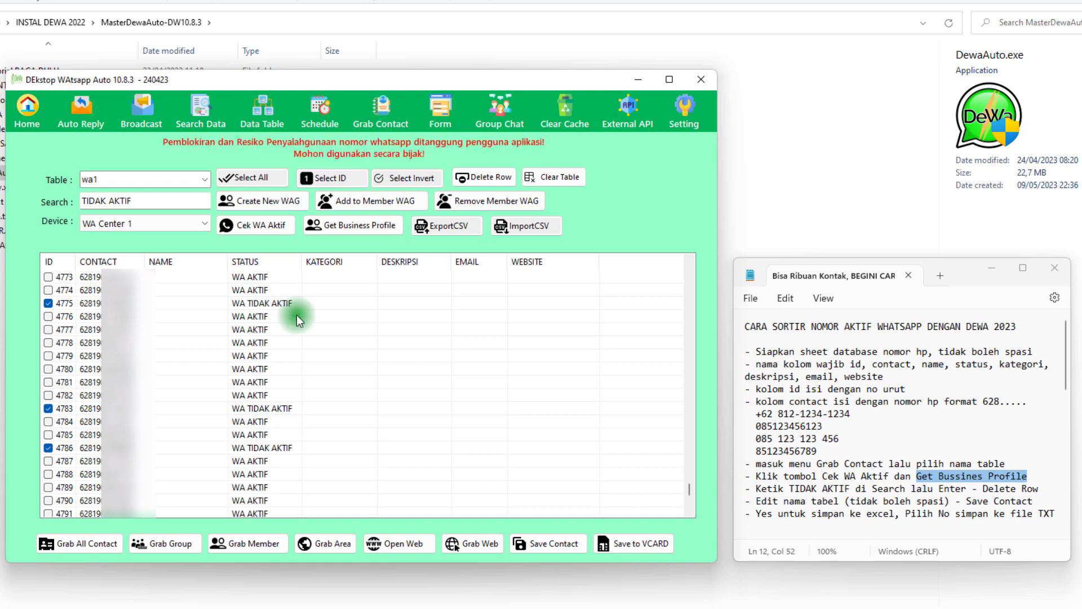
Delete all ticked WA TIDAK AKTIF rows and check the remaining contacts from the start of the list
click(489, 180)
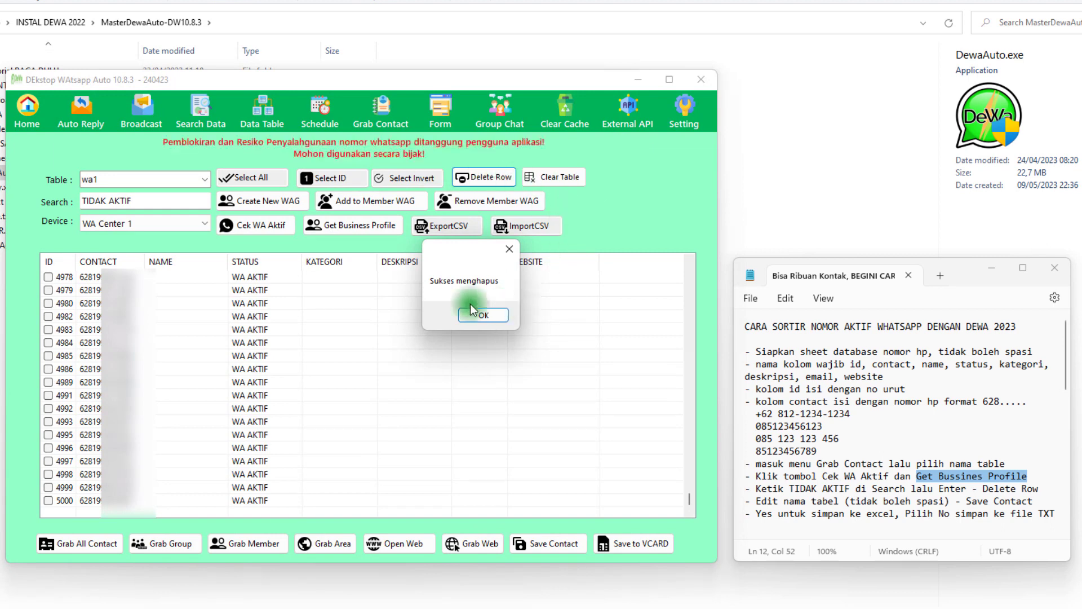
drag(451, 253, 426, 277)
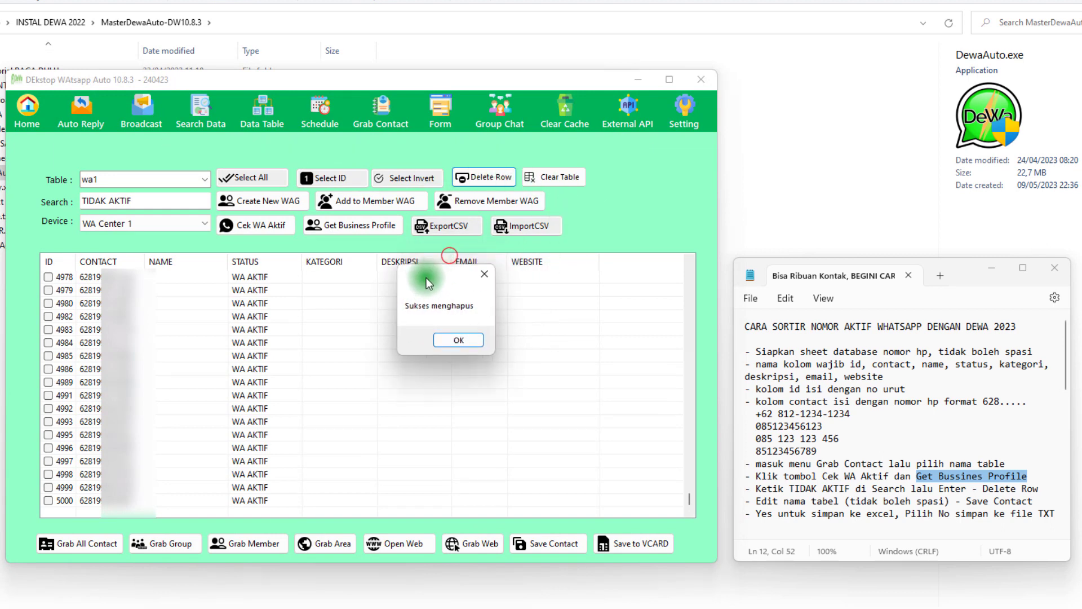
click(442, 343)
click(290, 322)
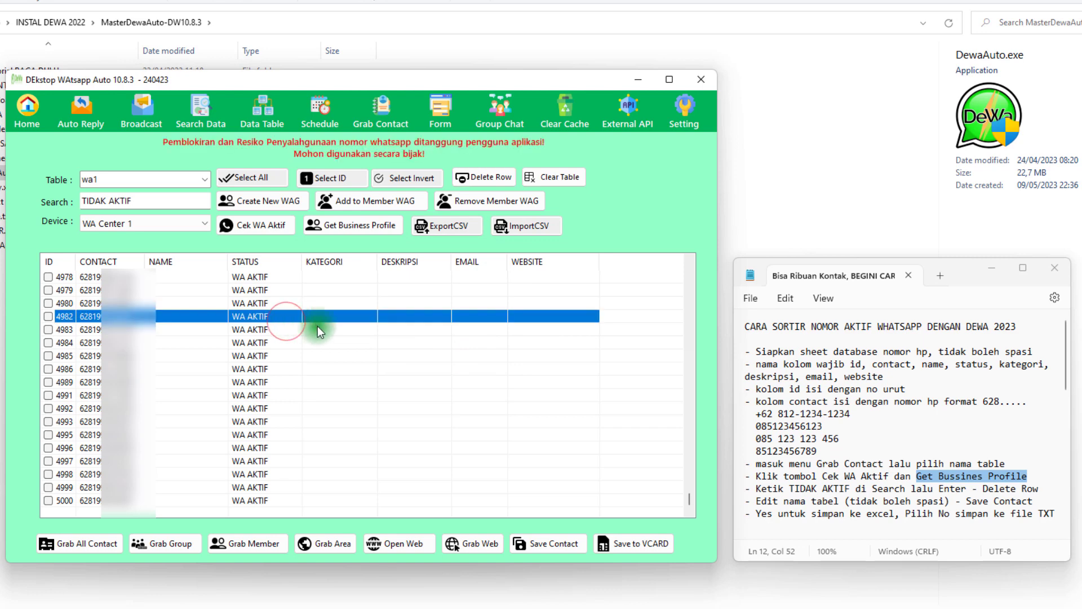
drag(691, 495, 645, 272)
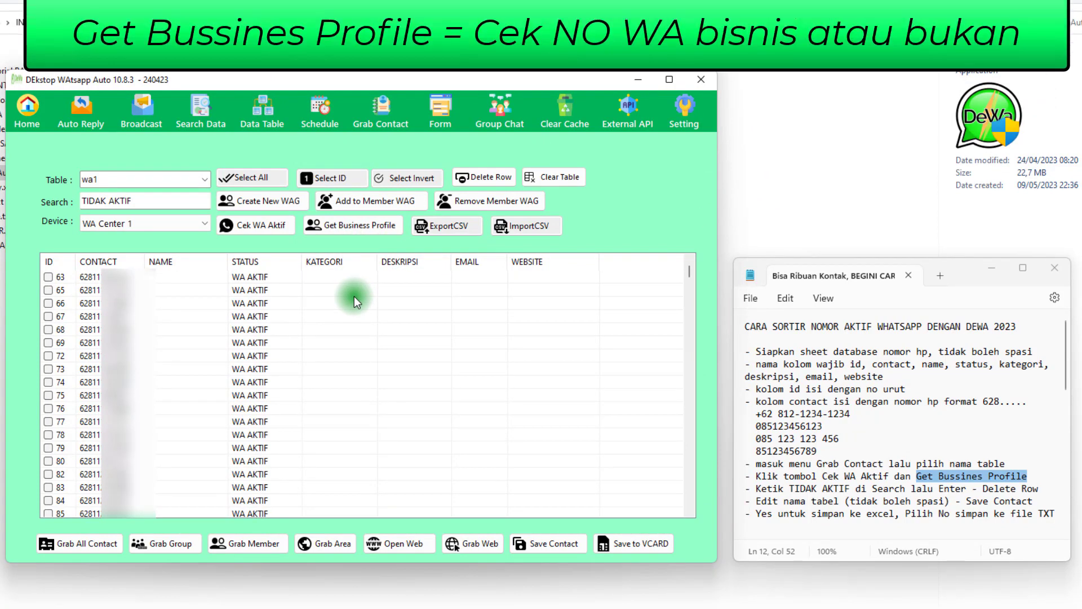
click(244, 295)
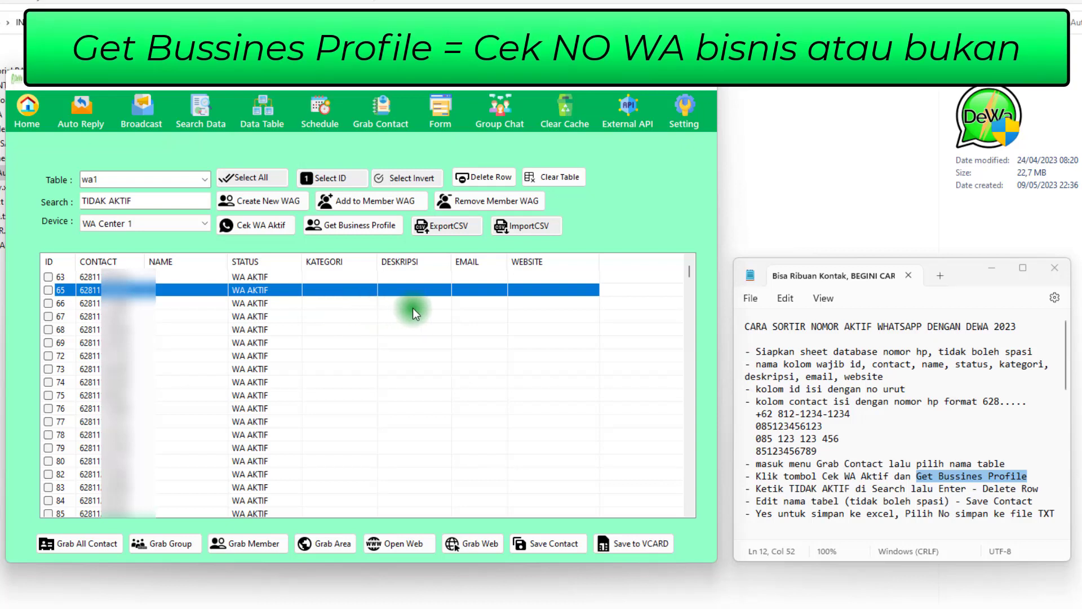
click(400, 315)
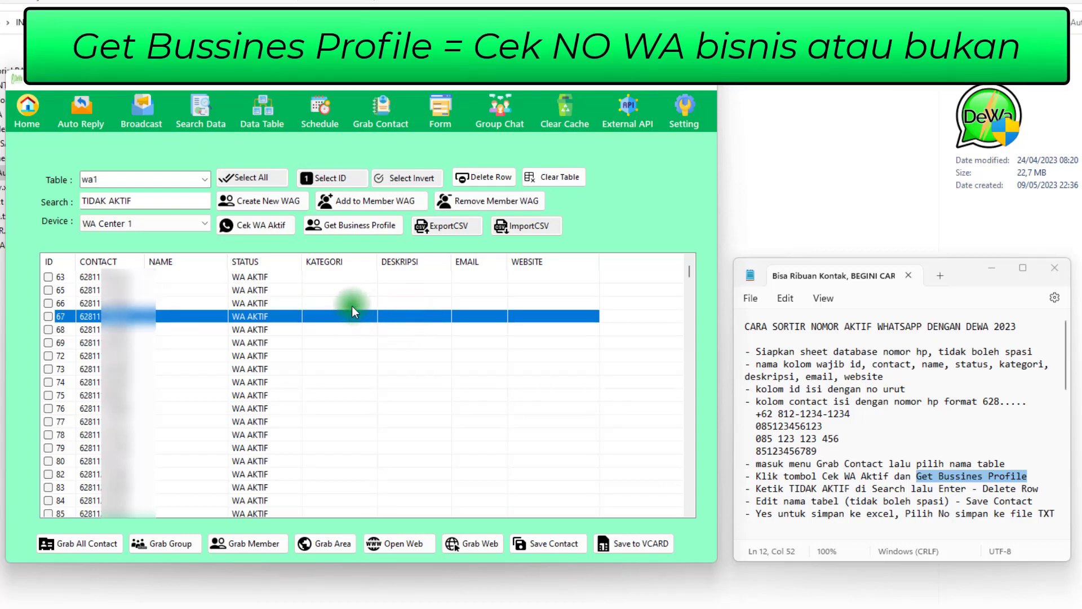
Get the business profiles of the remaining wa1 contacts through the WA Center 1 device
click(329, 291)
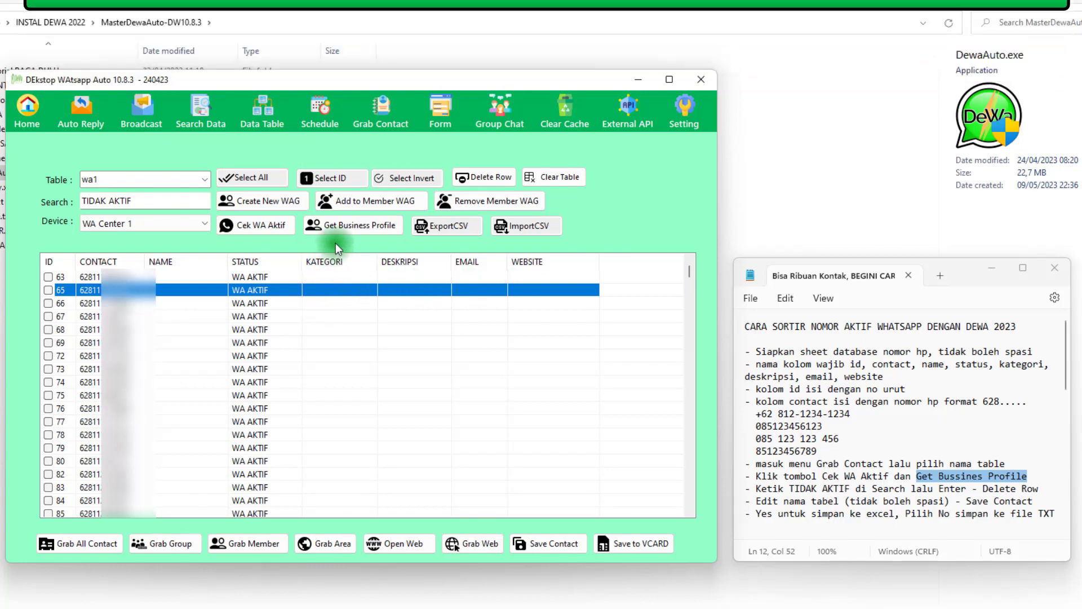
click(340, 227)
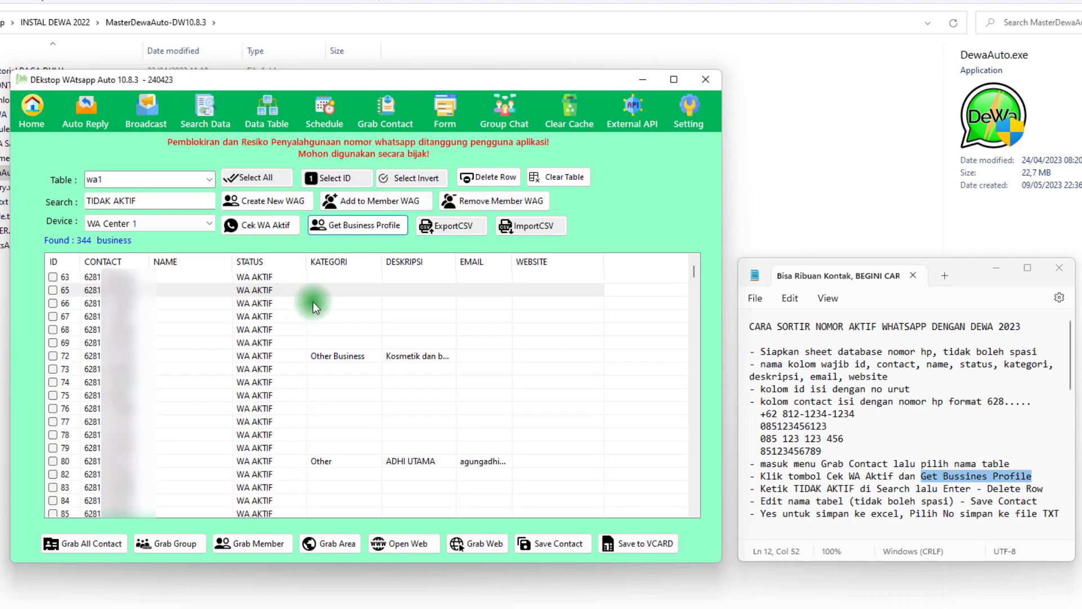
click(316, 278)
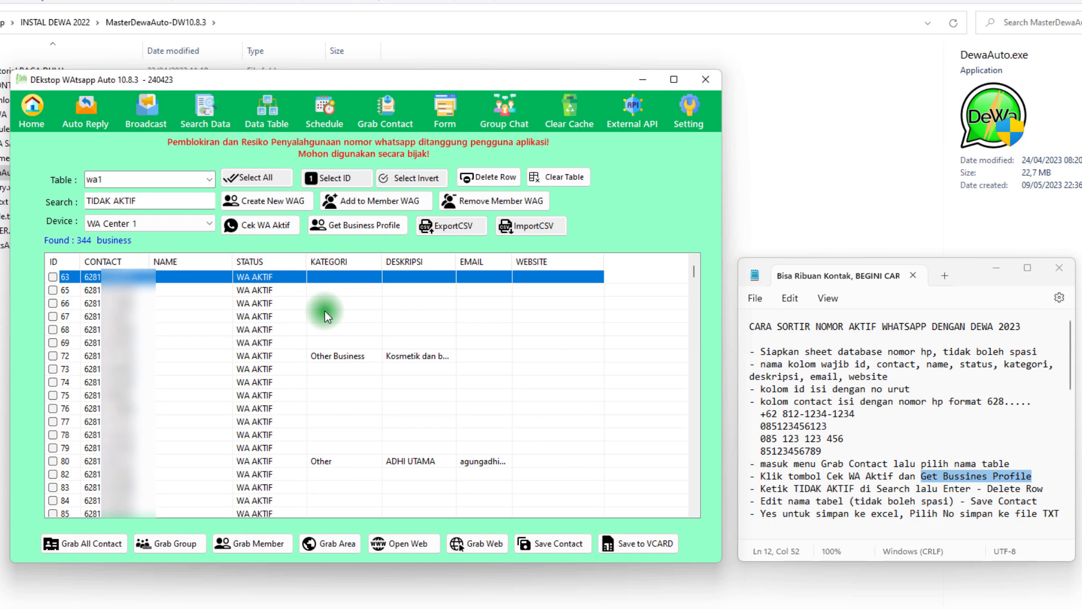
Look through the contact list for rows with KATEGORI, DESKRIPSI or EMAIL details and return to the start
scroll(325, 310, down, 4)
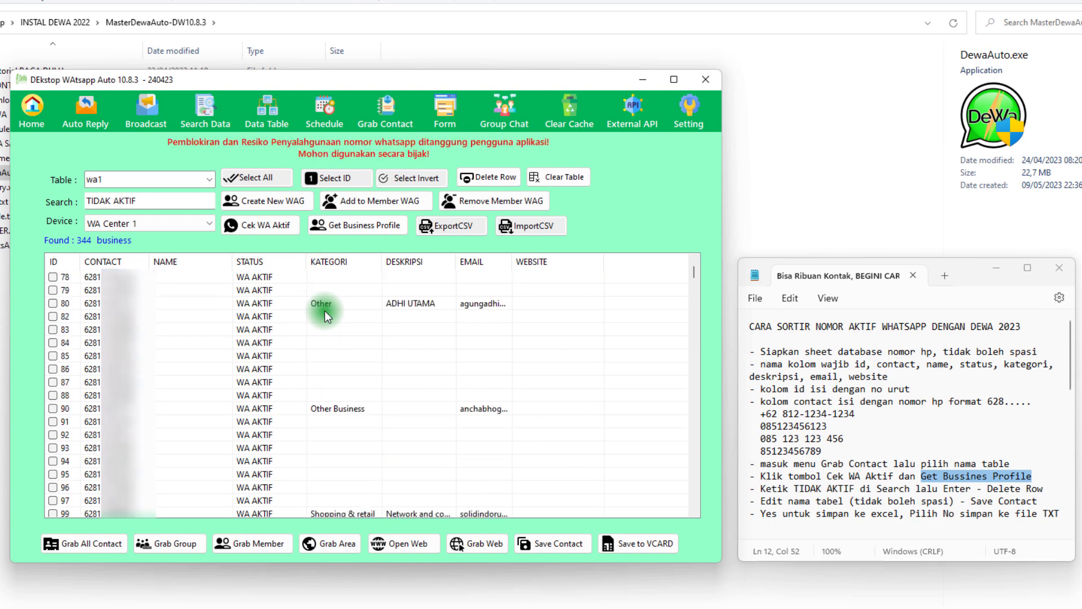
scroll(325, 310, down, 5)
scroll(324, 310, down, 15)
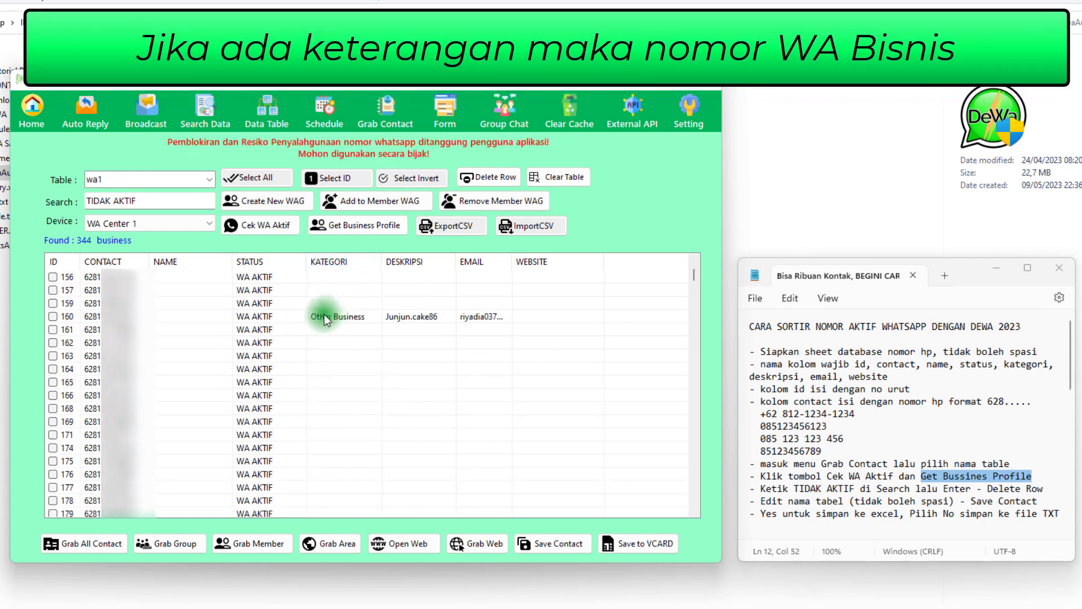
click(352, 317)
scroll(364, 317, down, 4)
scroll(375, 318, down, 3)
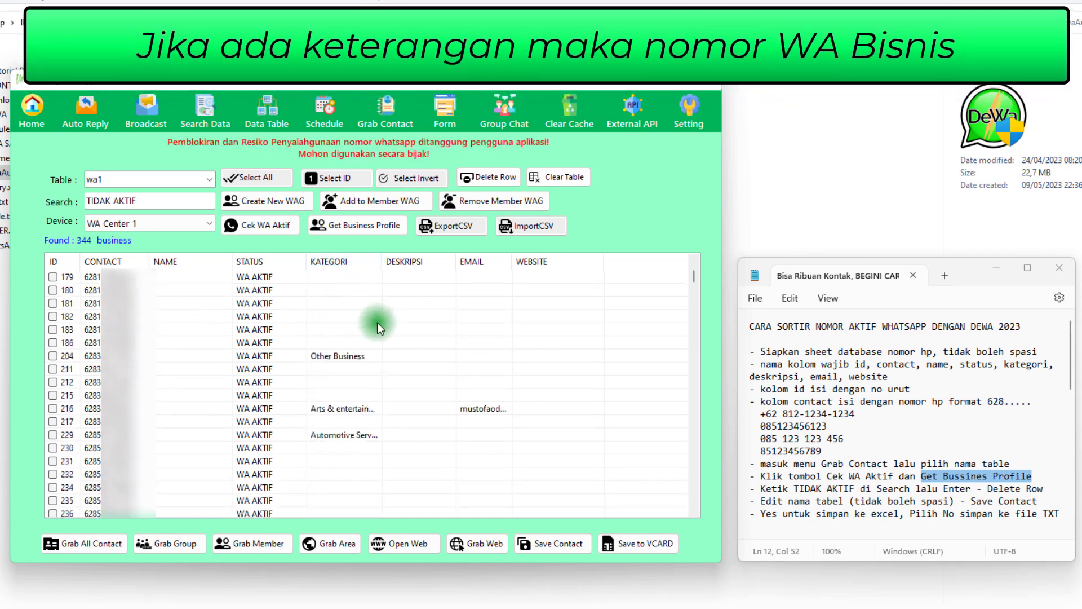
click(341, 370)
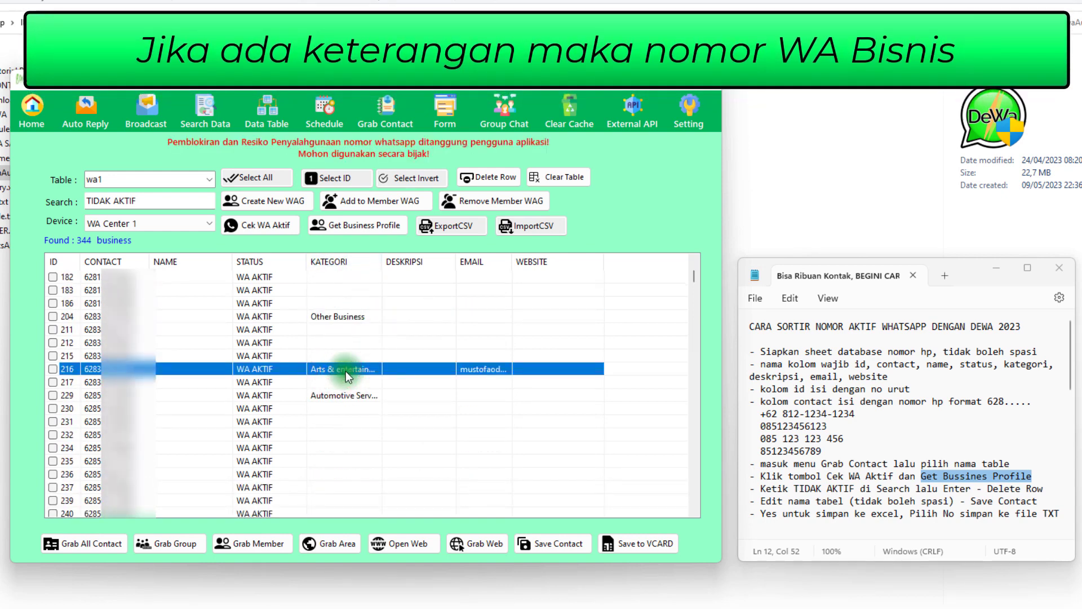
click(344, 399)
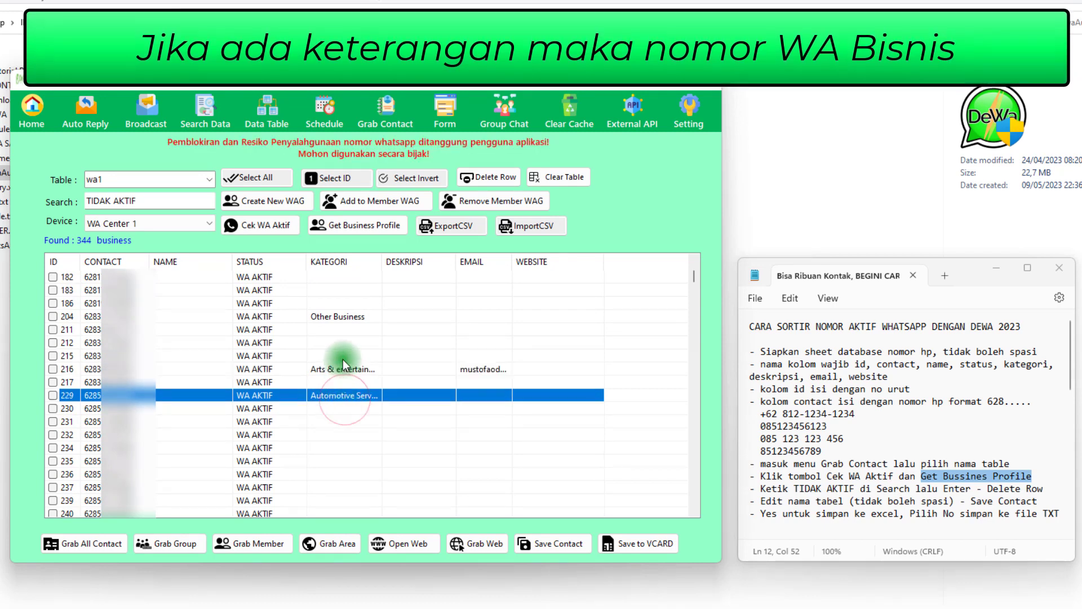
click(342, 360)
click(344, 338)
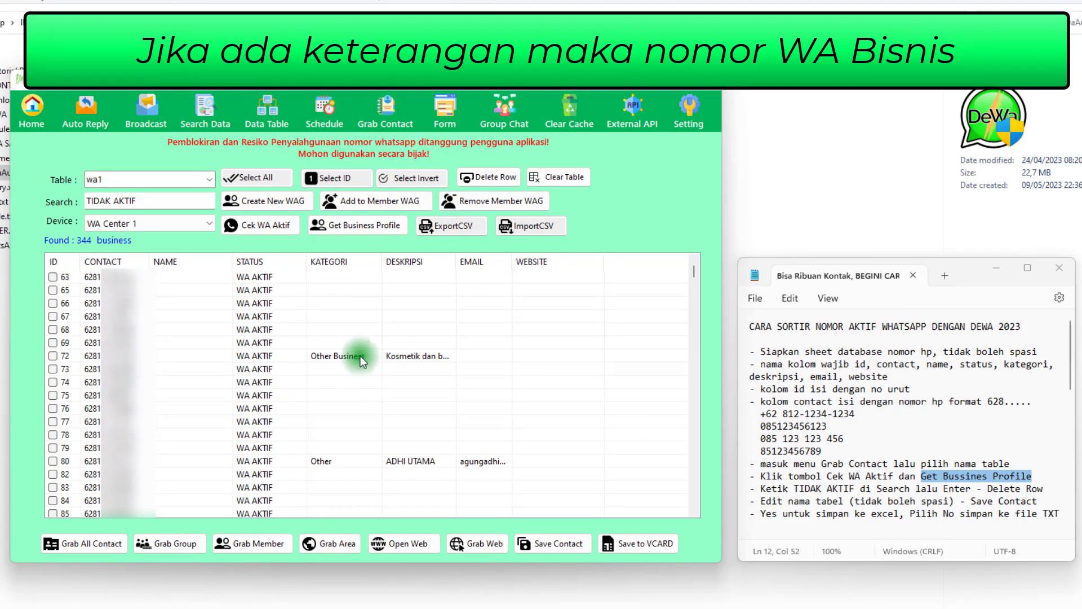
click(336, 279)
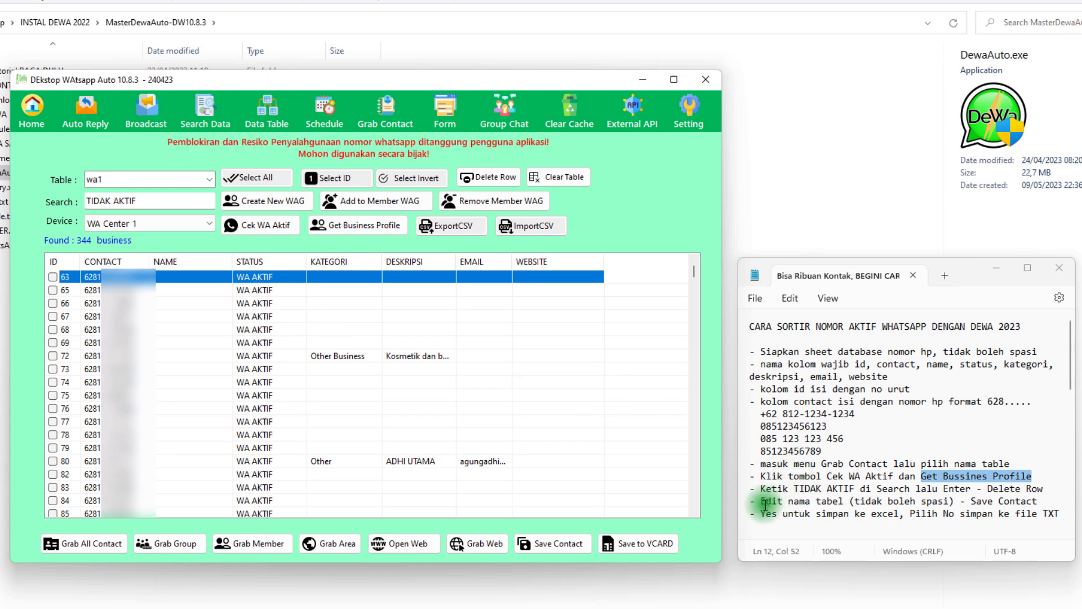
Highlight the note line about editing the table name and saving contacts, and change the table name to wa1AKTIF
drag(762, 502, 998, 501)
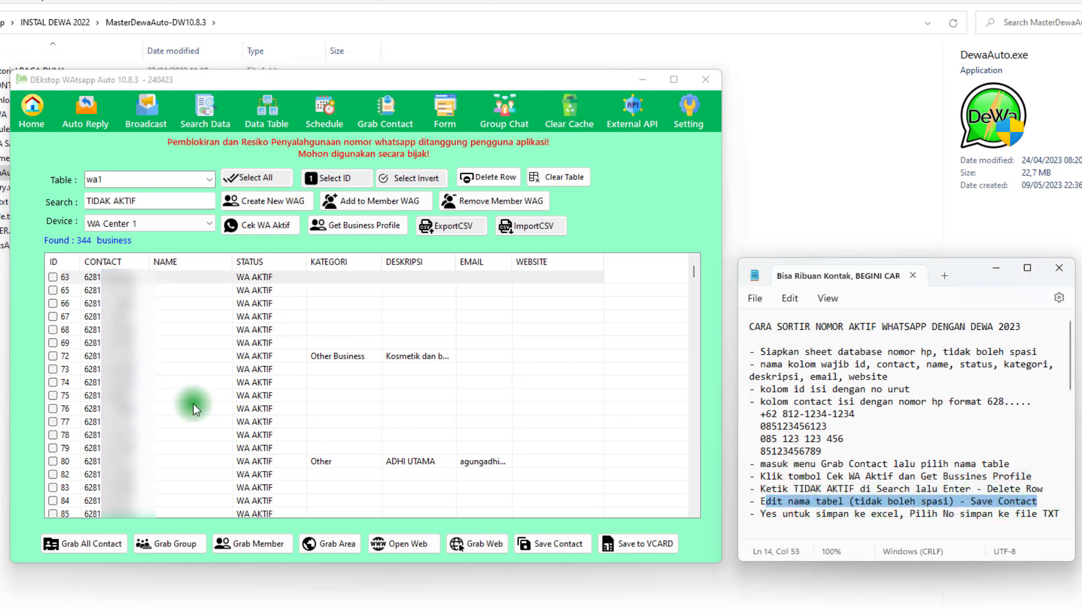
click(174, 396)
click(114, 179)
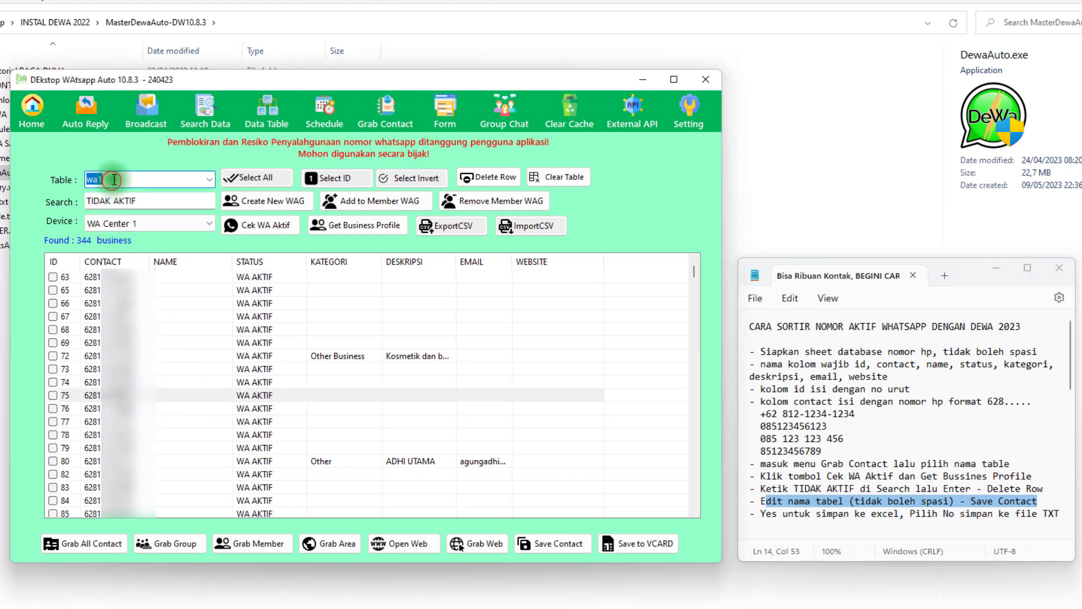
click(127, 180)
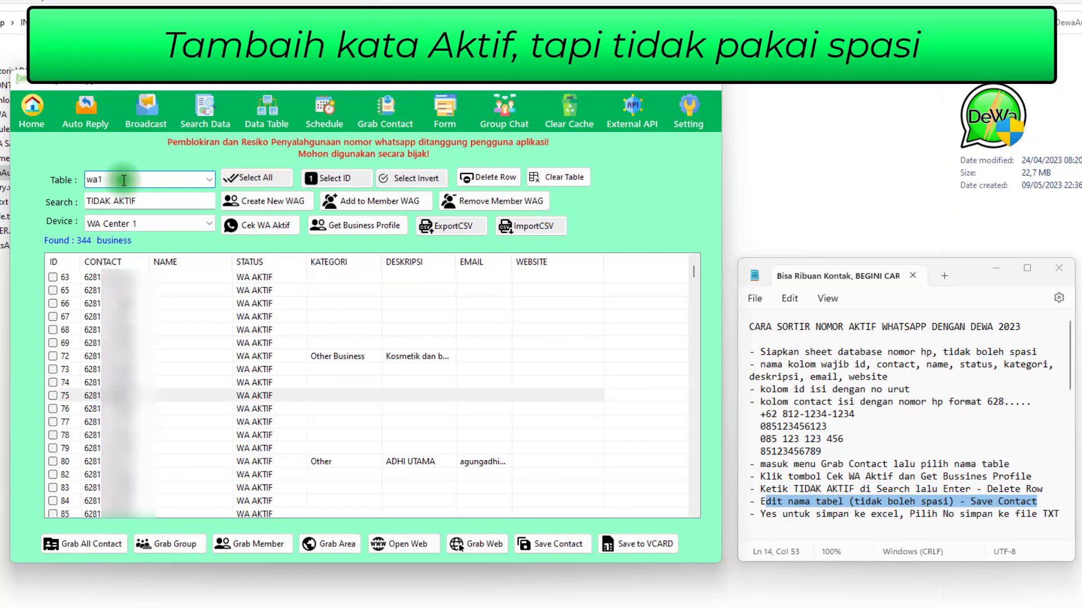
drag(124, 180, 77, 178)
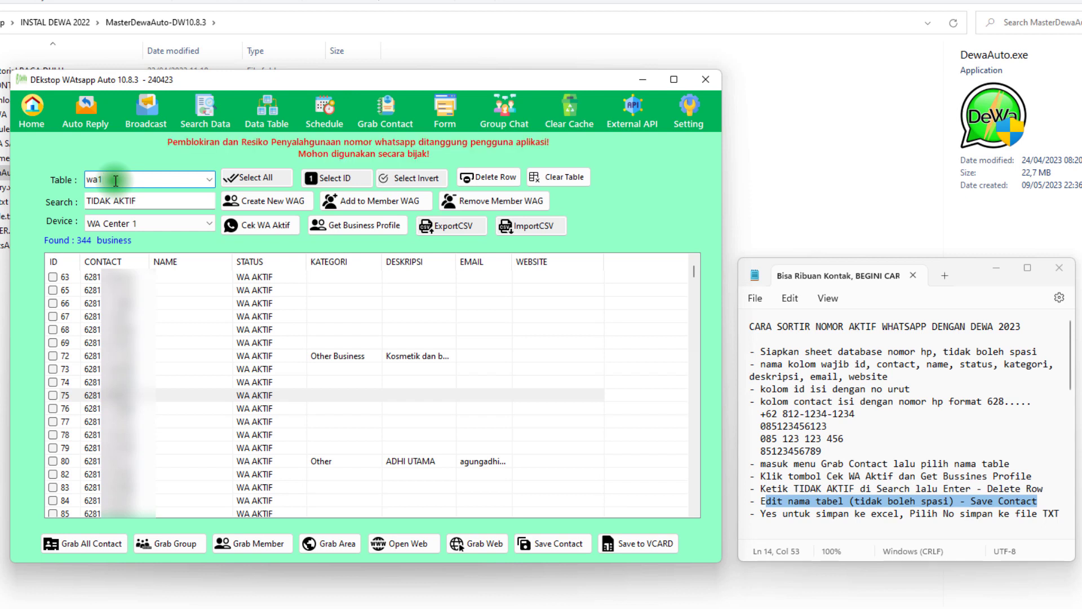
text(AKTIF)
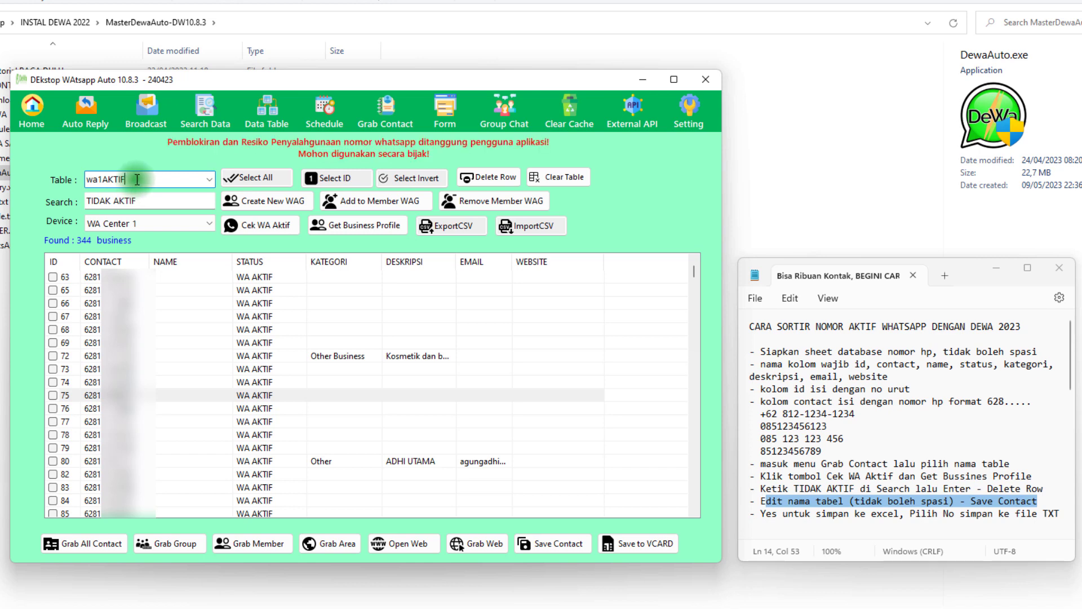
double_click(107, 178)
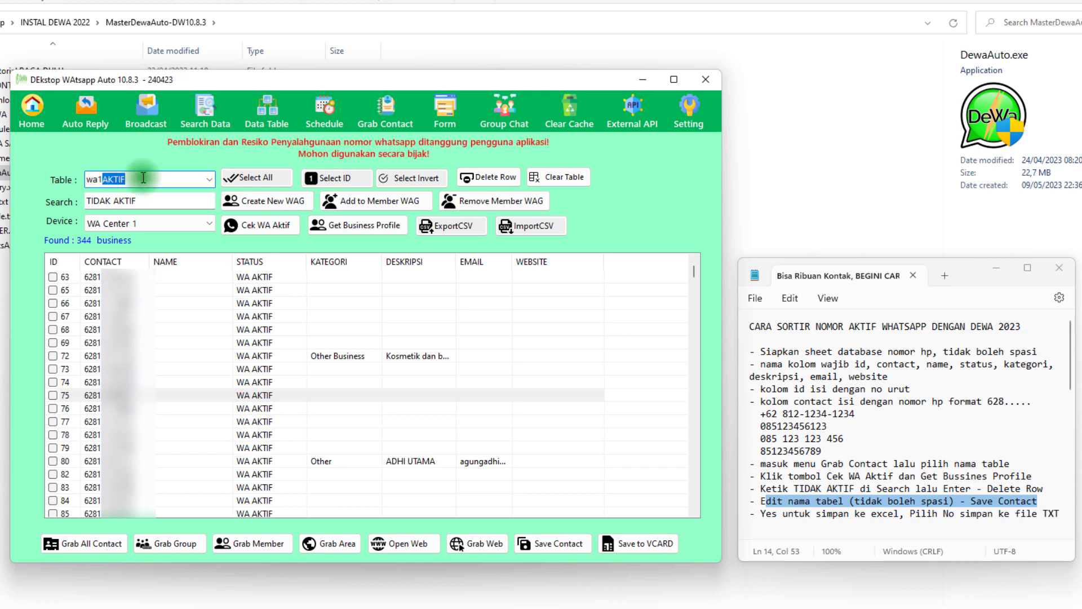
click(149, 178)
double_click(130, 178)
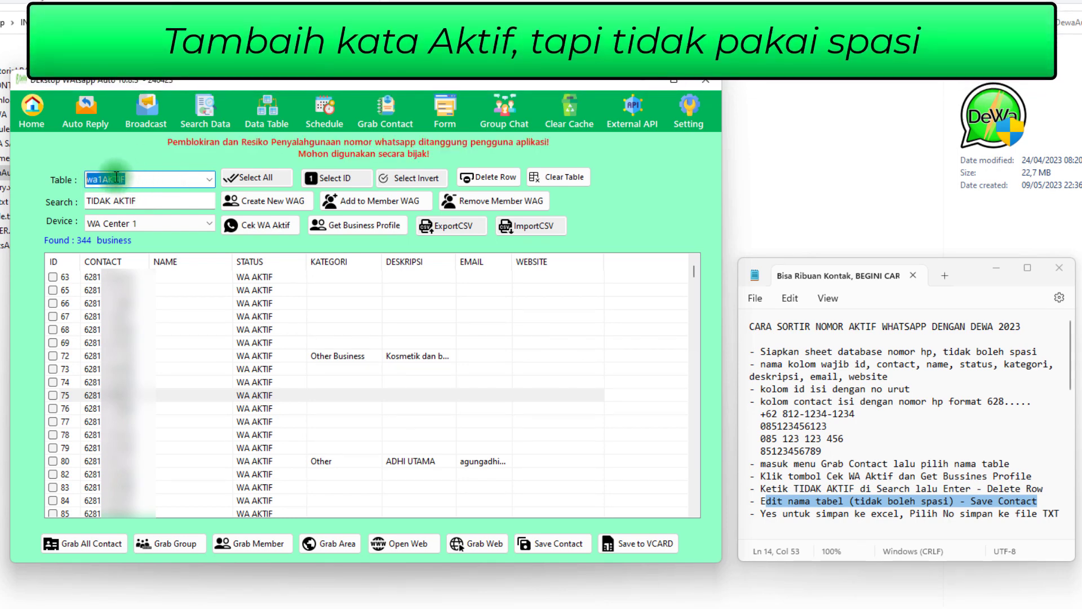
click(143, 178)
double_click(96, 177)
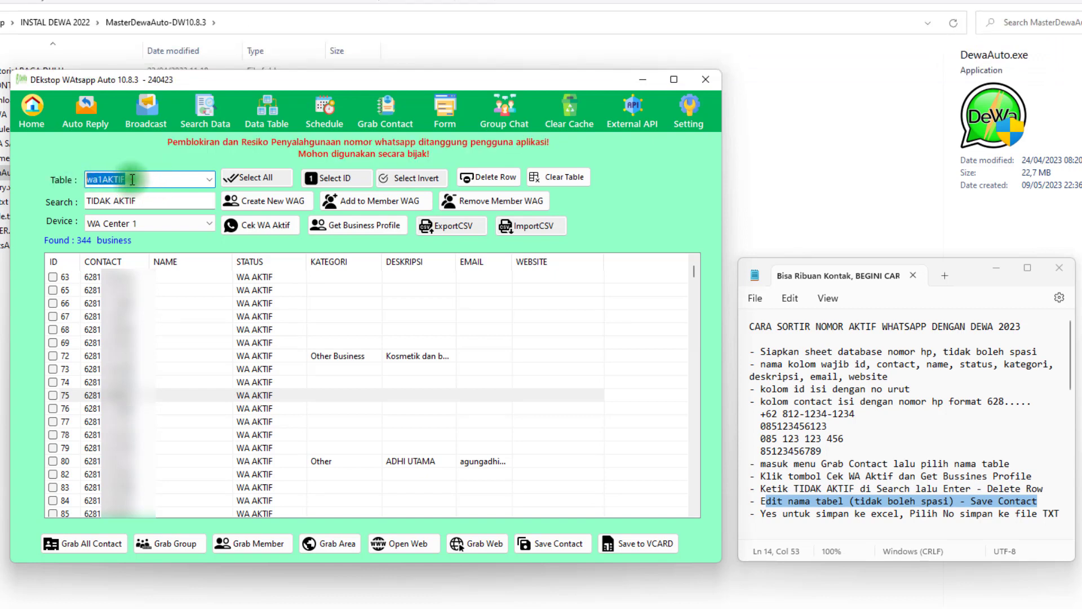
click(132, 179)
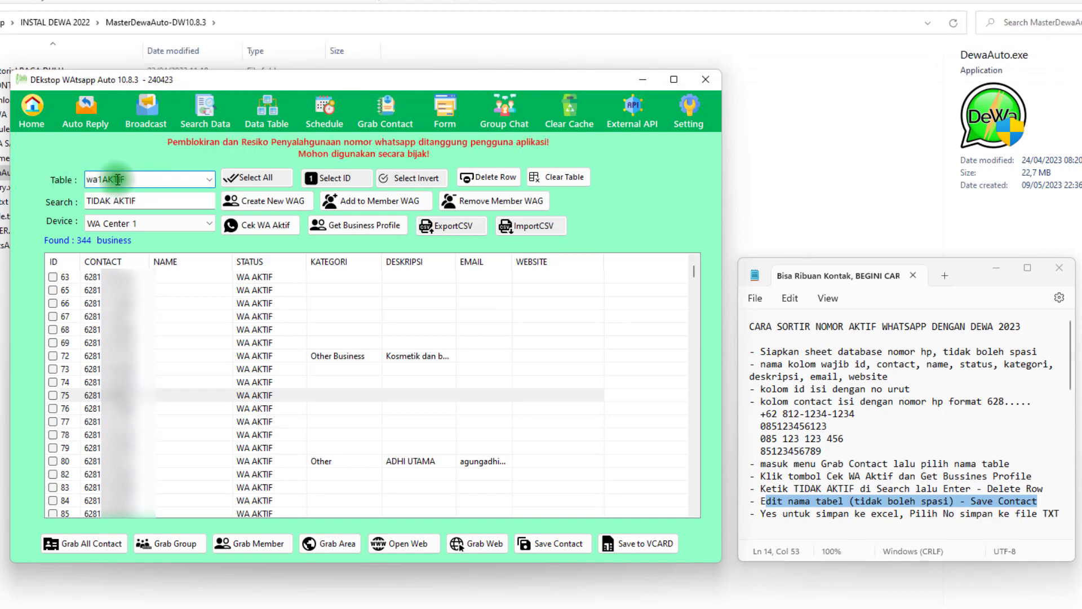
drag(107, 179, 138, 179)
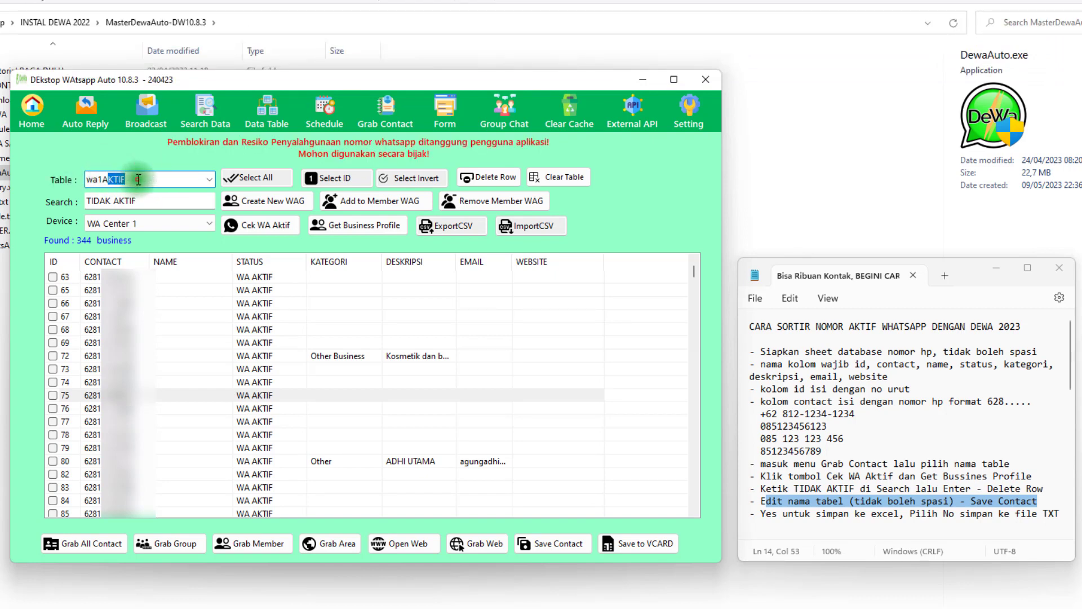
click(139, 180)
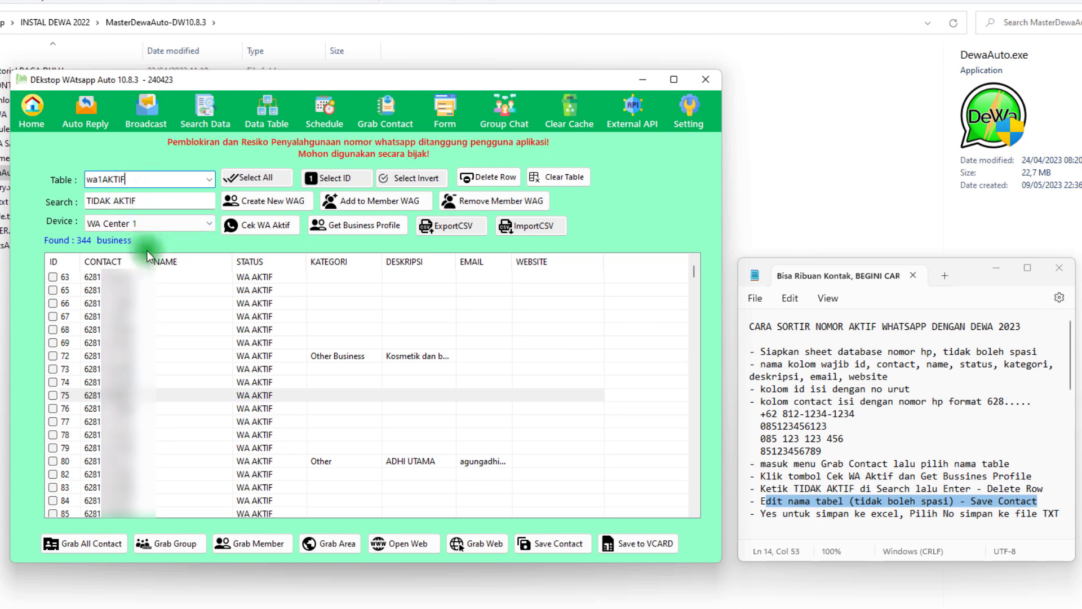
drag(142, 179, 56, 178)
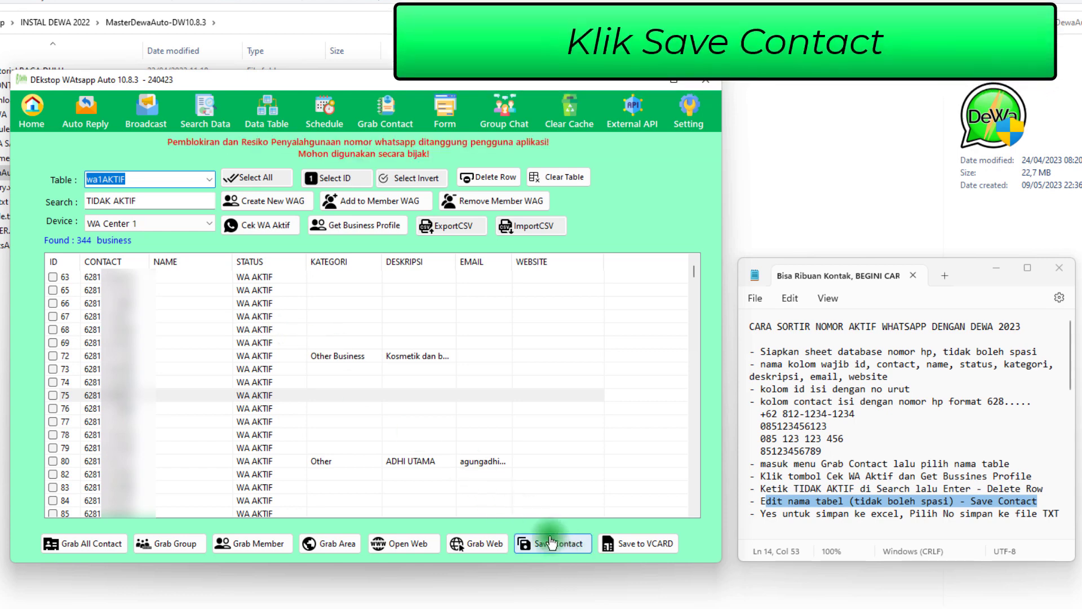
Start saving the contacts as a text file and open Desktop > INSTAL DEWA 2022 > MasterDewaAuto-DW10.8.3 as the destination folder
click(566, 545)
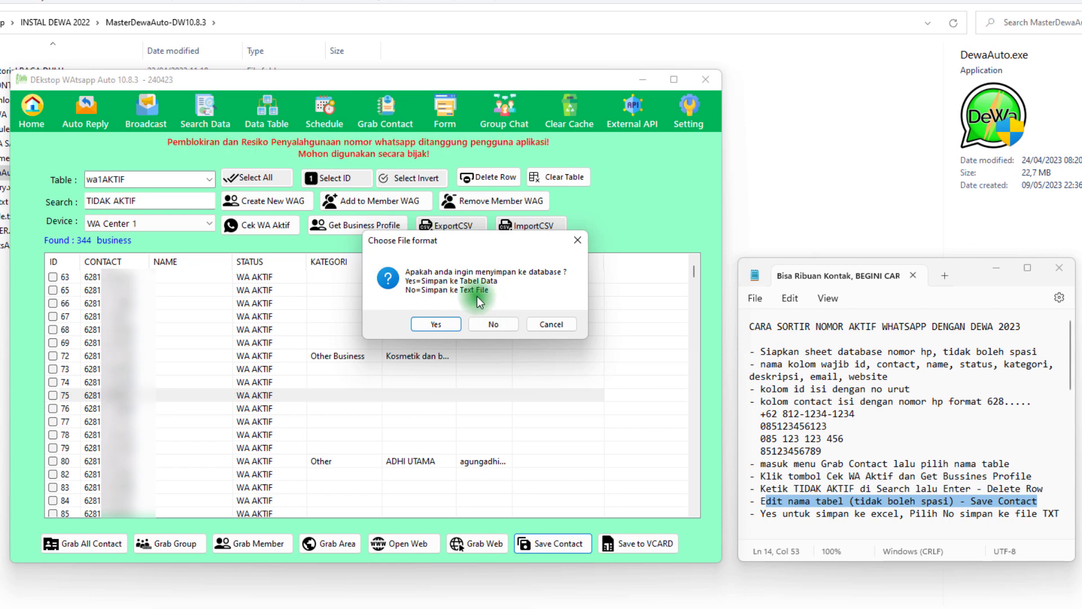
click(493, 323)
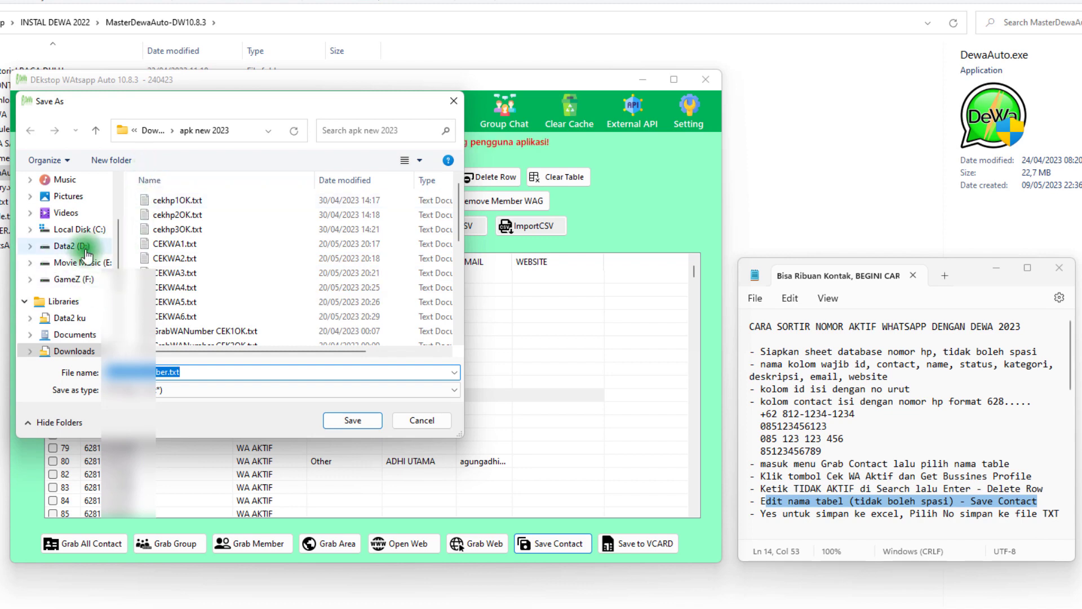
scroll(87, 285, down, 1)
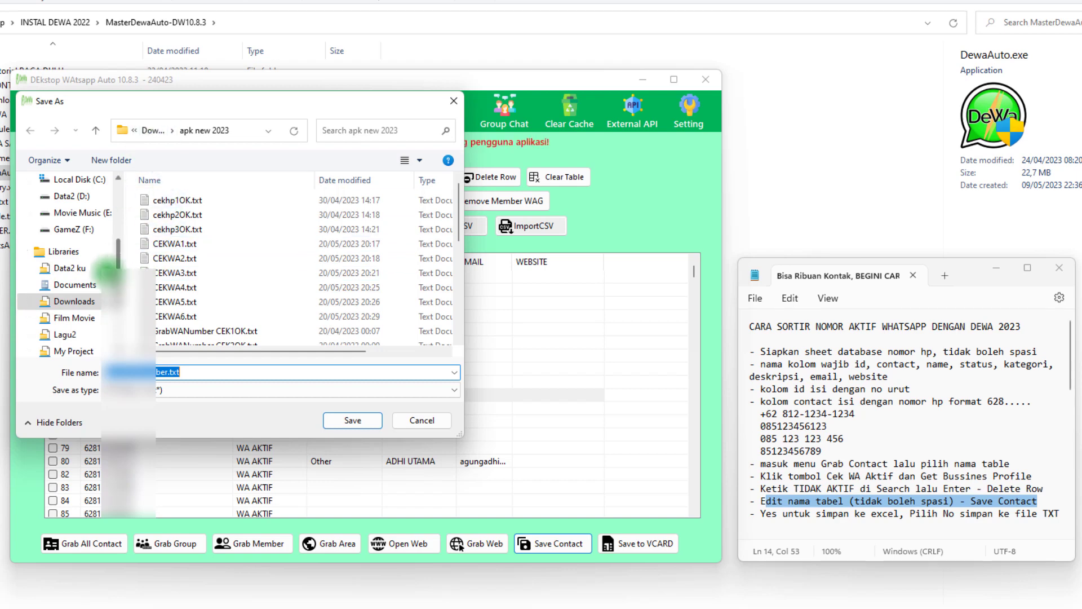
click(84, 286)
scroll(79, 270, up, 3)
click(68, 224)
double_click(255, 299)
double_click(213, 303)
Name the contact text file CONTOHWAAKTIF, save it and close the save message
click(201, 372)
key(BackSpace)
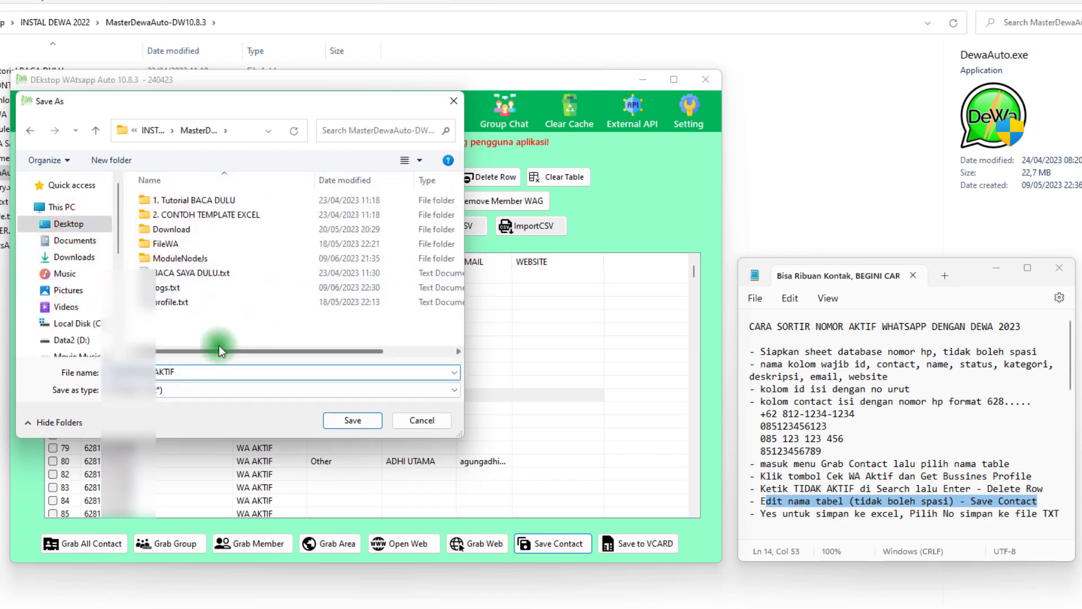
drag(192, 370, 93, 367)
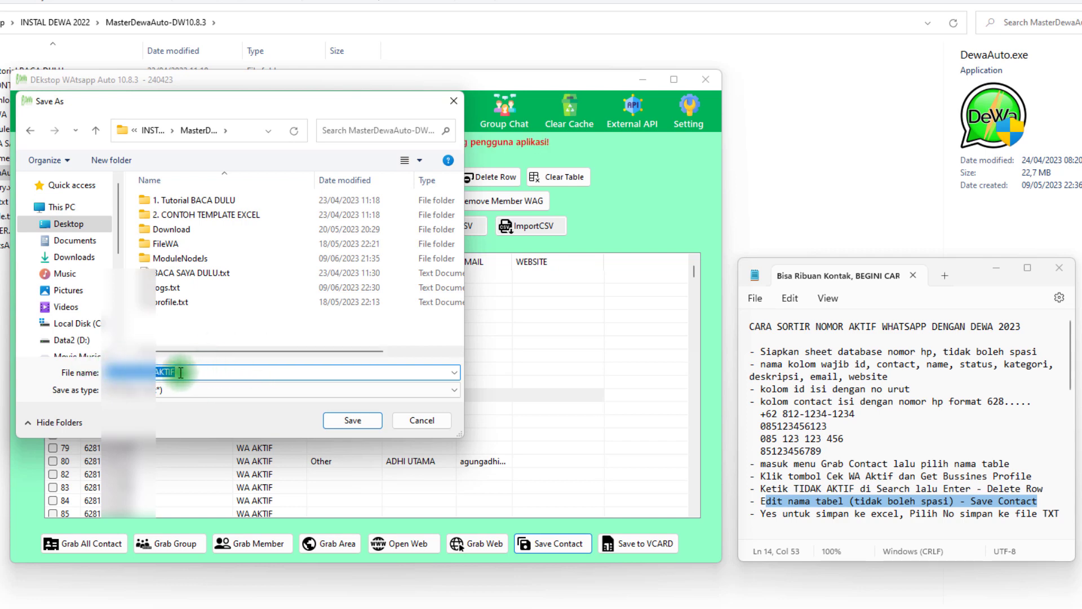
click(354, 424)
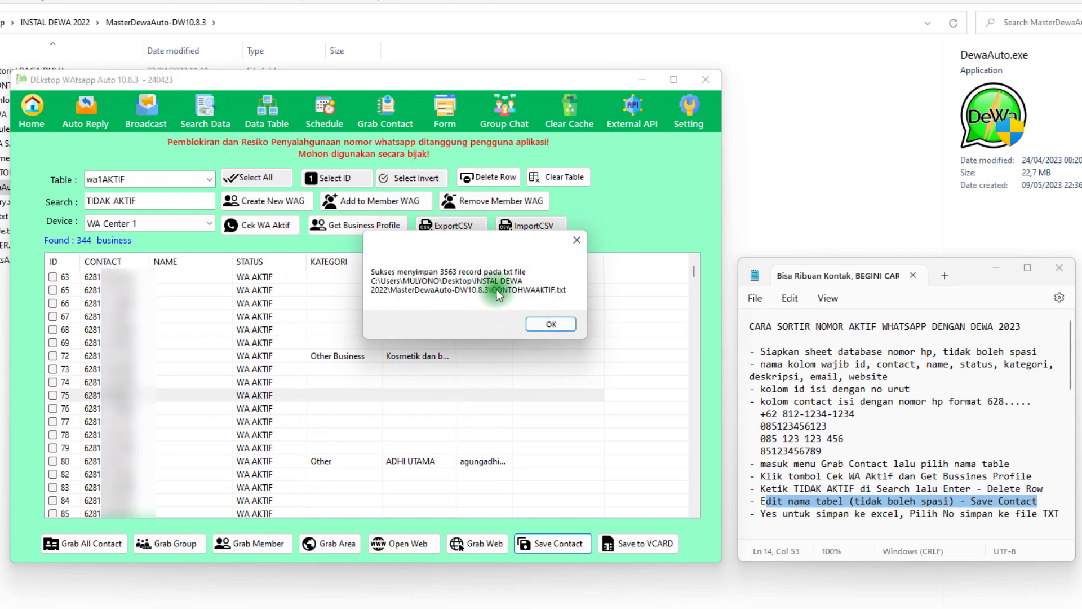
click(540, 324)
Switch to File Explorer, open CONTOHWAAKTIF.txt to check its contact entries, and return to the tutorial note
click(813, 218)
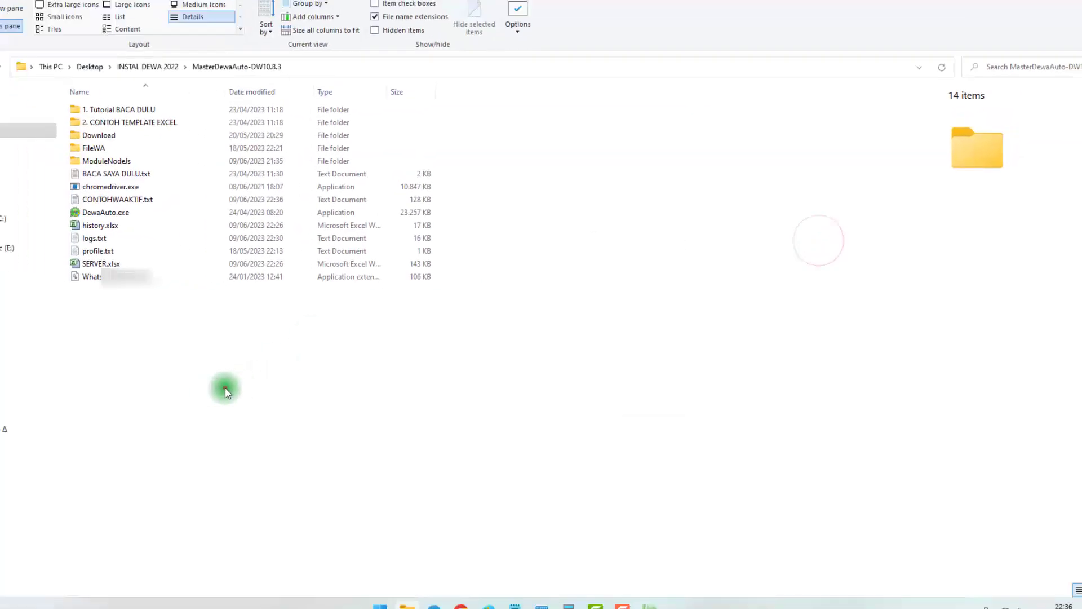
click(125, 199)
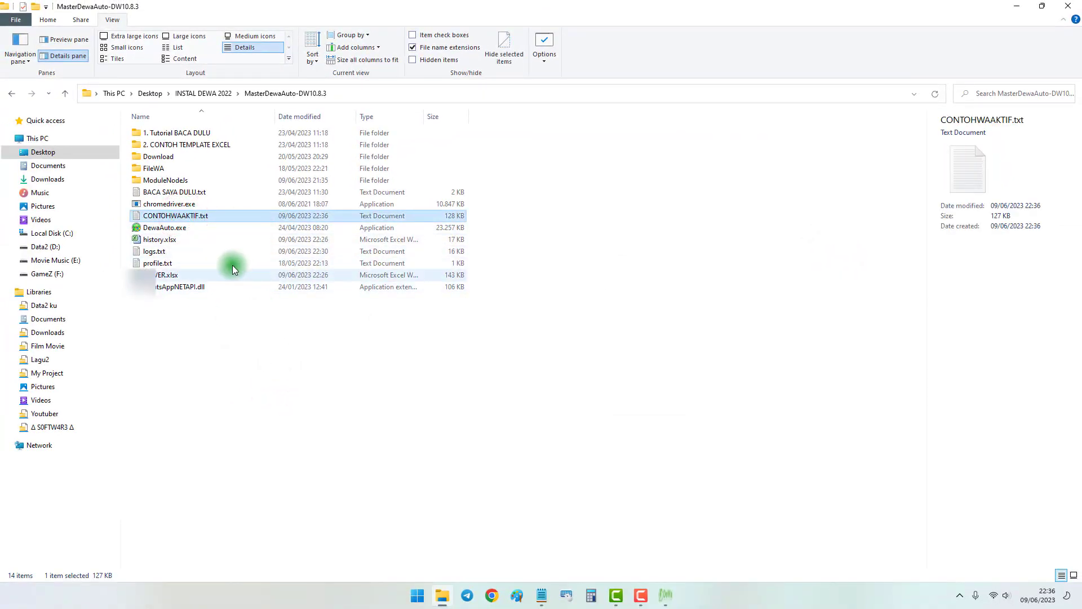
double_click(200, 216)
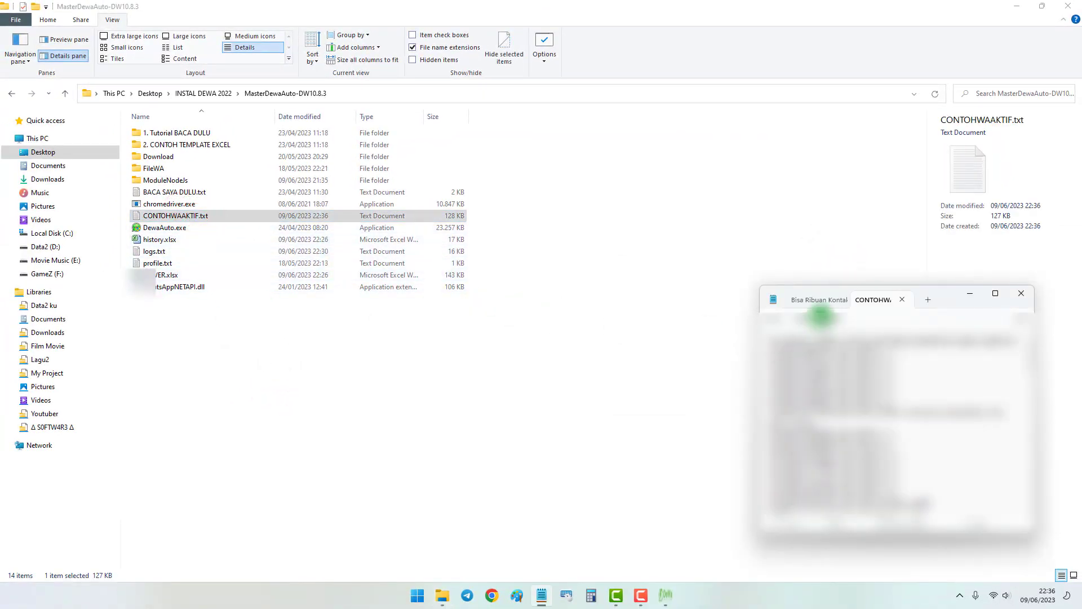
drag(940, 305, 643, 270)
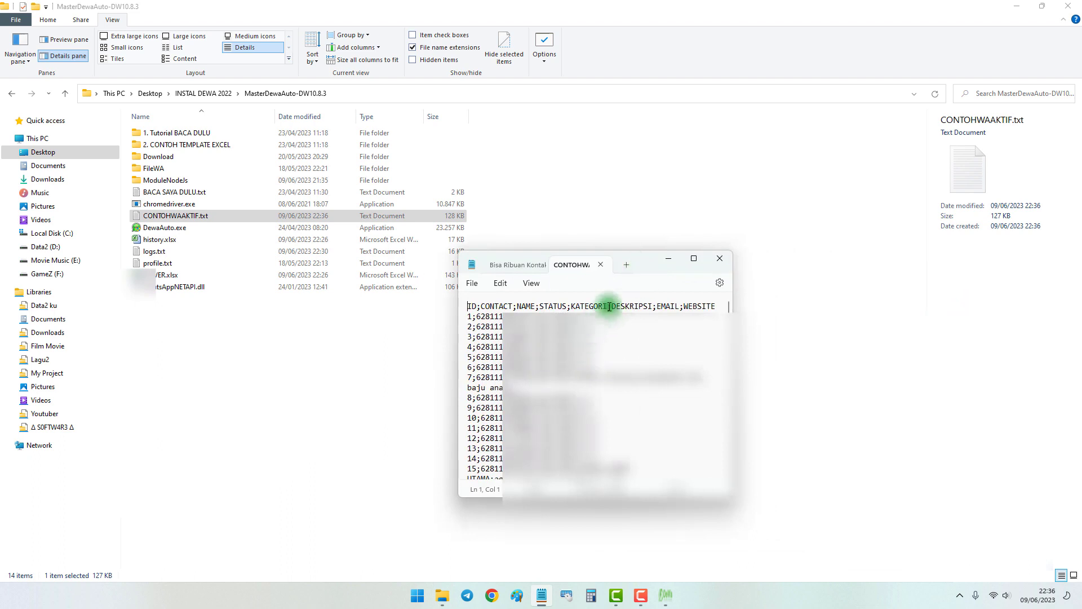
click(533, 267)
drag(628, 268, 950, 321)
Return to the DEkstop WAtsapp Auto window, save the active contacts to the database table wa1AKTIF, and close the save message
click(668, 593)
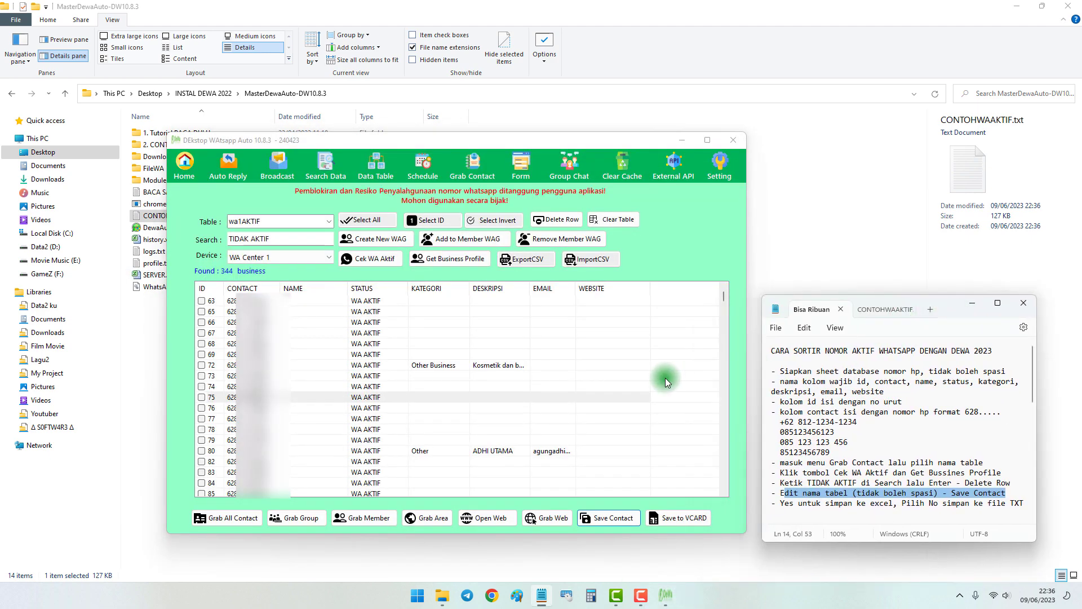
click(613, 525)
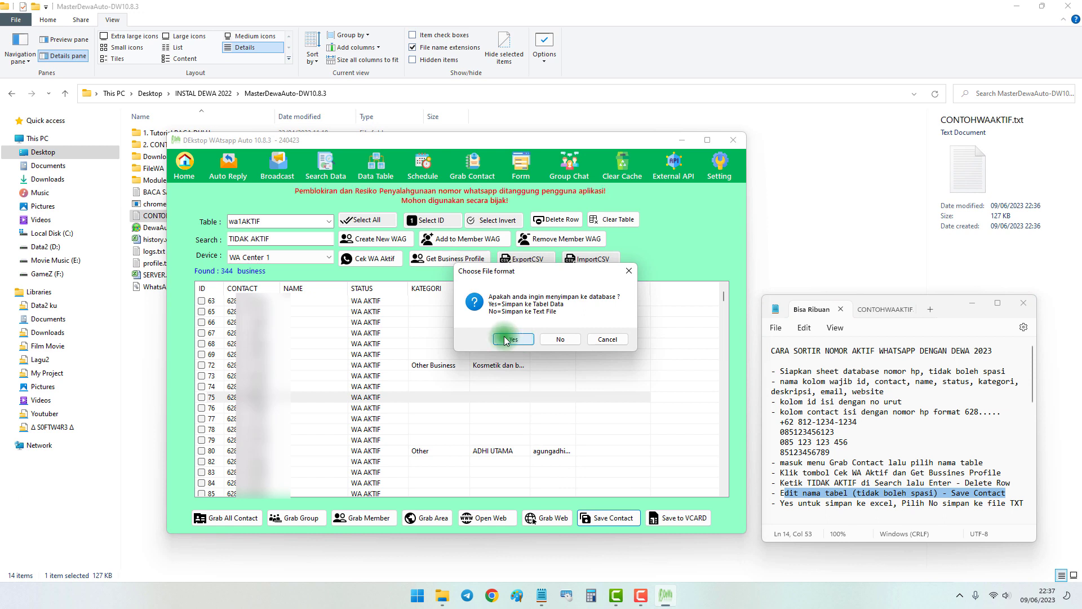
click(608, 340)
double_click(287, 221)
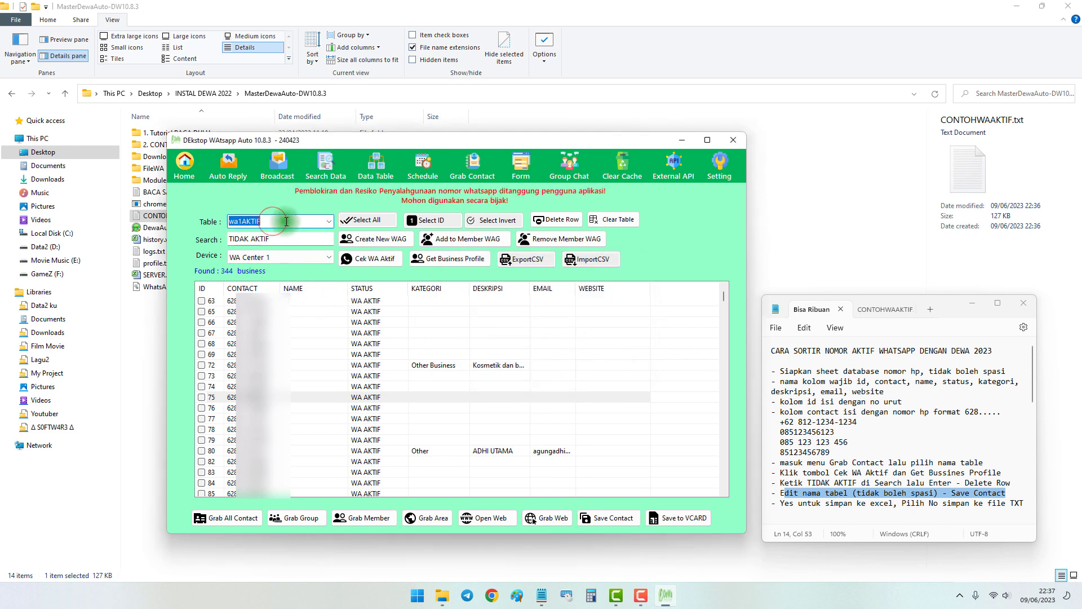
click(241, 221)
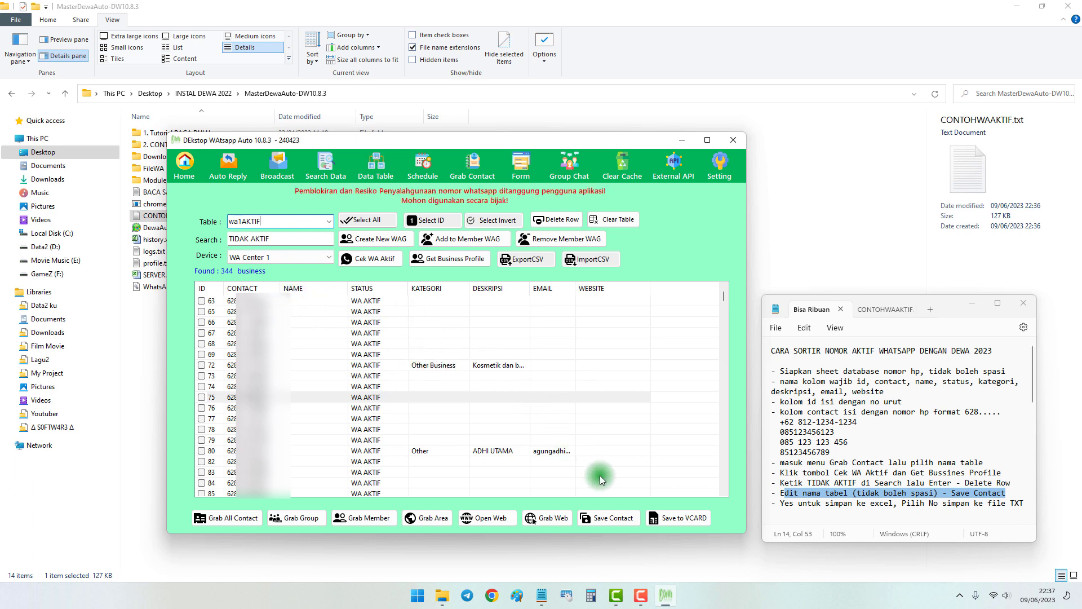
click(614, 518)
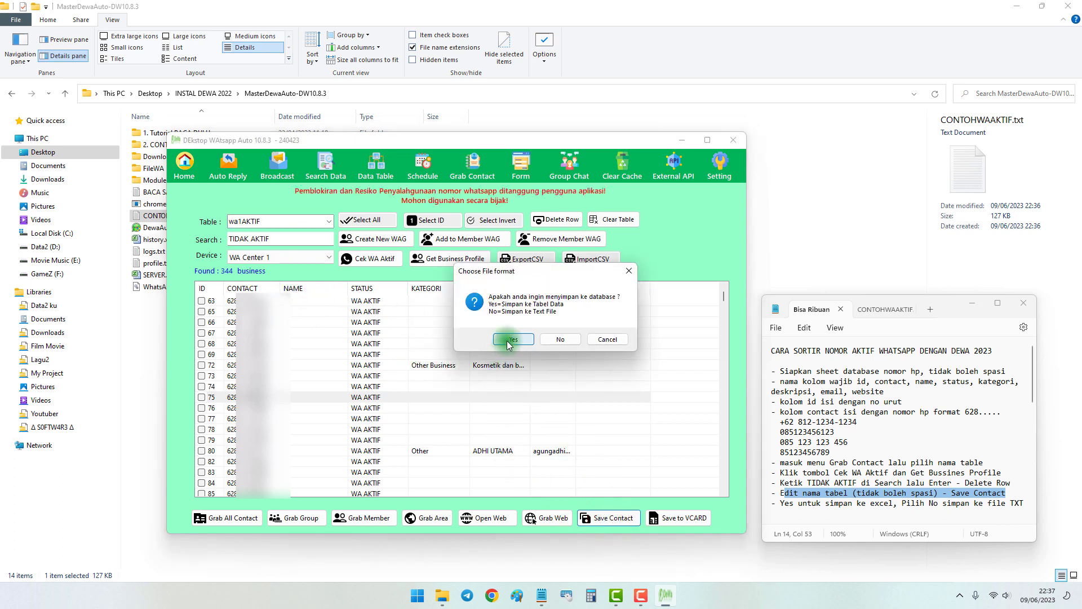
click(509, 341)
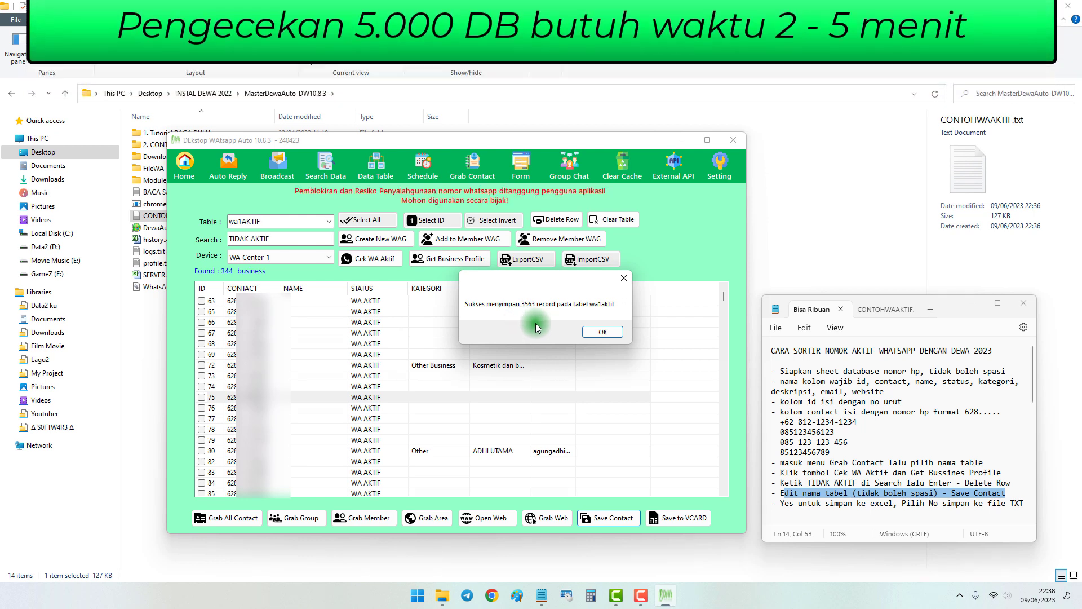
drag(551, 276, 549, 297)
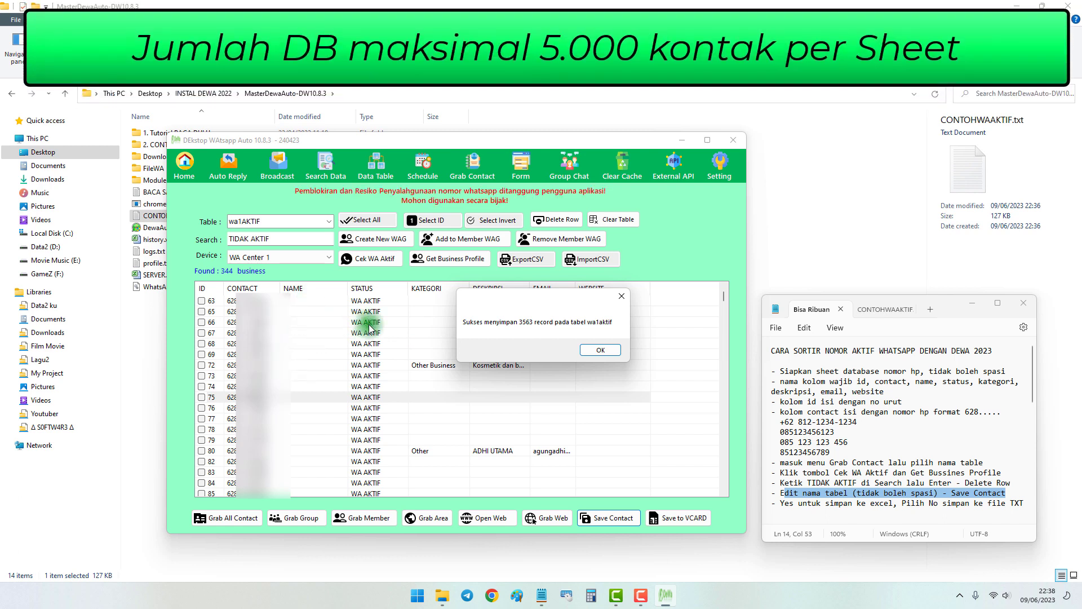
click(599, 350)
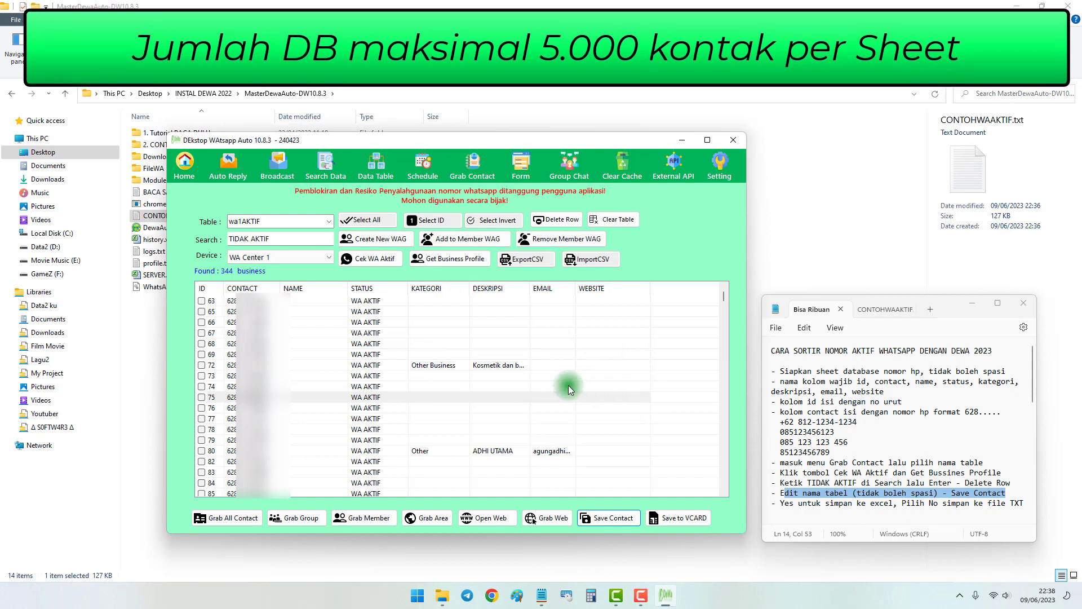
Close DEkstop WAtsapp Auto and open SERVER.xlsx from the MasterDewaAuto-DW10.8.3 folder in Excel
click(366, 324)
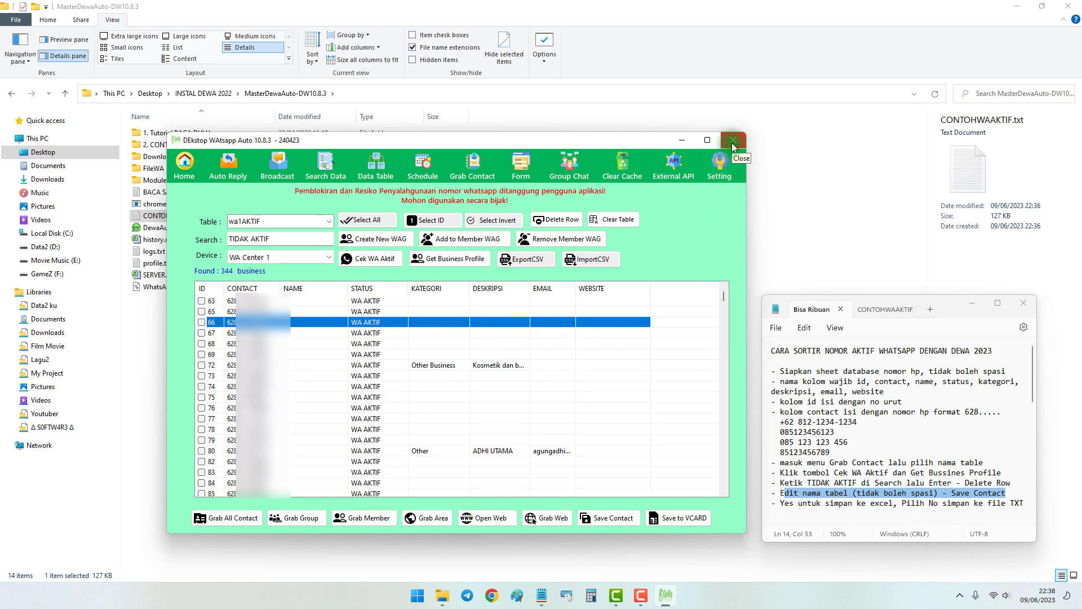
click(732, 143)
click(520, 360)
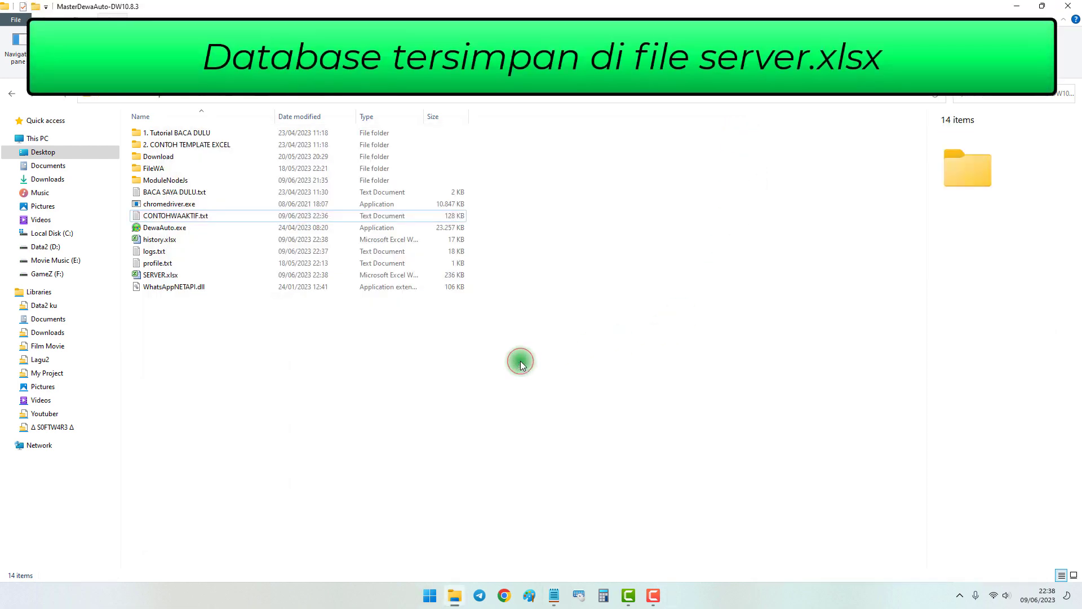
click(164, 276)
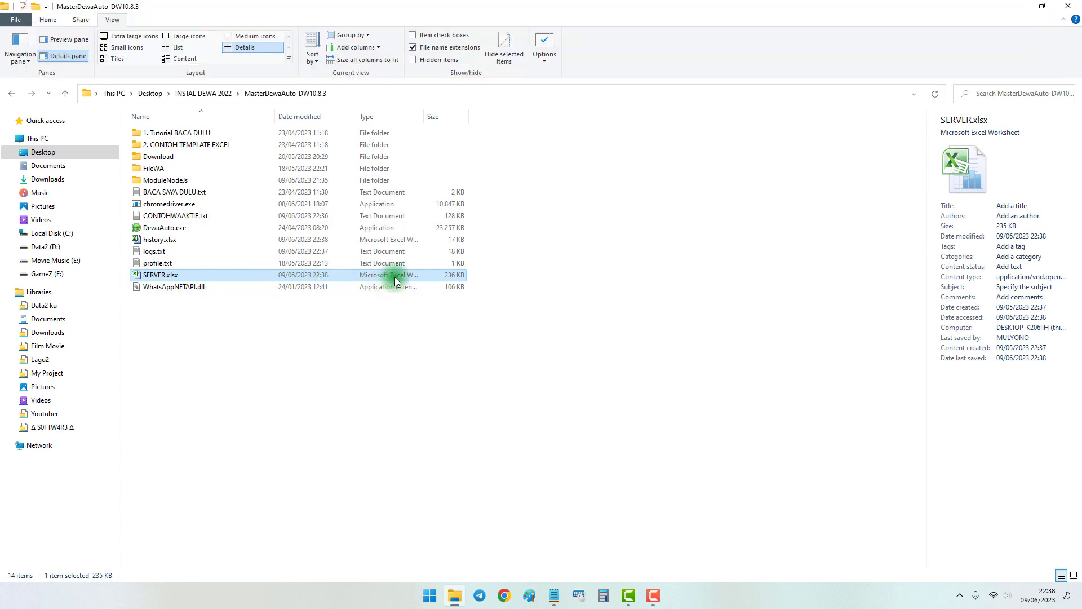
double_click(395, 276)
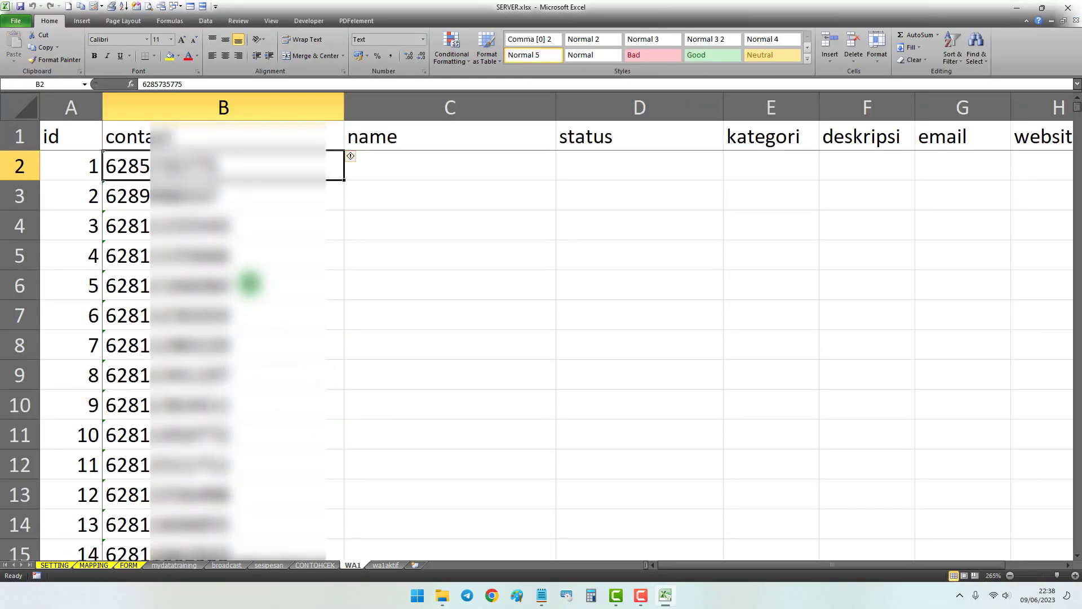
Examine the original contacts in the WA1 sheet down to the last row, and return to the first contact
scroll(265, 305, down, 4)
scroll(275, 322, up, 3)
scroll(275, 323, down, 20)
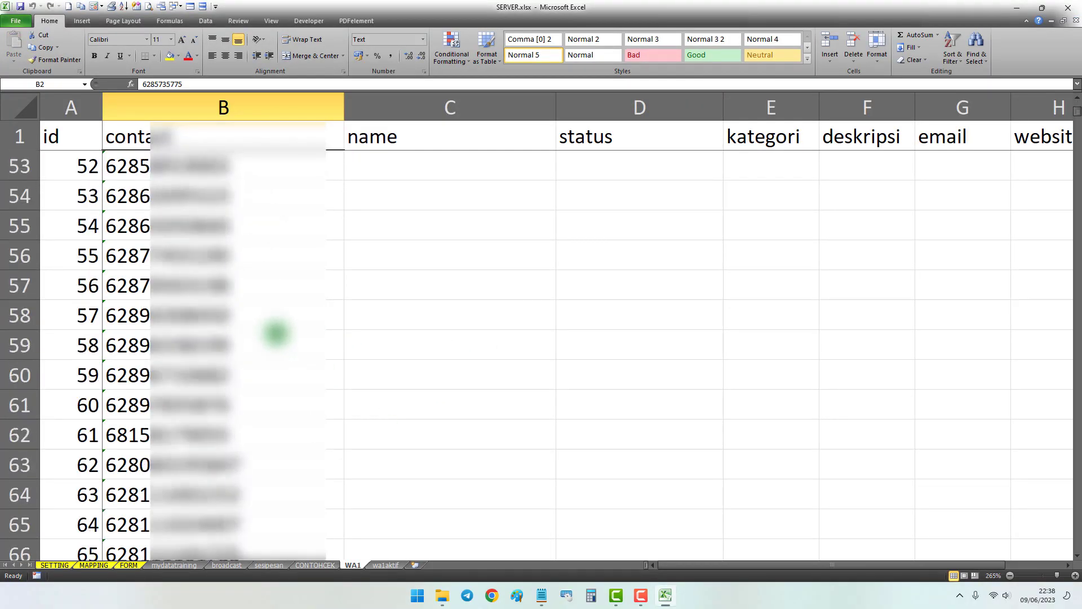
scroll(277, 334, up, 3)
scroll(278, 334, up, 5)
click(225, 312)
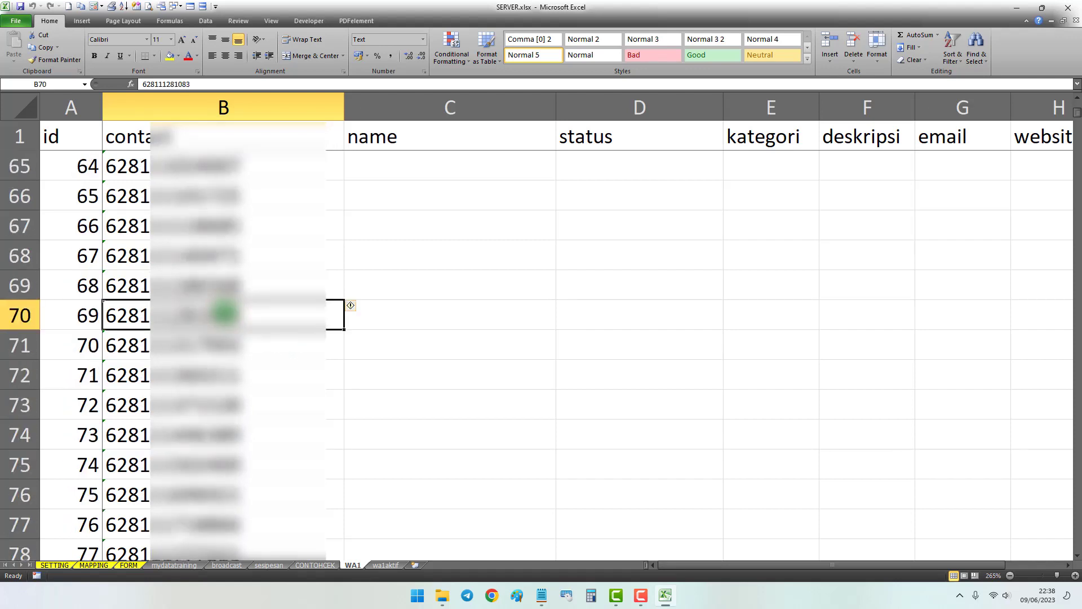
key(ctrl+Down)
scroll(246, 416, down, 4)
scroll(241, 415, up, 9)
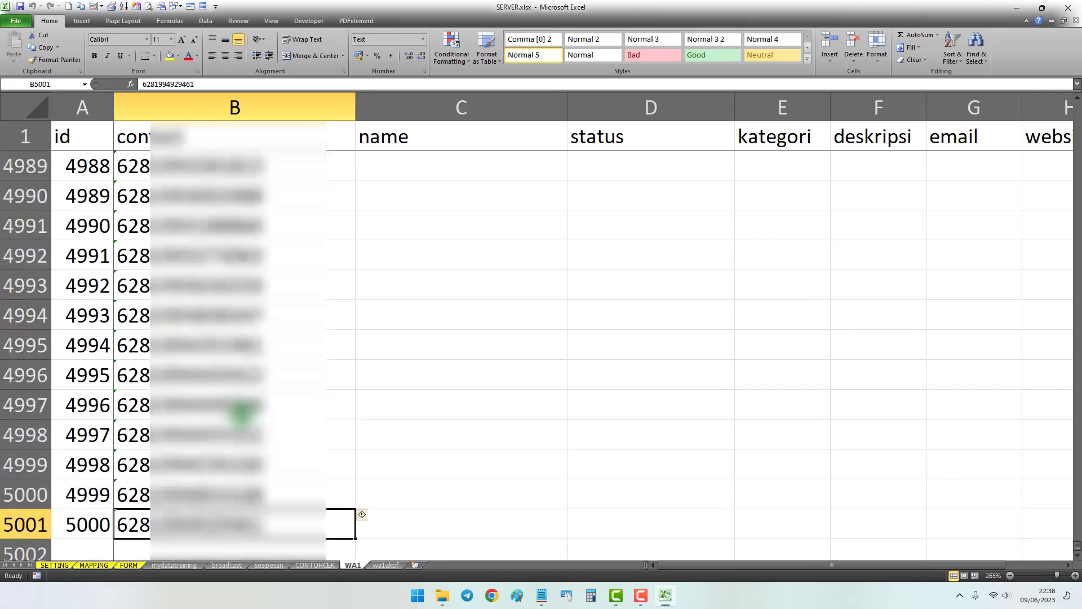
key(ctrl+Up)
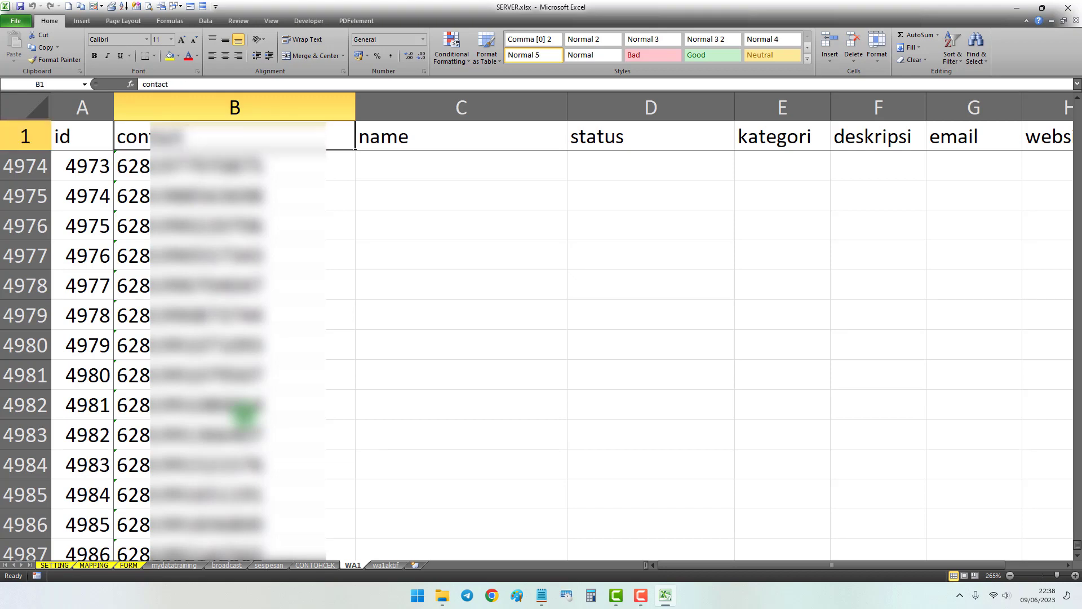
key(Down)
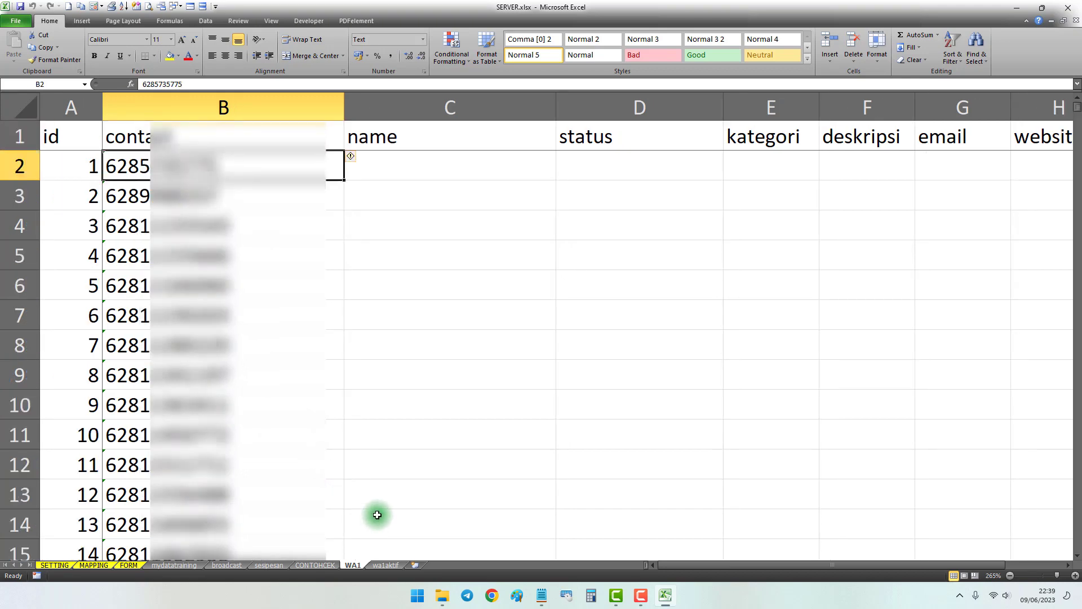
Open the wa1aktif sheet and autofit the contact, name and status columns (B to D)
click(385, 566)
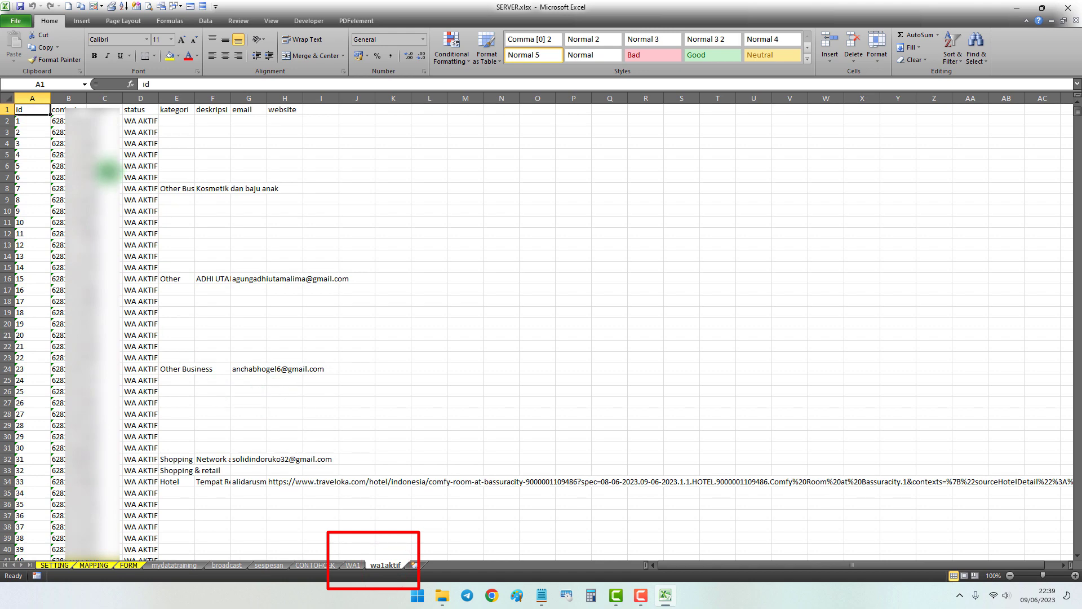
drag(81, 98, 149, 92)
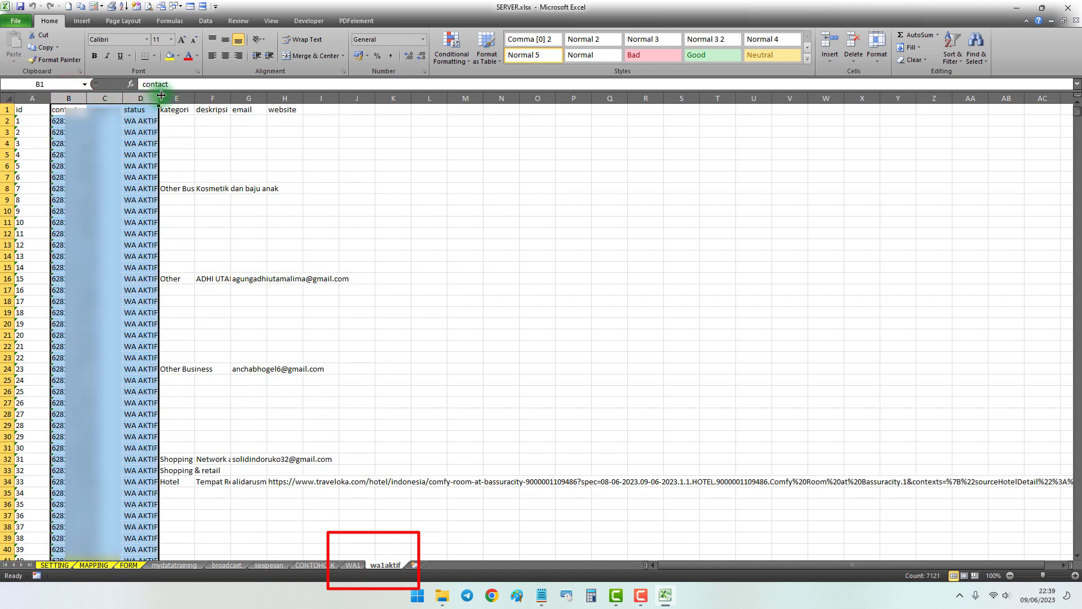
double_click(158, 98)
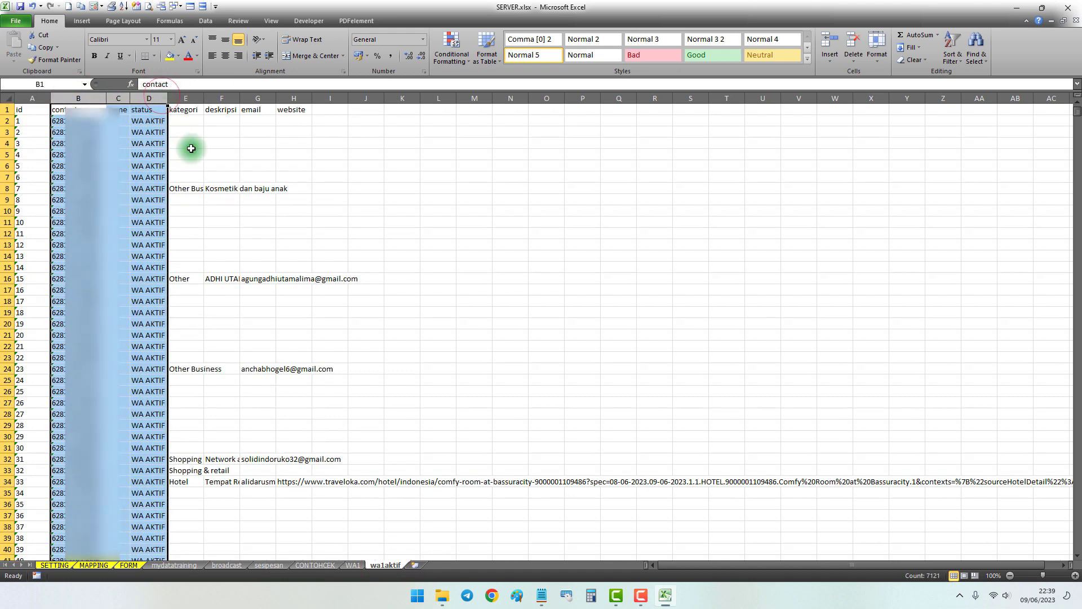
click(218, 199)
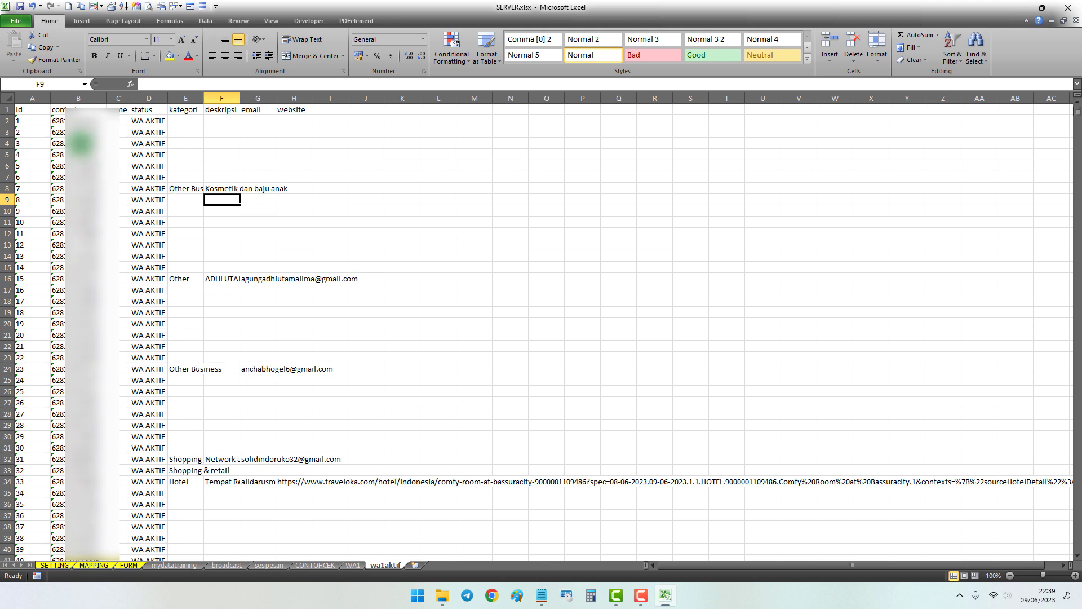
Examine the saved contacts with their status and business details in the wa1aktif sheet, and return to the contact header
click(72, 122)
scroll(535, 327, down, 20)
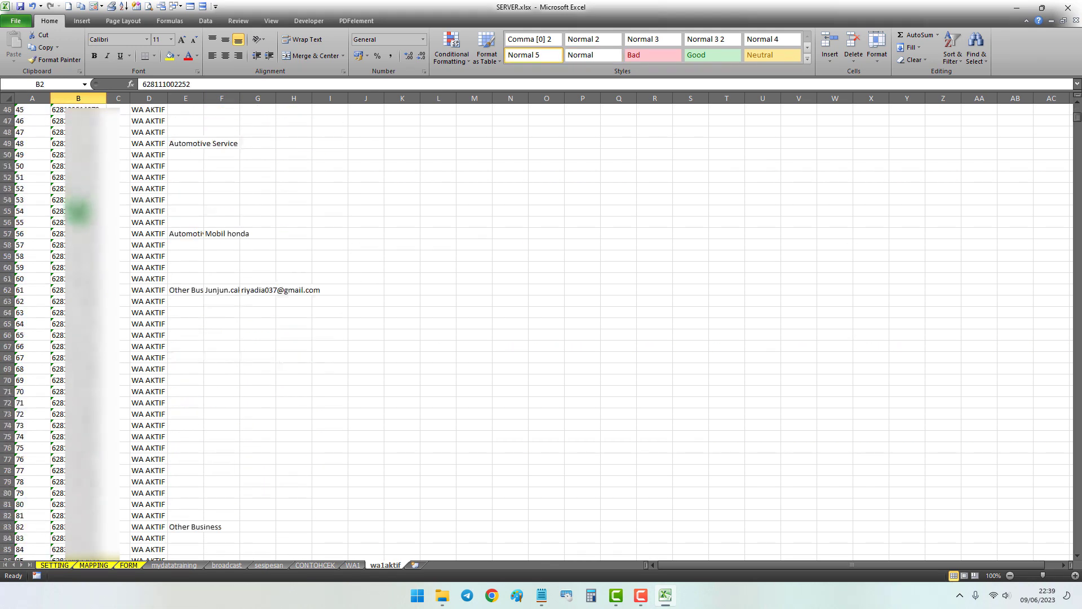
scroll(536, 327, down, 20)
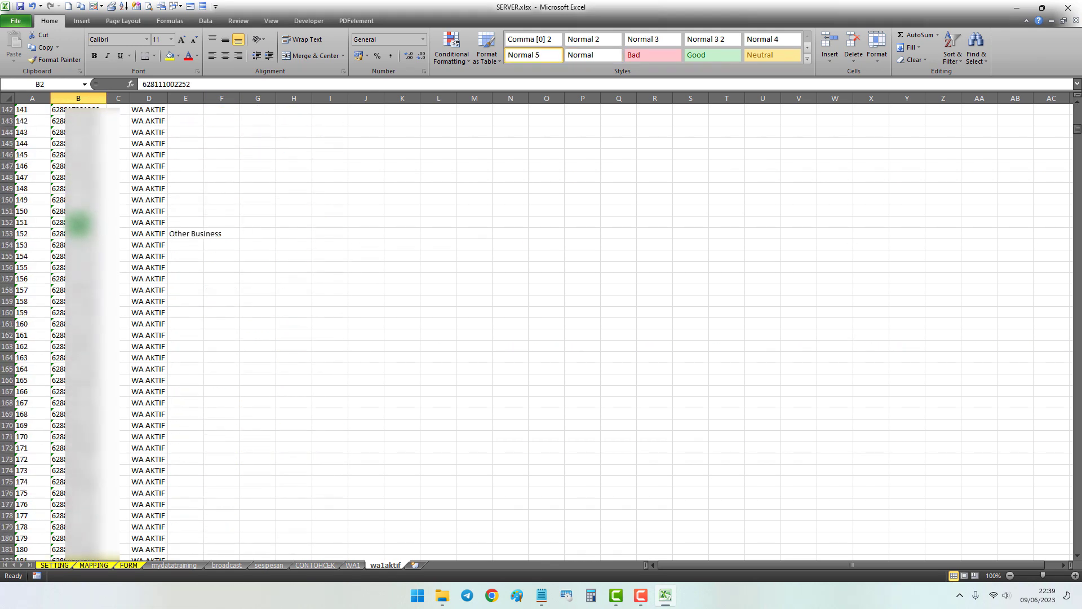
scroll(536, 327, down, 9)
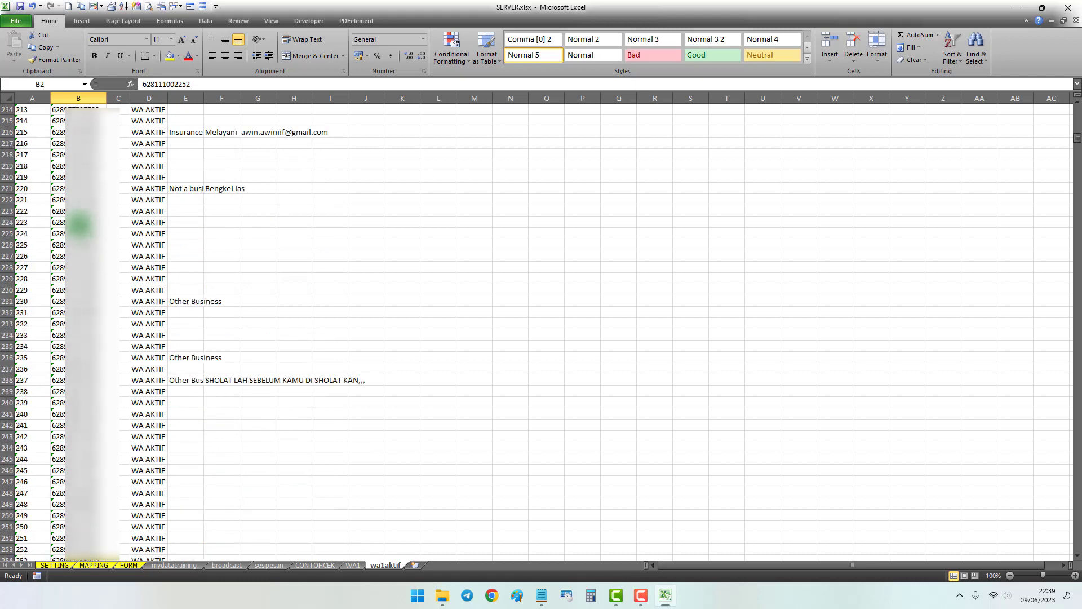
scroll(535, 327, up, 20)
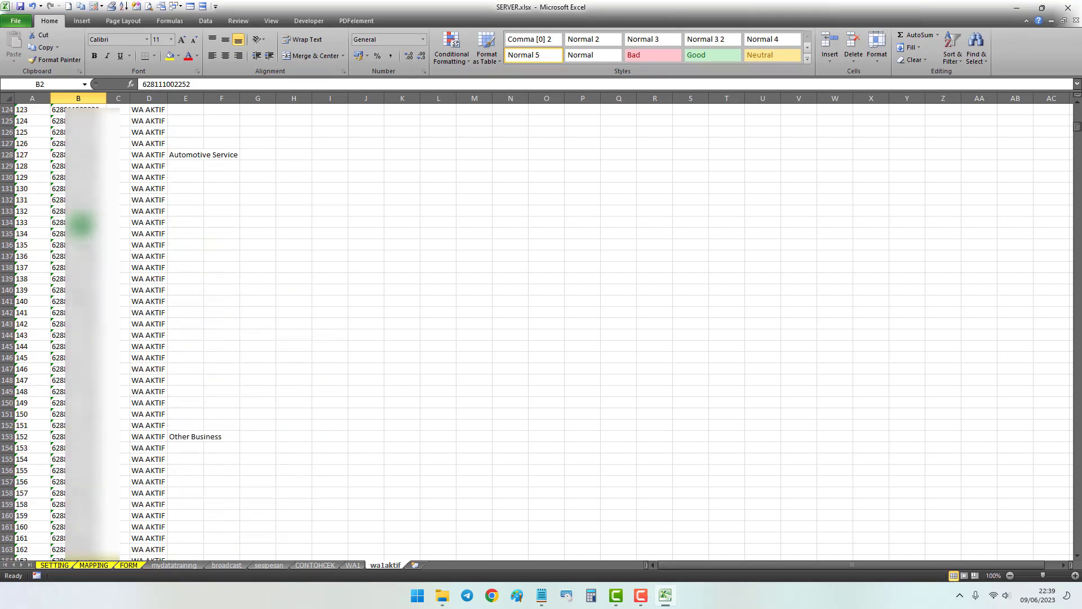
scroll(535, 327, up, 20)
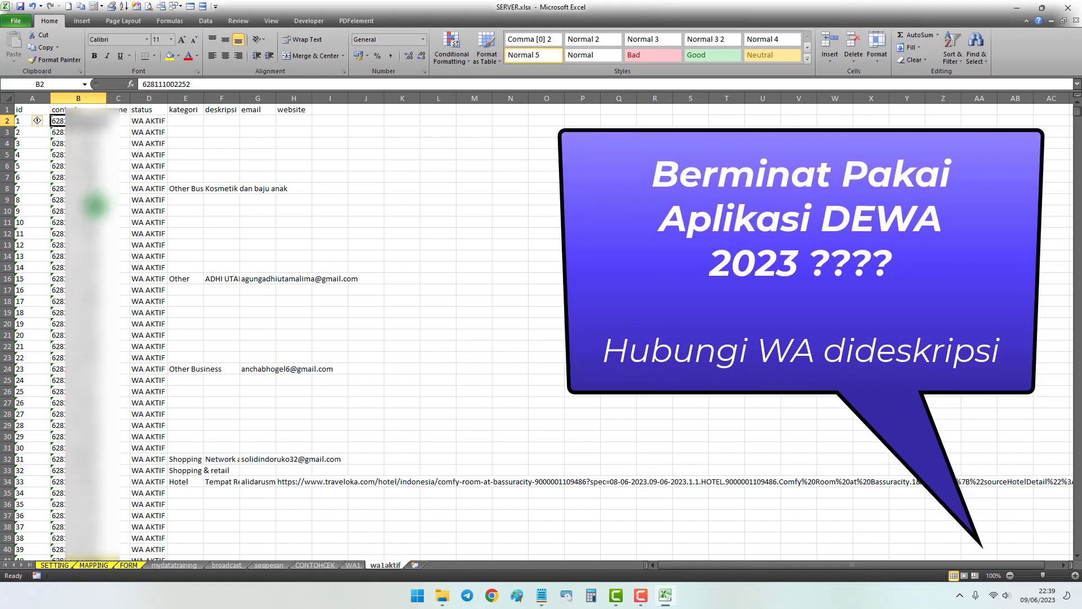
click(78, 189)
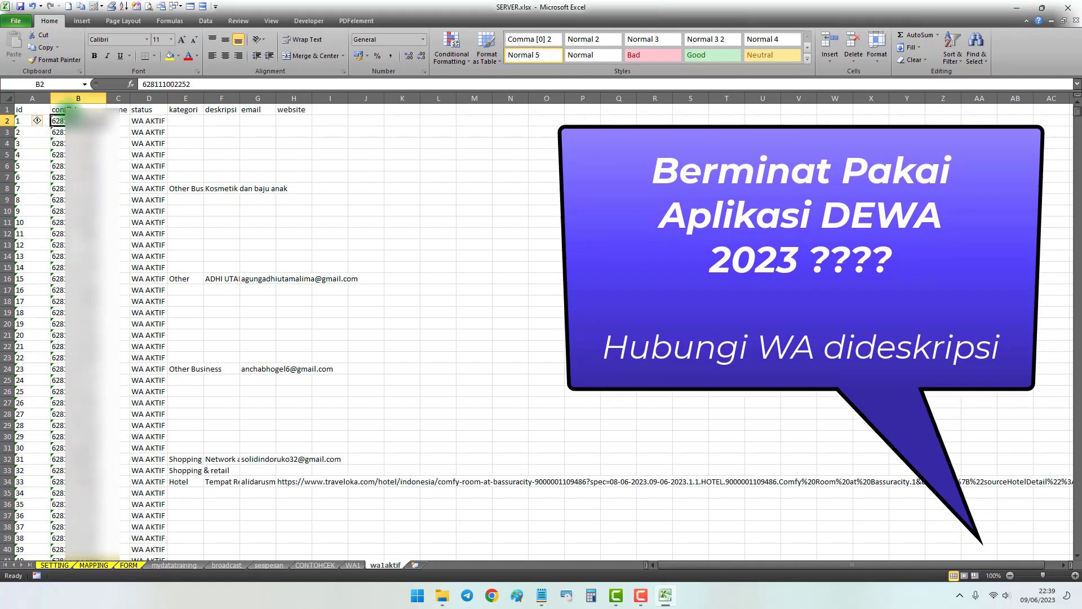
click(71, 110)
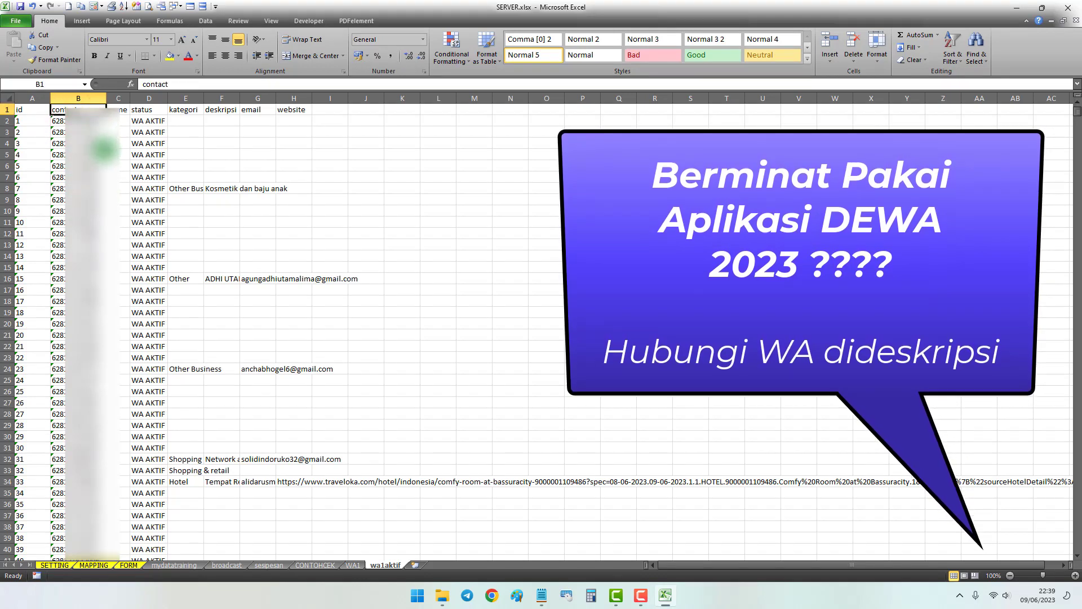